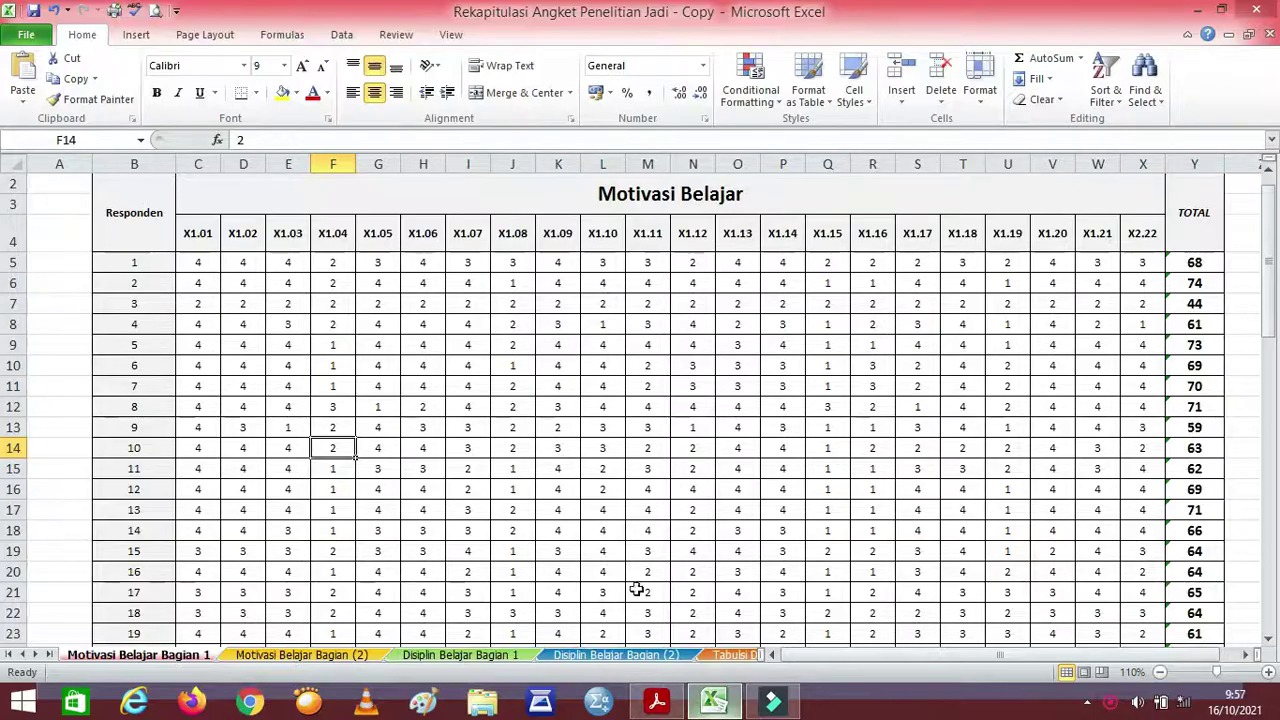
- Examine the Motivasi Belajar table's title, the item headers X1.01 to X2.22 and the respondent rows down to respondent 53
drag(1272, 303, 1272, 277)
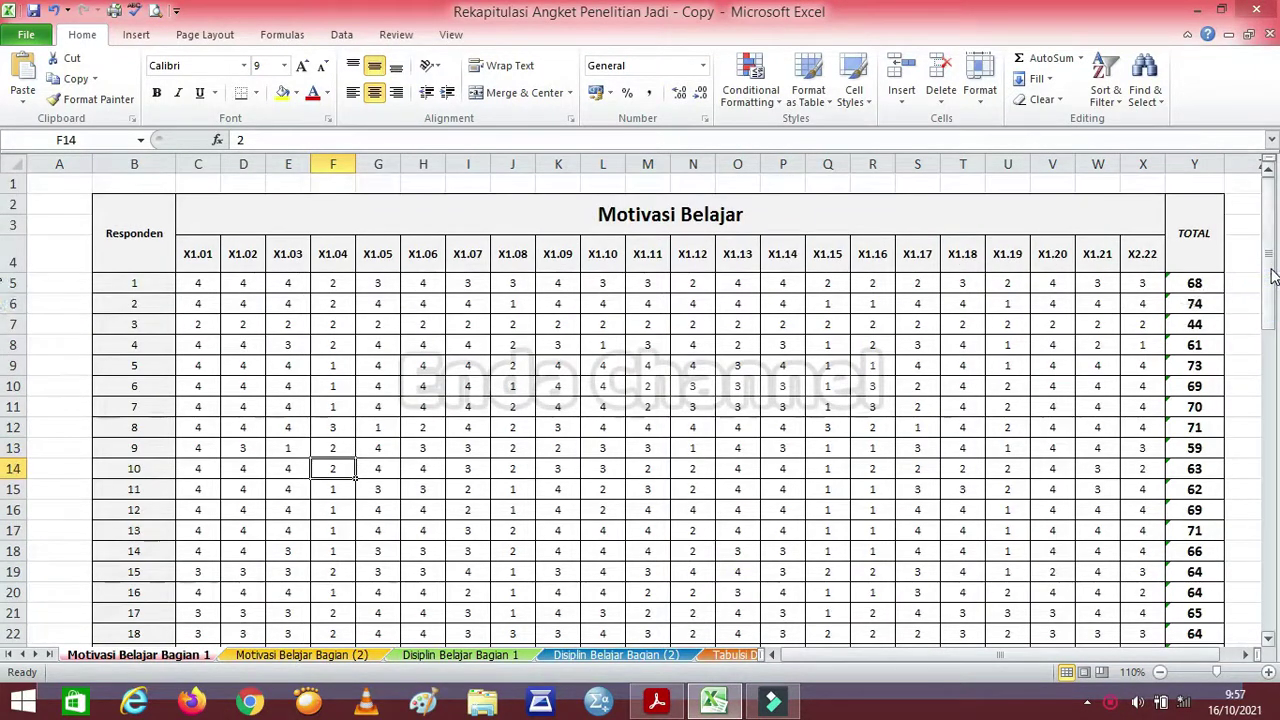
click(594, 212)
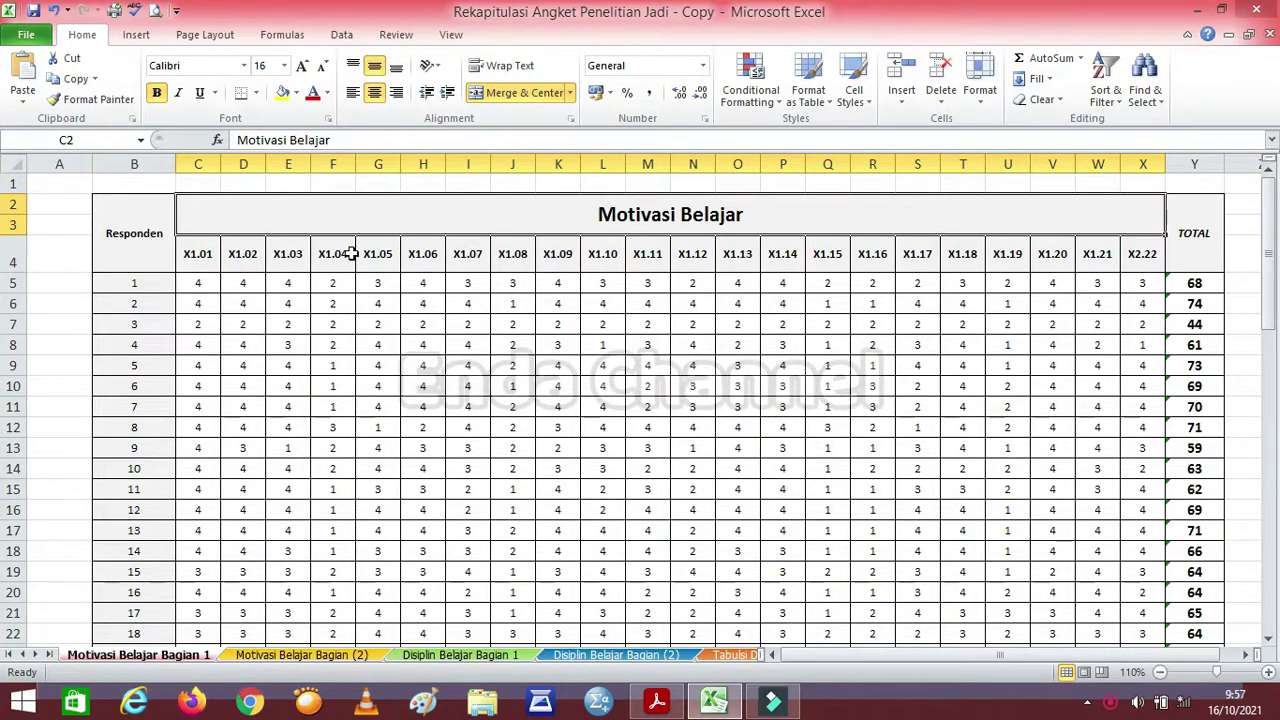
drag(195, 254, 1140, 255)
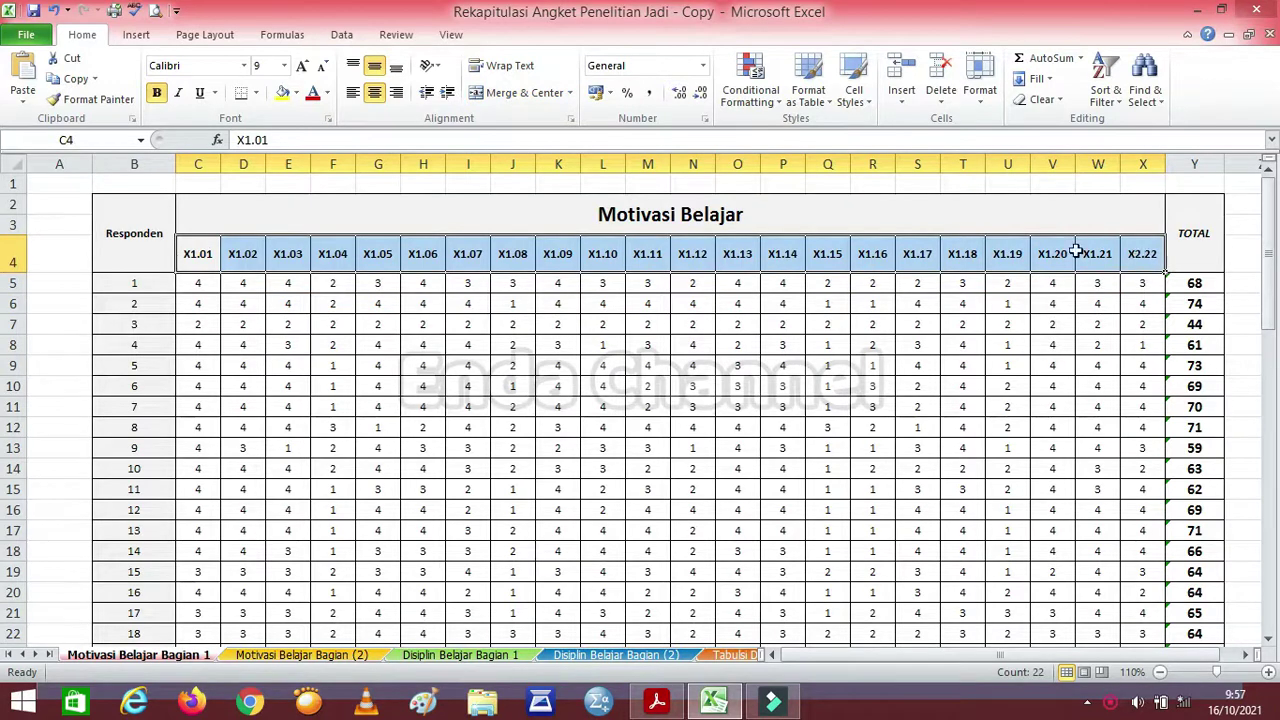
click(1000, 264)
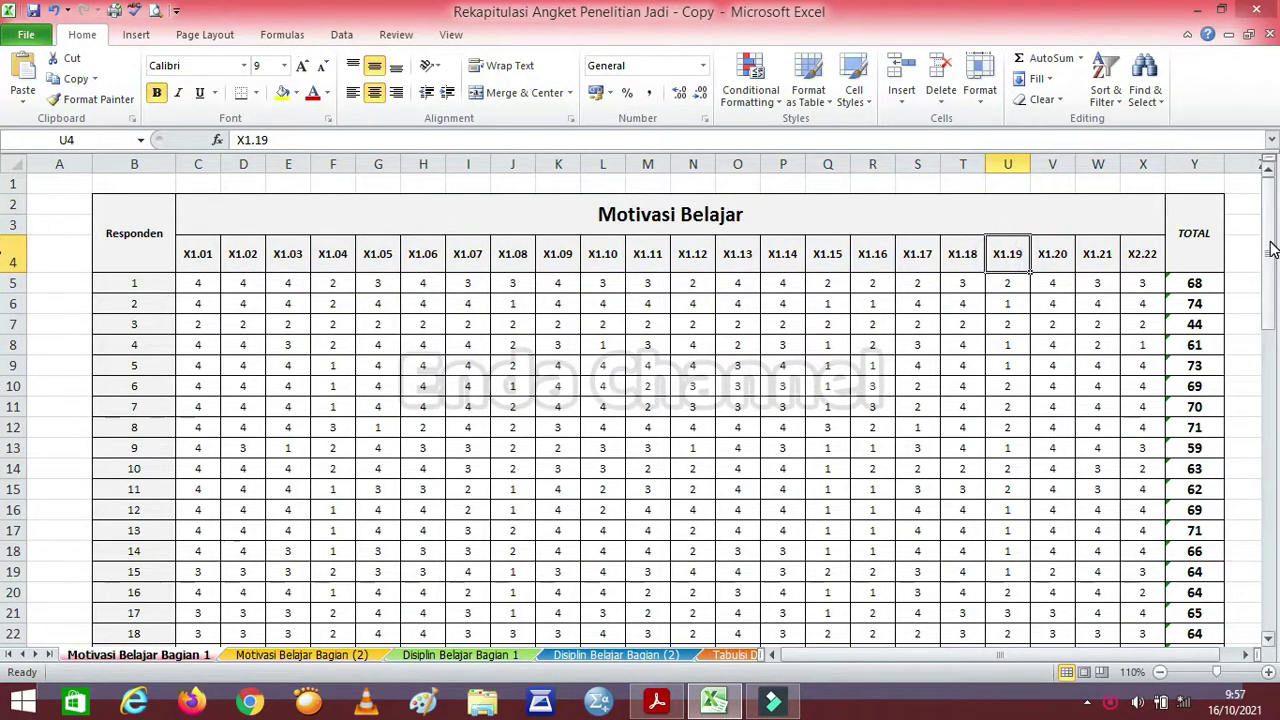
drag(1272, 247, 1198, 478)
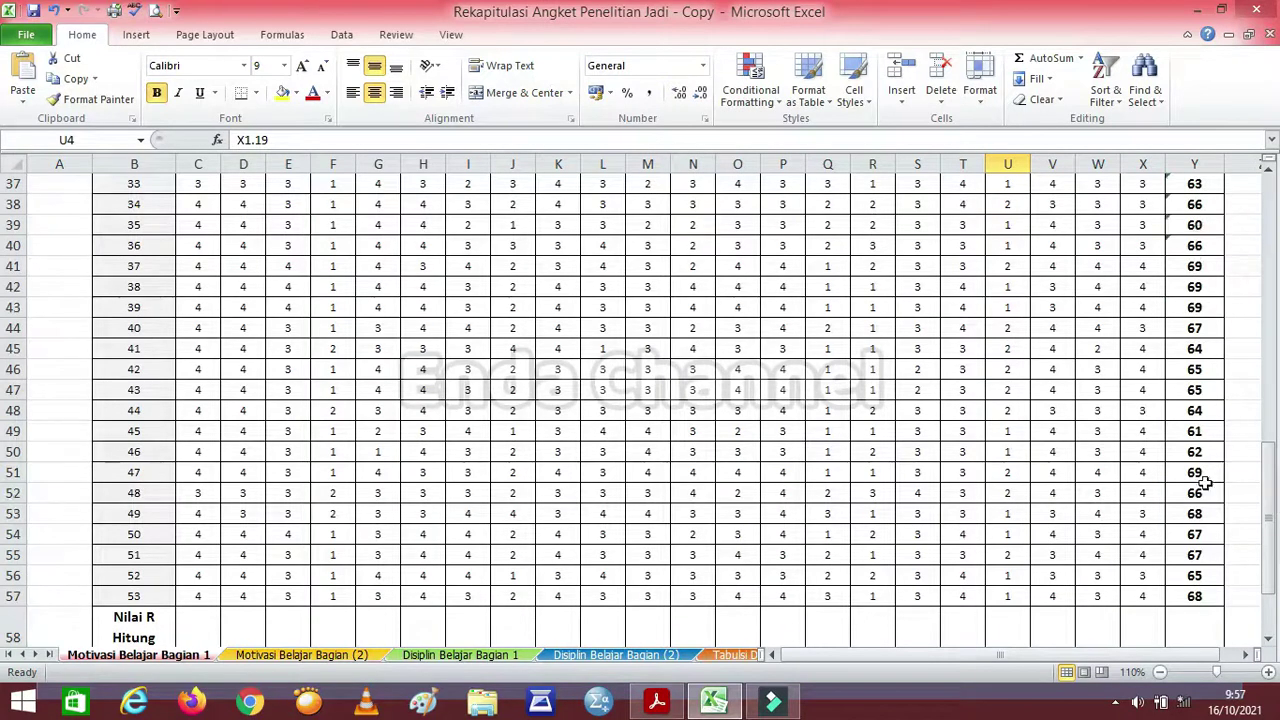
click(124, 595)
click(140, 598)
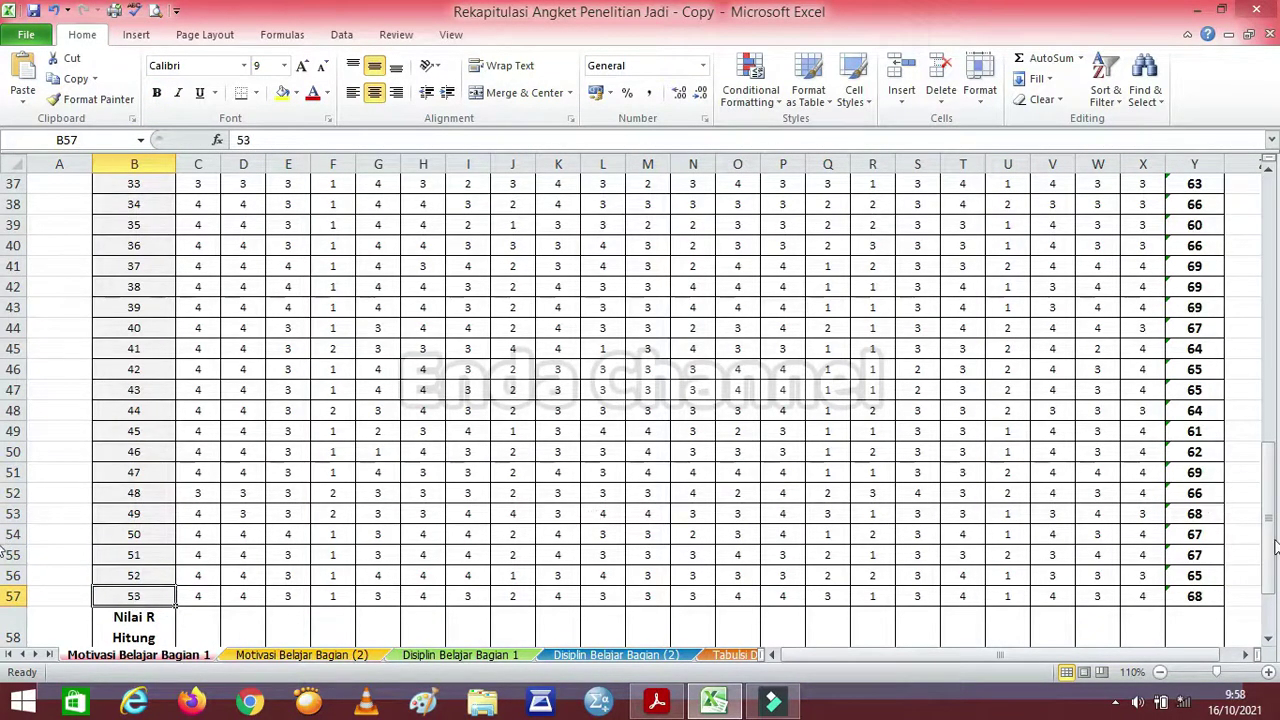
drag(1270, 510, 1270, 570)
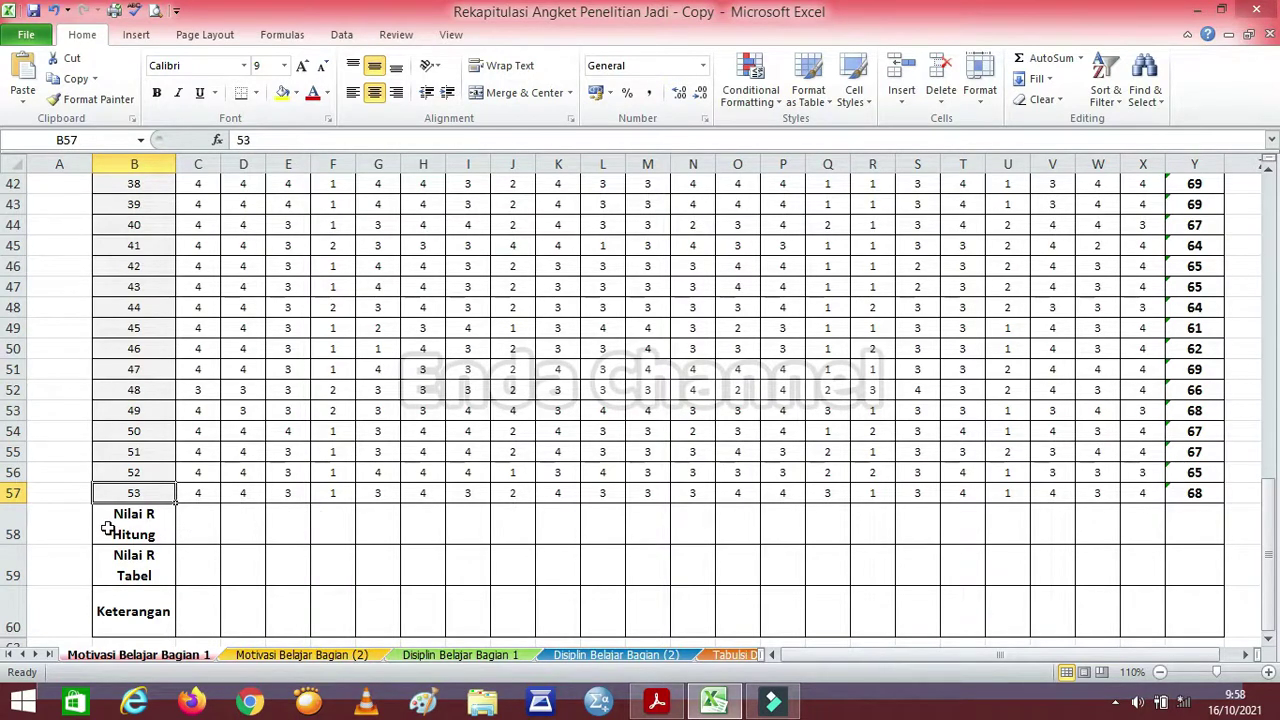
- Examine the Nilai R Hitung, Nilai R Tabel and Keterangan rows below the respondents
click(206, 531)
drag(130, 524, 126, 605)
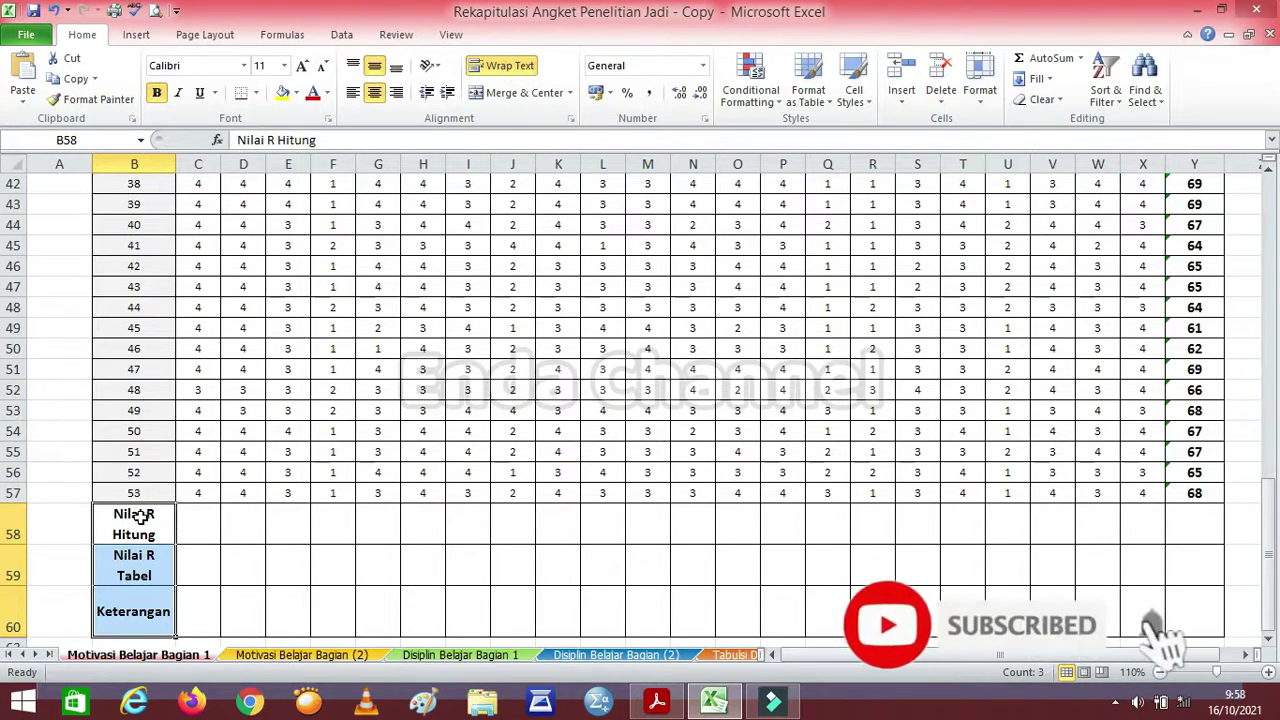
click(126, 560)
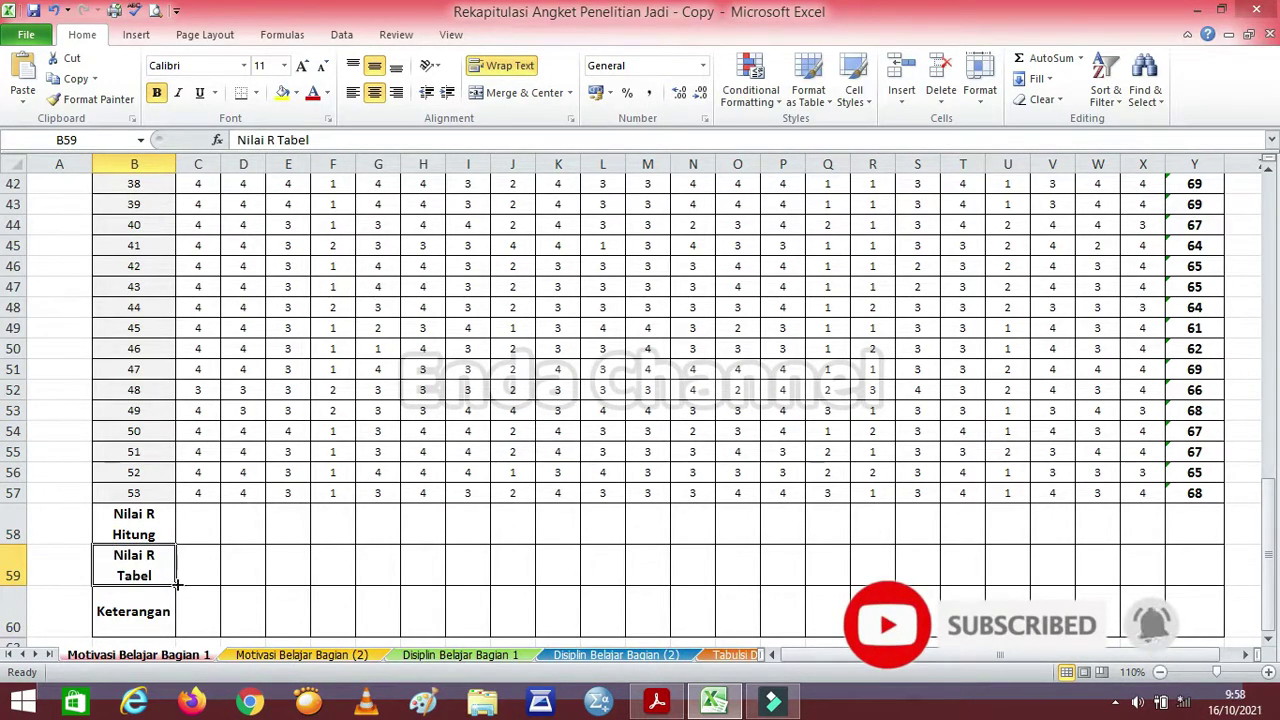
click(137, 612)
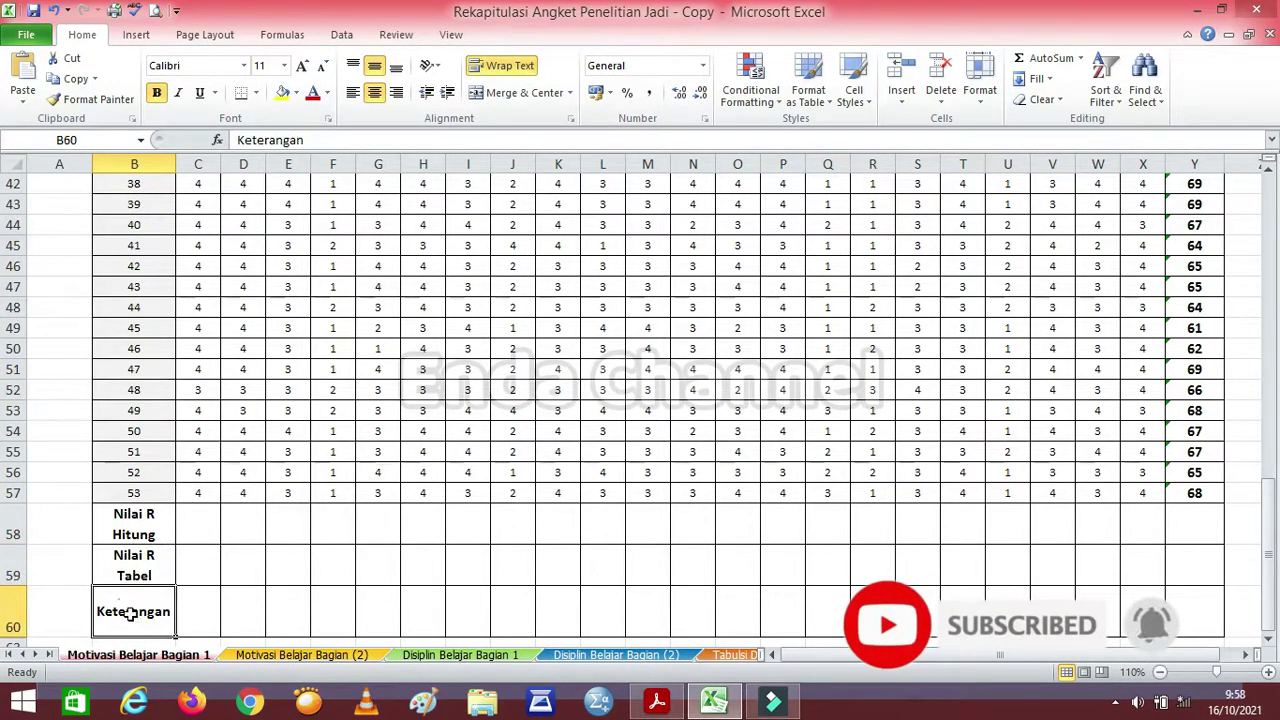
click(186, 523)
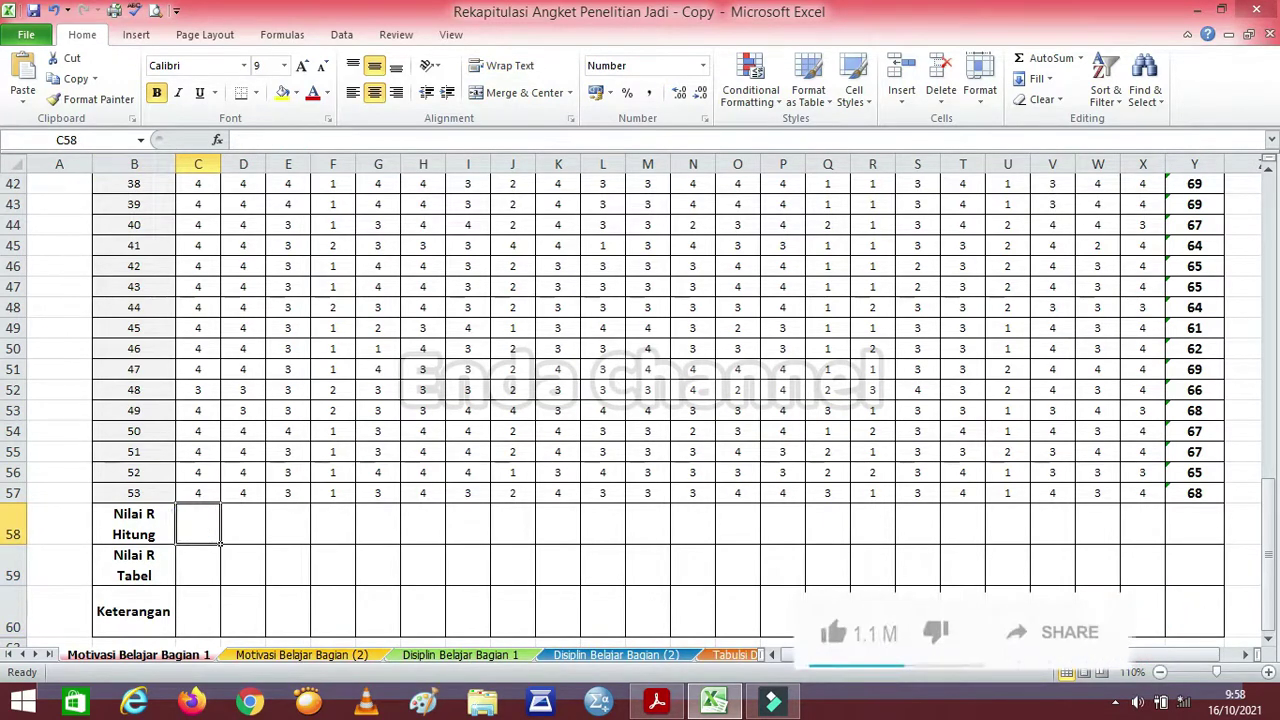
- Total respondent 1's scores in C5:X5 with AutoSum and check the formula in the TOTAL cell Y5
drag(1268, 555, 1268, 240)
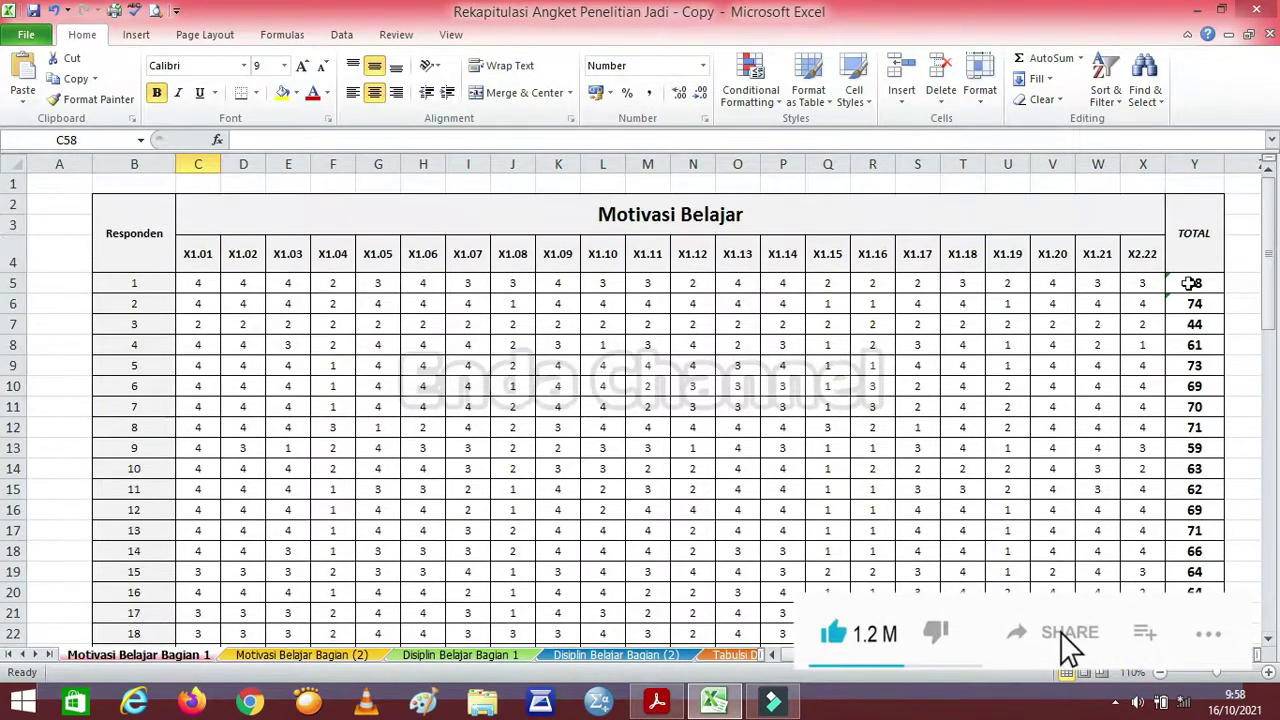
mouse_move(1188, 283)
mouse_down()
mouse_move(1194, 345)
mouse_move(1194, 283)
mouse_up()
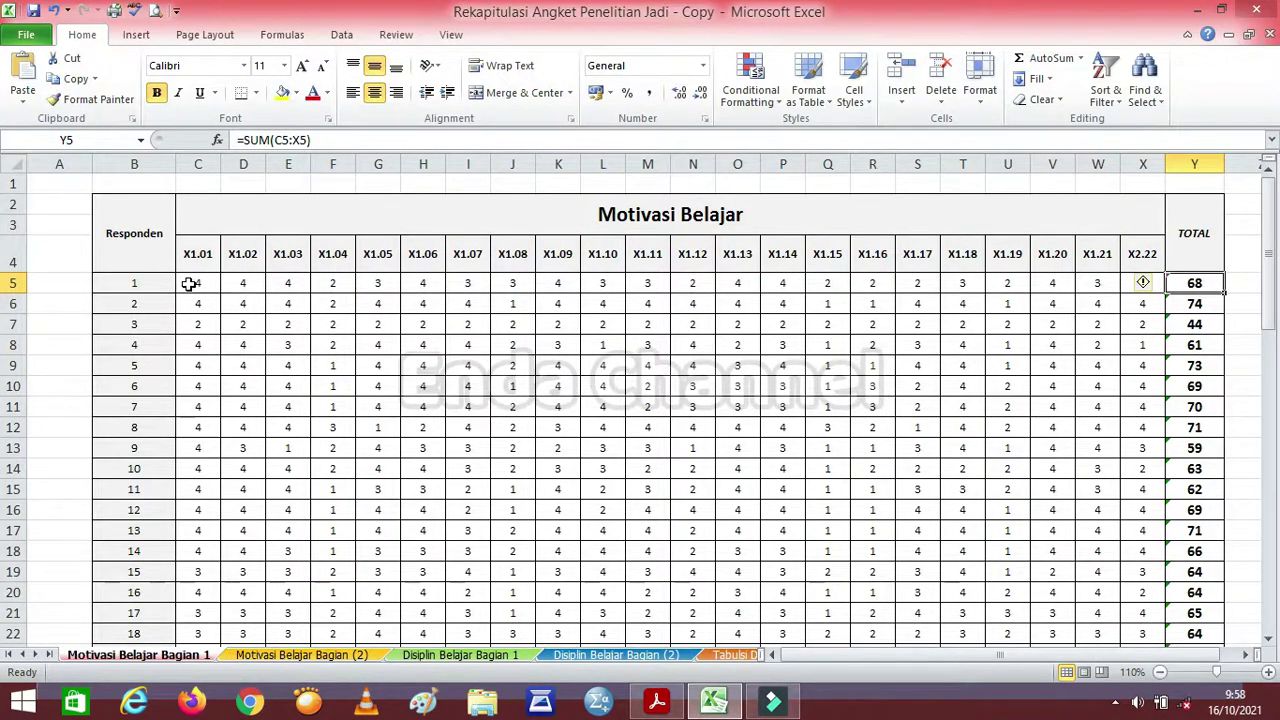
drag(186, 285, 1140, 283)
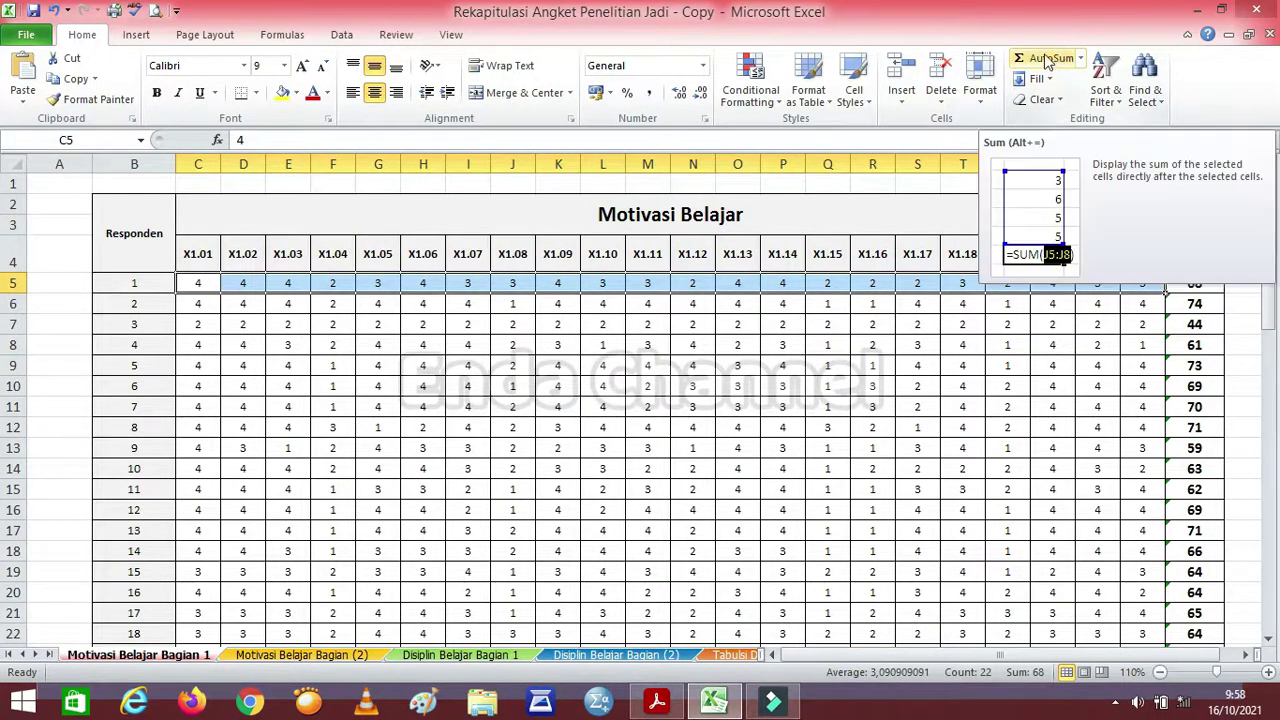
click(1043, 62)
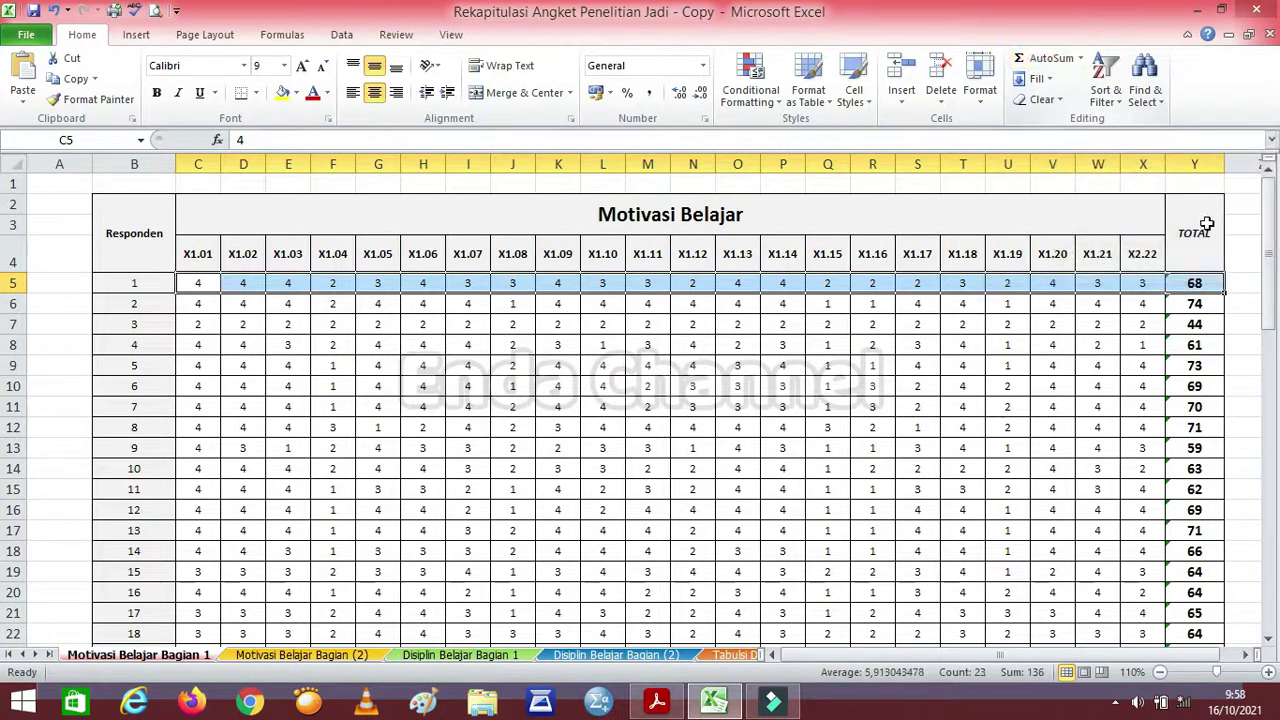
click(1192, 283)
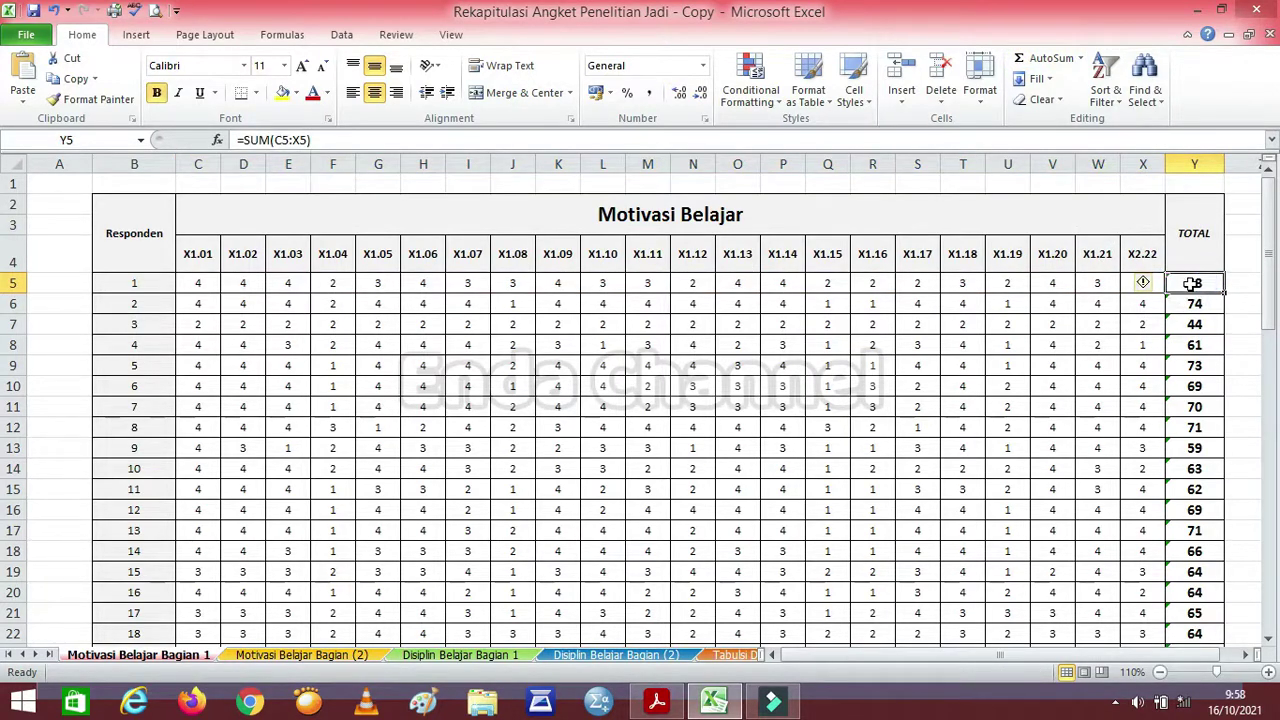
- Start a CORREL formula in the Nilai R Hitung cell C58 and open its function arguments
drag(1268, 263, 1258, 566)
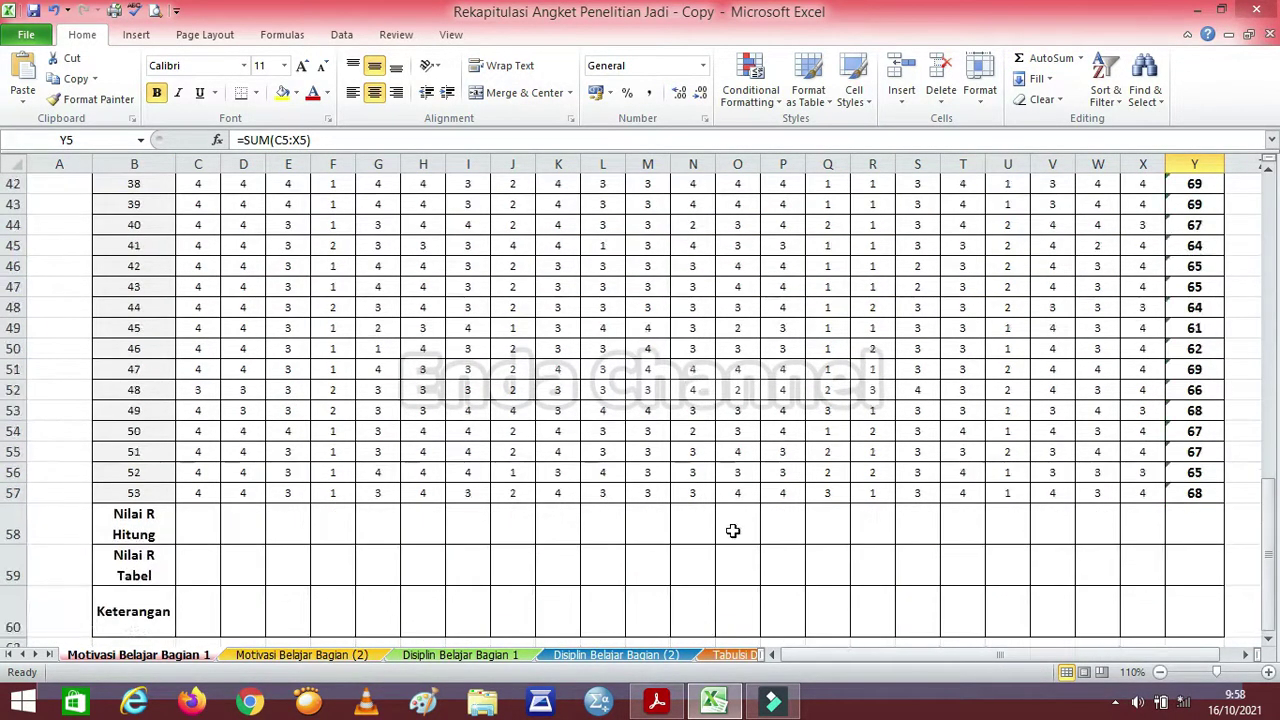
click(196, 526)
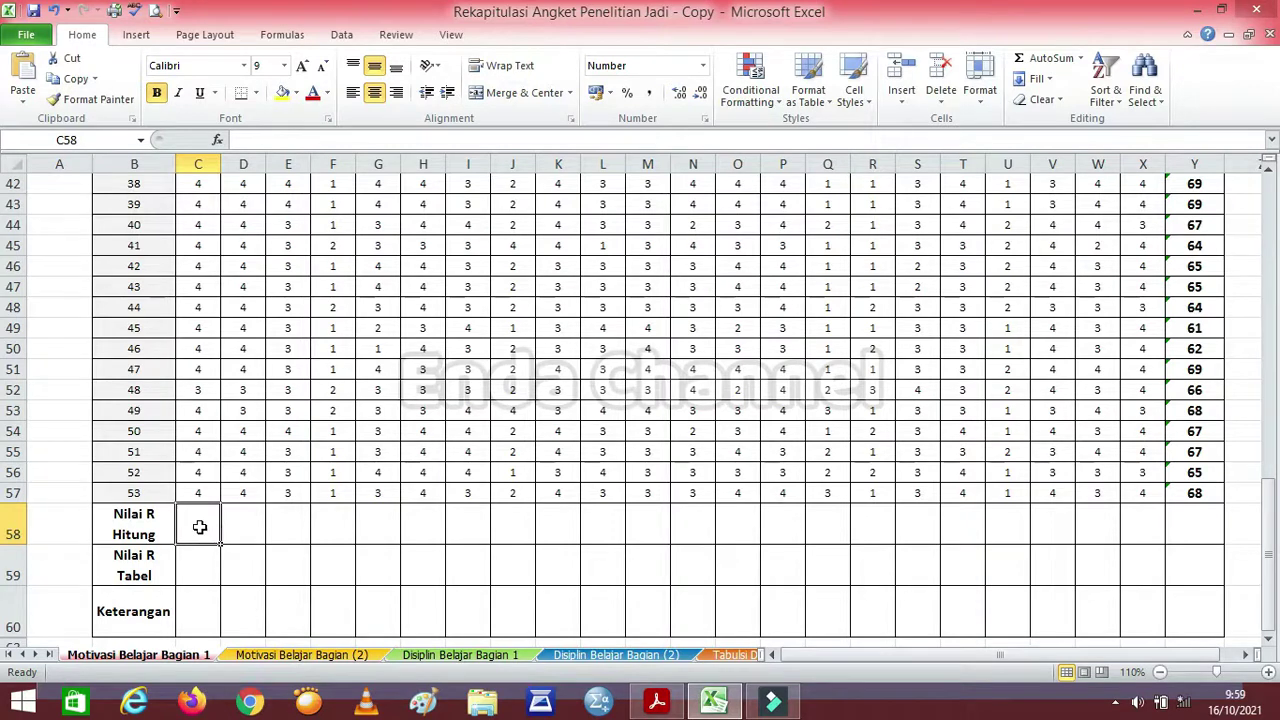
text(=)
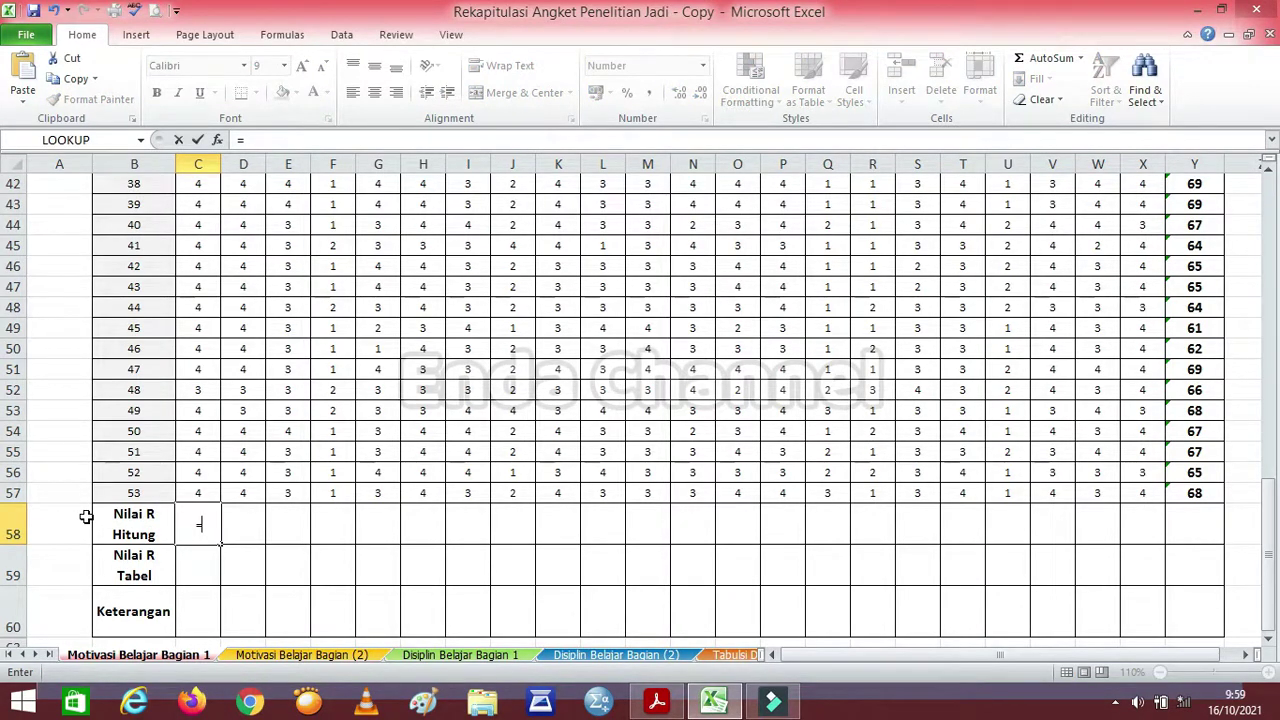
text(corr)
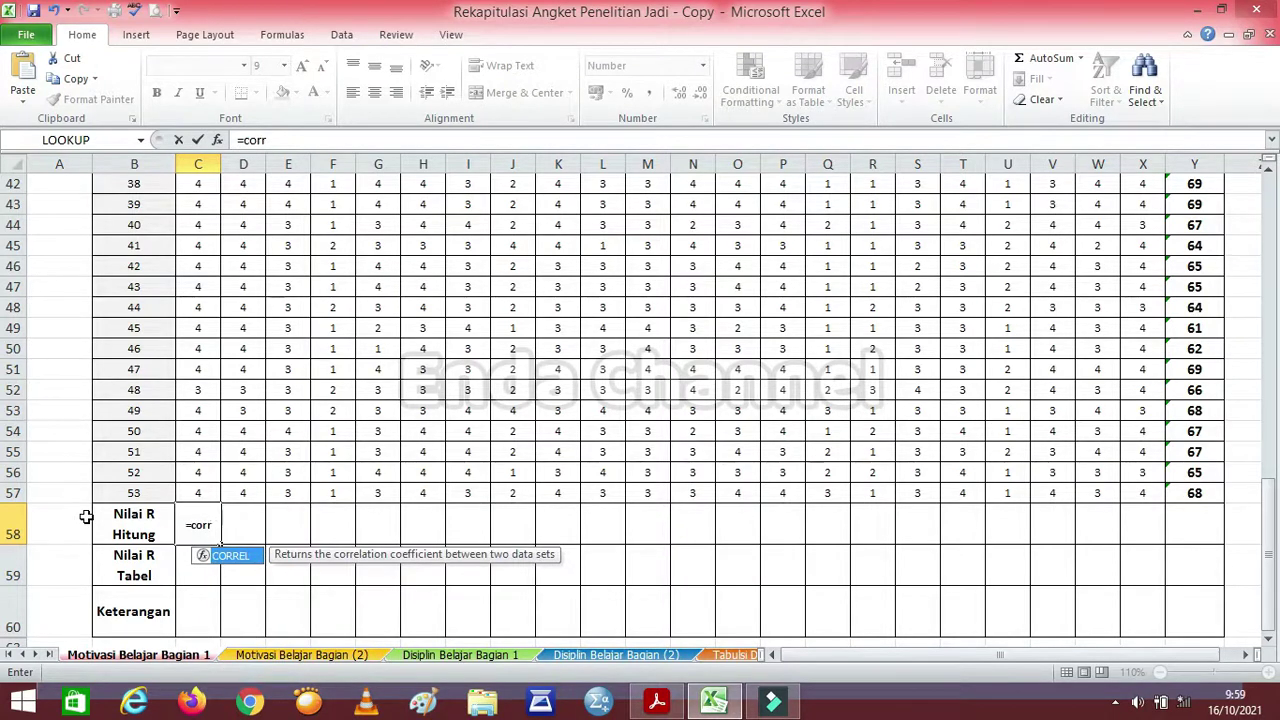
double_click(230, 557)
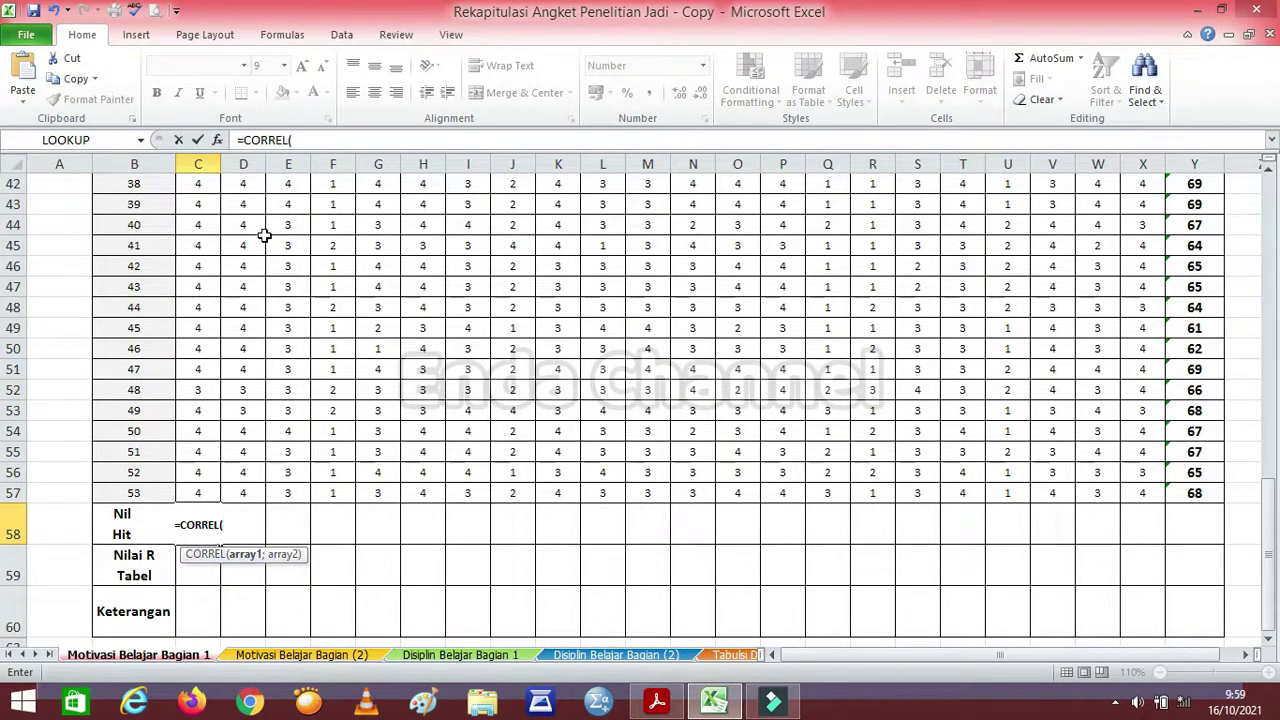
click(219, 142)
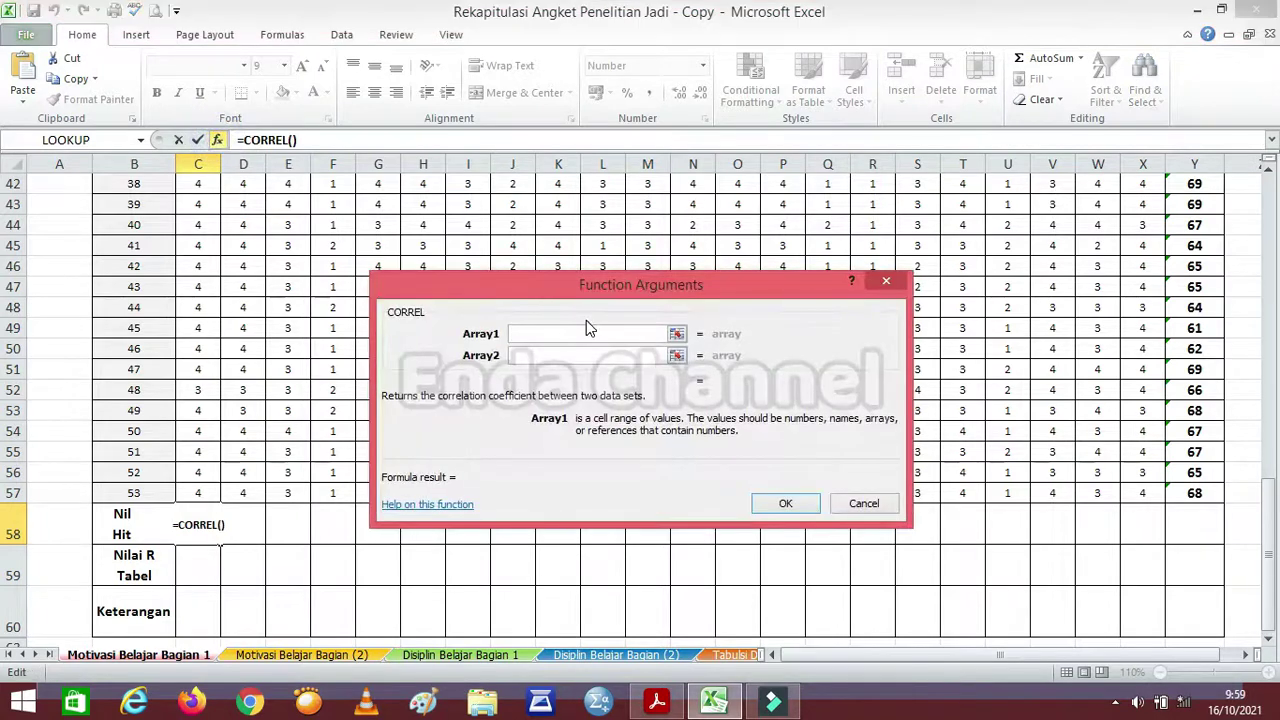
- Set Array1 of the CORREL function to the X1.01 scores in C5:C57
drag(651, 281, 650, 243)
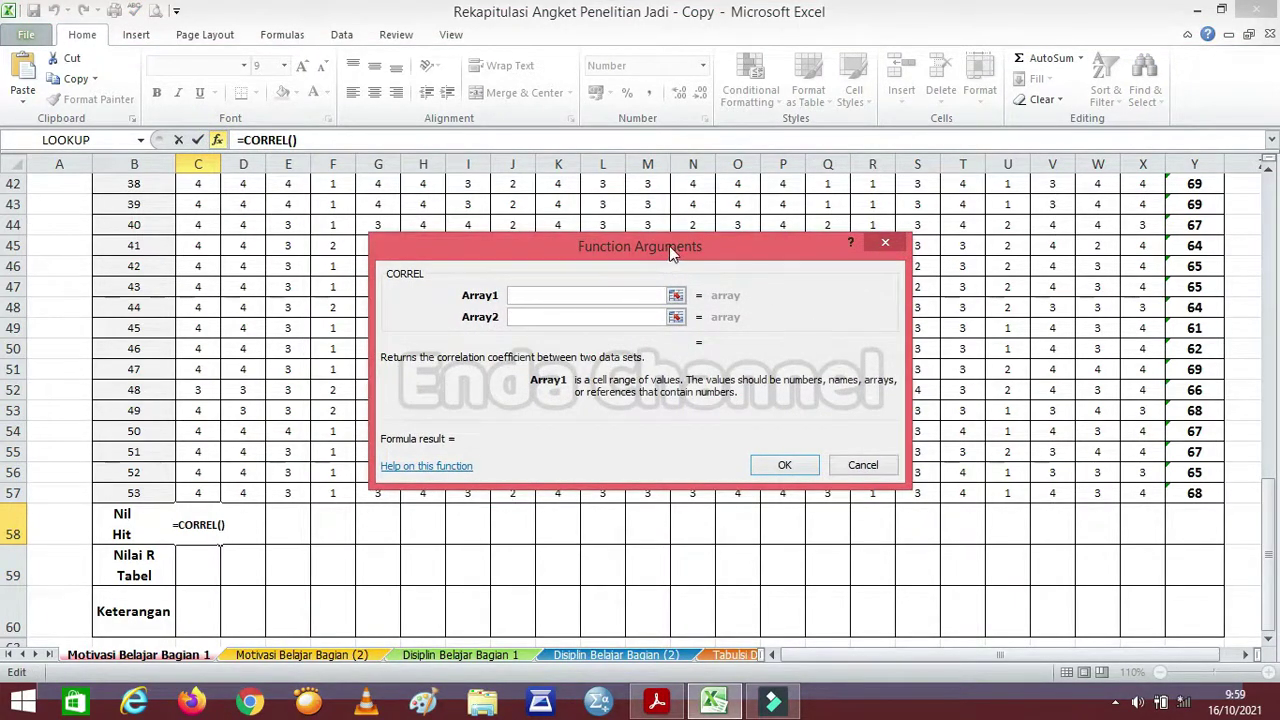
drag(672, 254, 672, 240)
drag(1268, 576, 1268, 262)
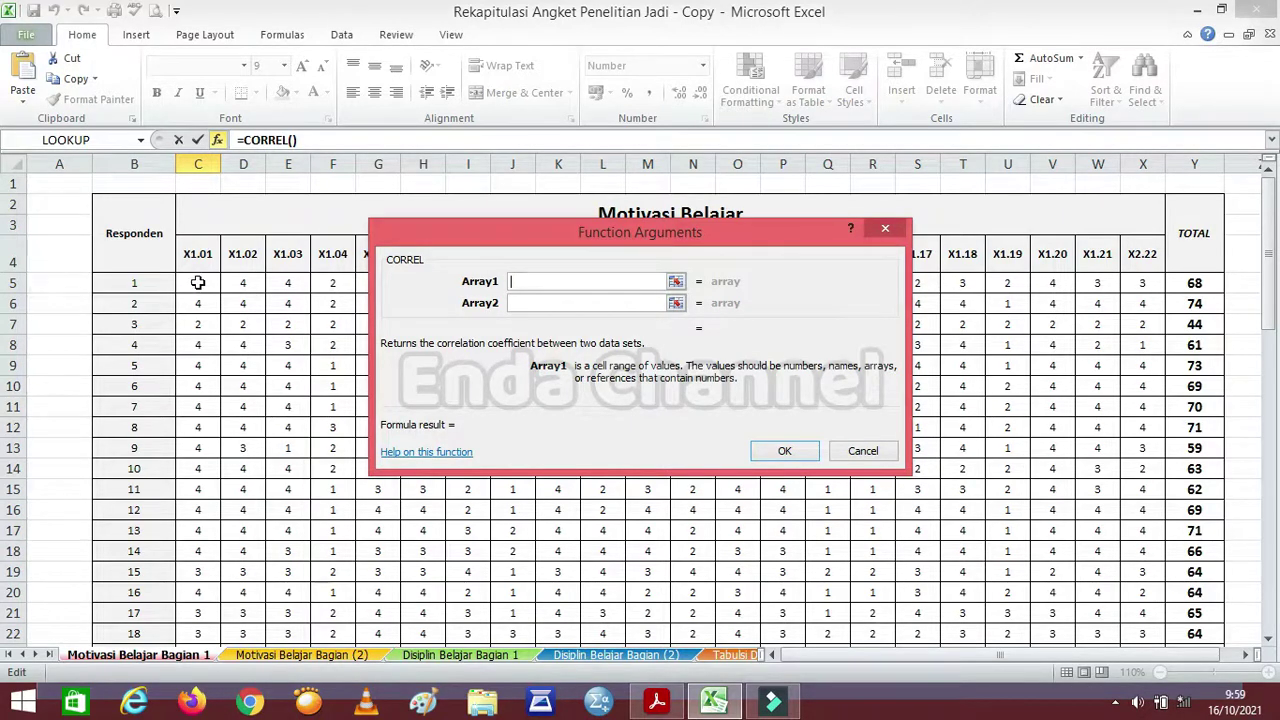
drag(197, 282, 208, 494)
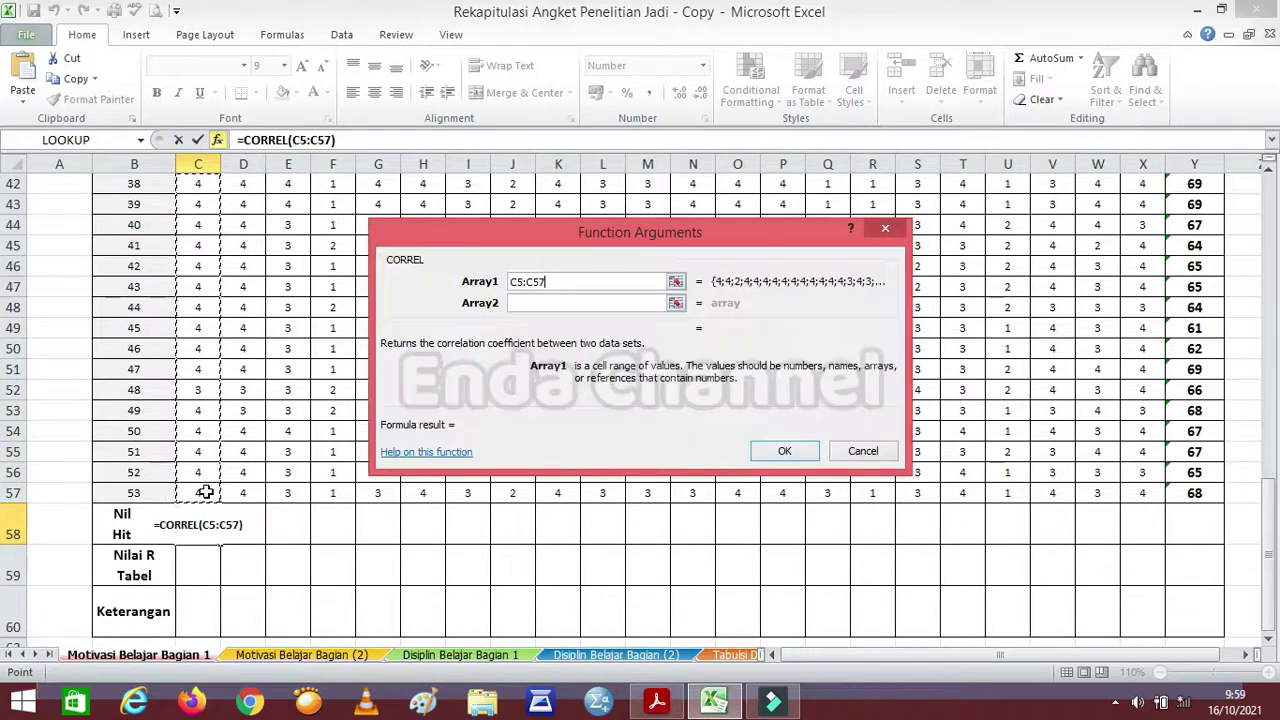
- Set Array2 to the TOTAL column as the absolute range $Y$5:$Y$57 and confirm the CORREL formula
click(570, 305)
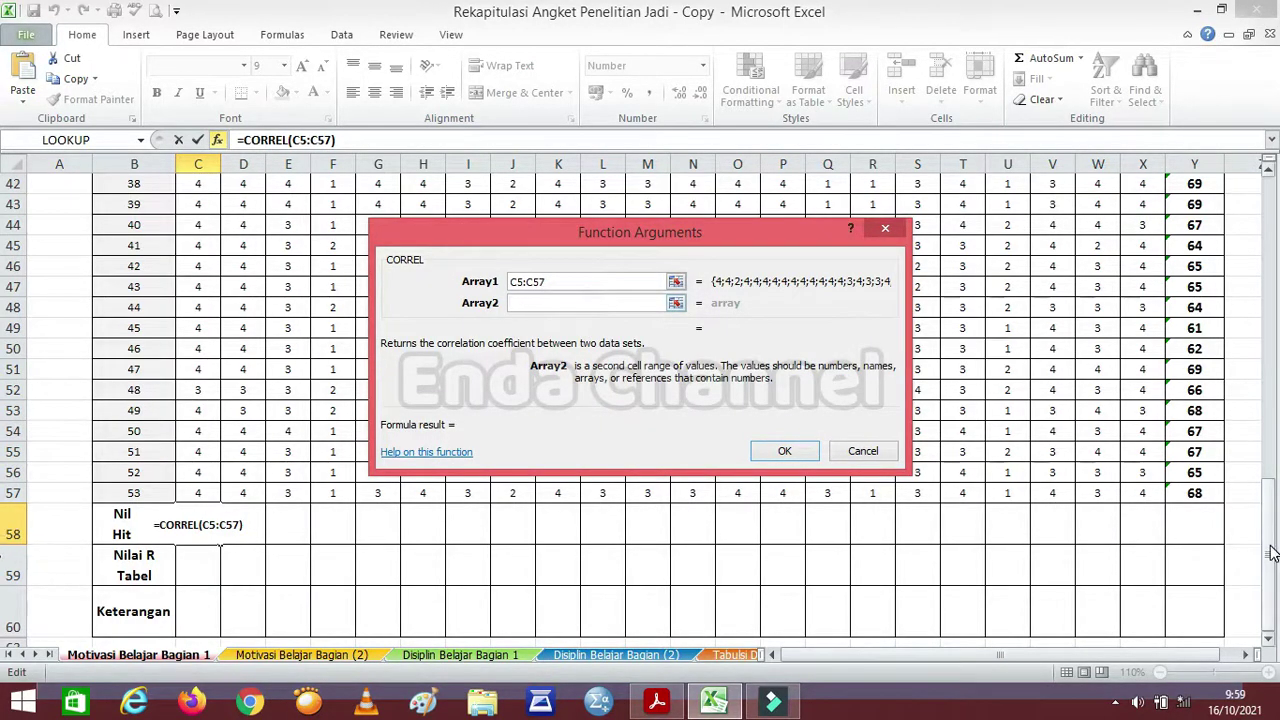
scroll(1260, 540, up, 13)
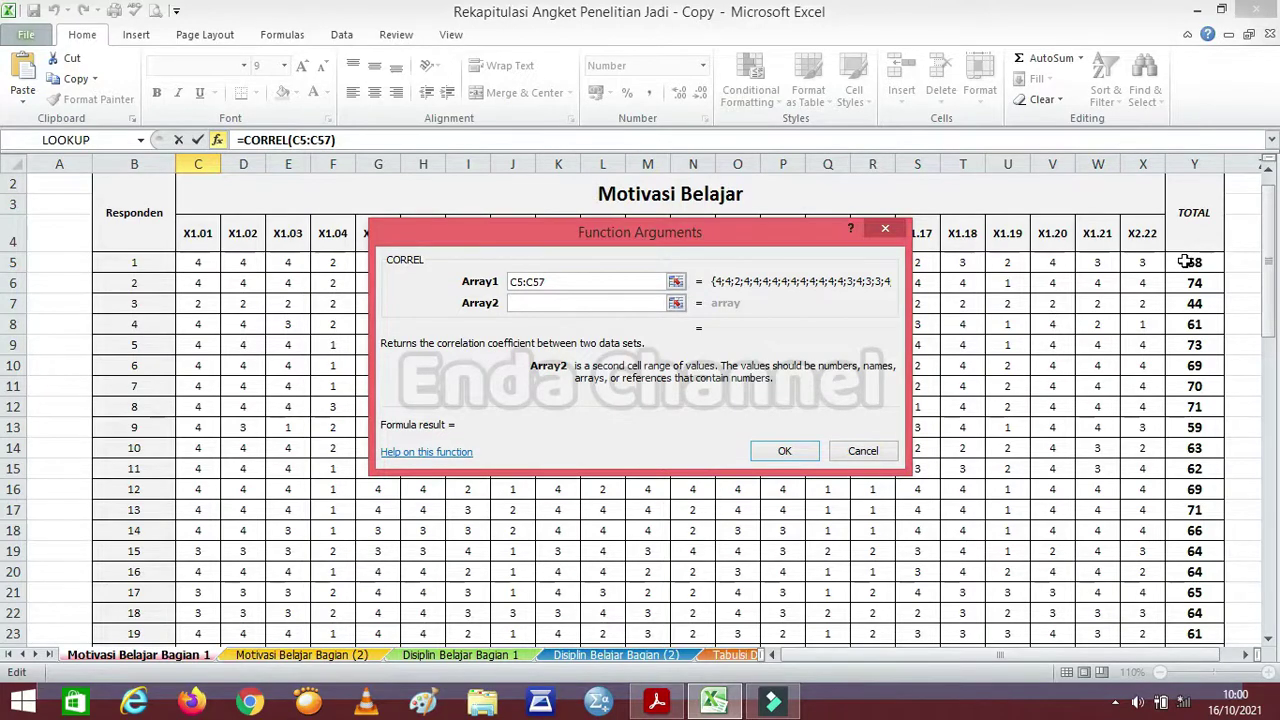
drag(1186, 262, 1193, 555)
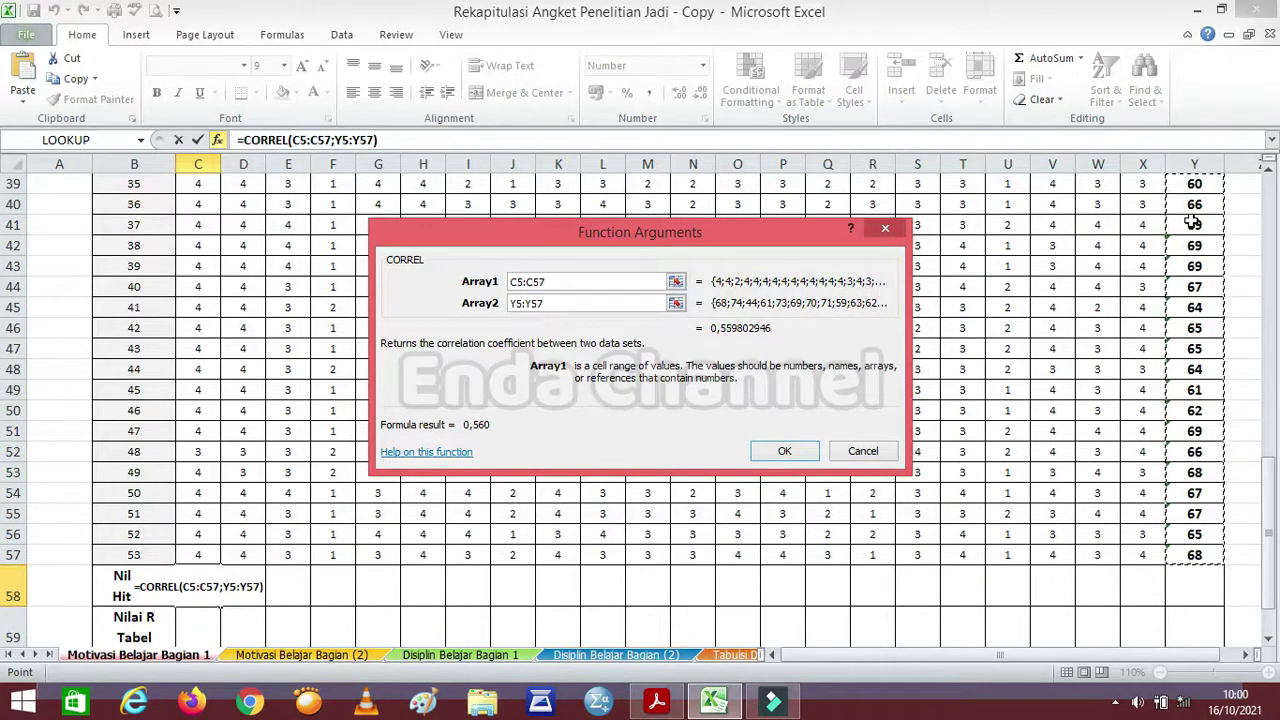
key(F4)
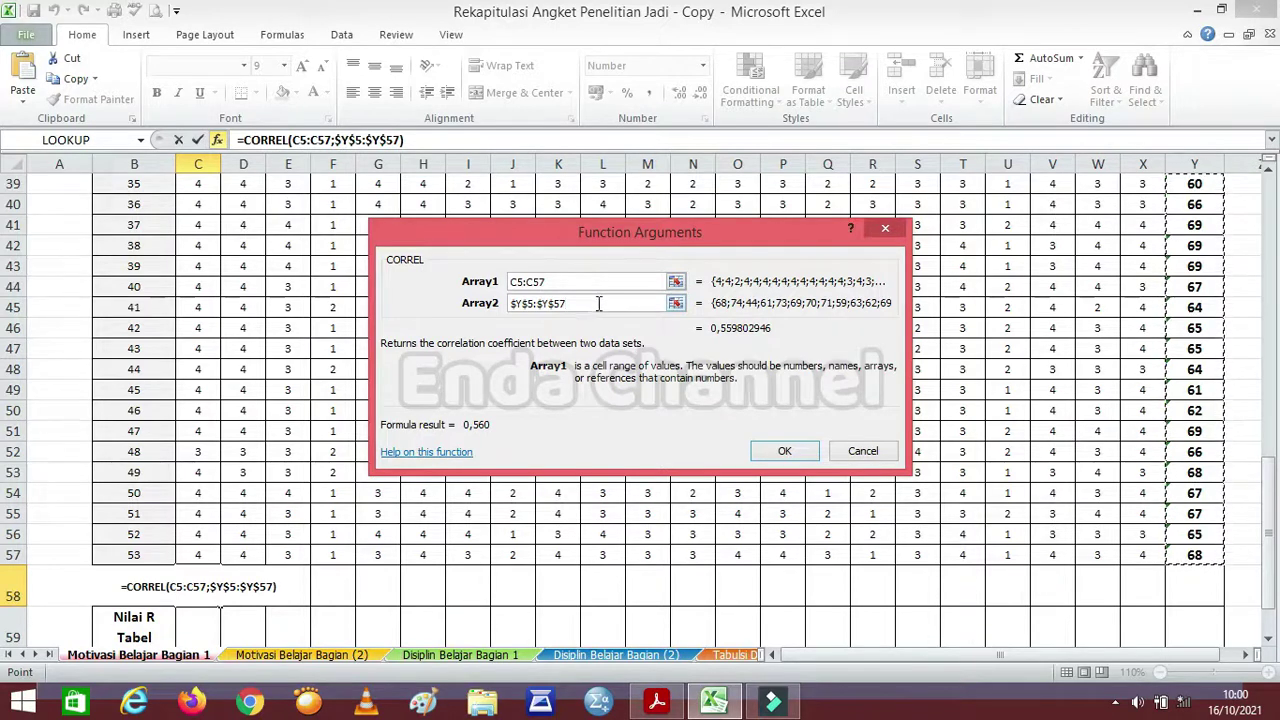
click(784, 452)
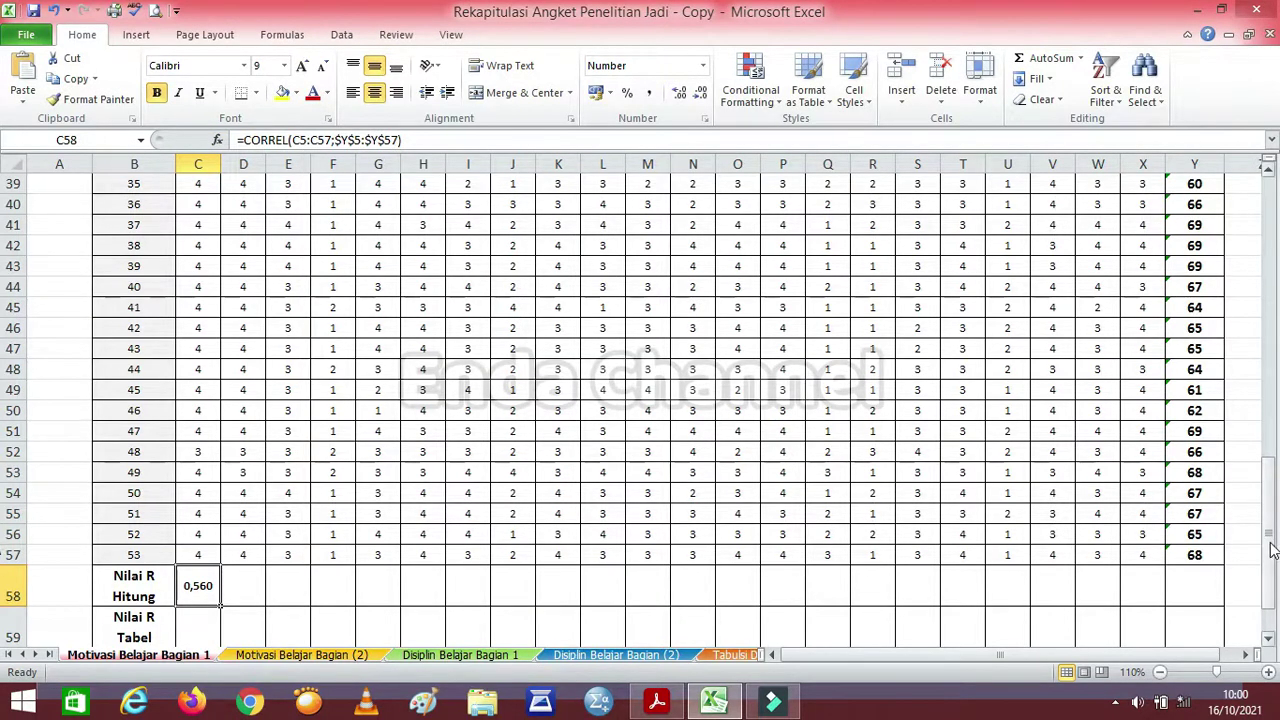
scroll(790, 575, down, 1)
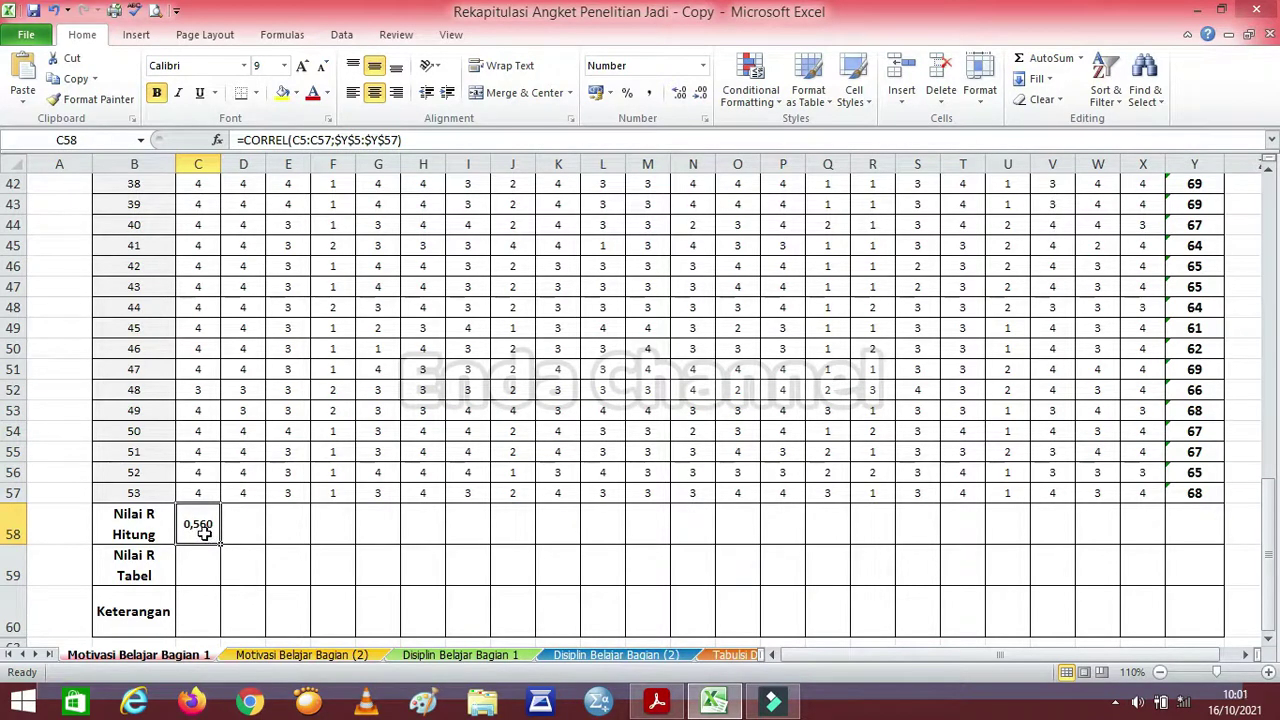
click(245, 520)
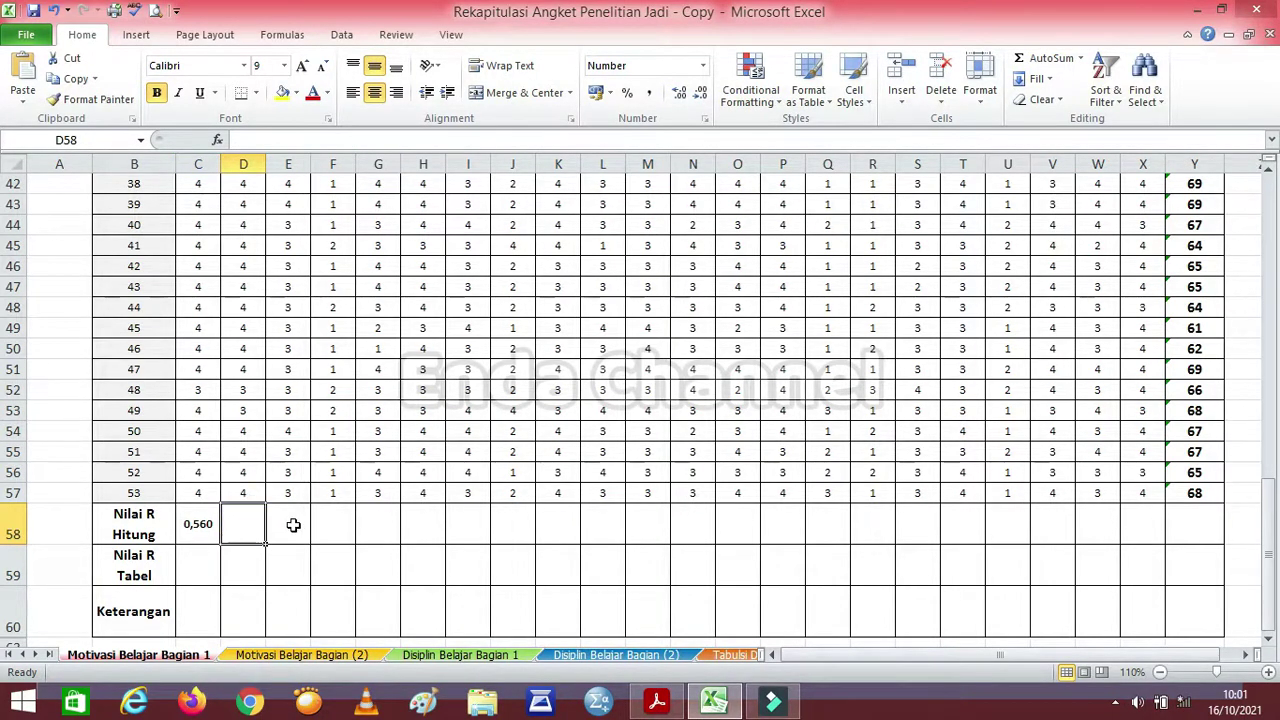
click(293, 525)
click(250, 524)
click(290, 525)
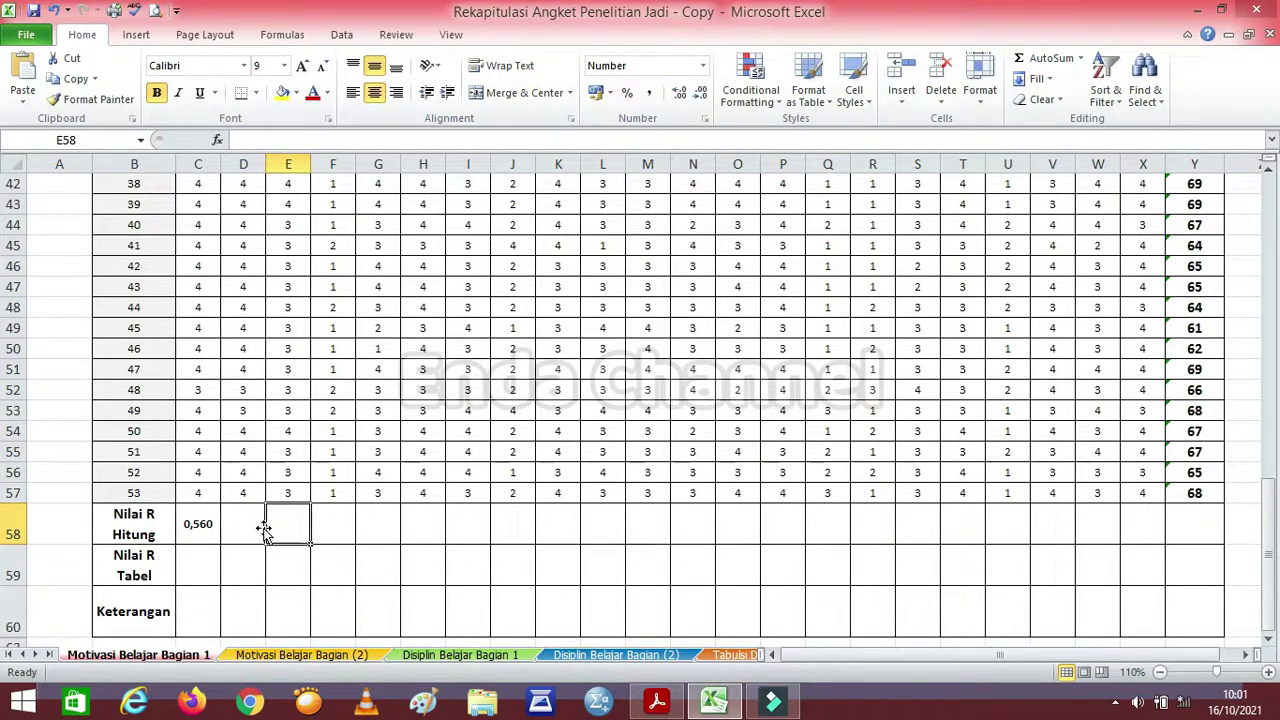
click(249, 526)
click(292, 527)
click(245, 525)
- Fill the CORREL formula from C58 across the Nilai R Hitung row to Y58
click(190, 524)
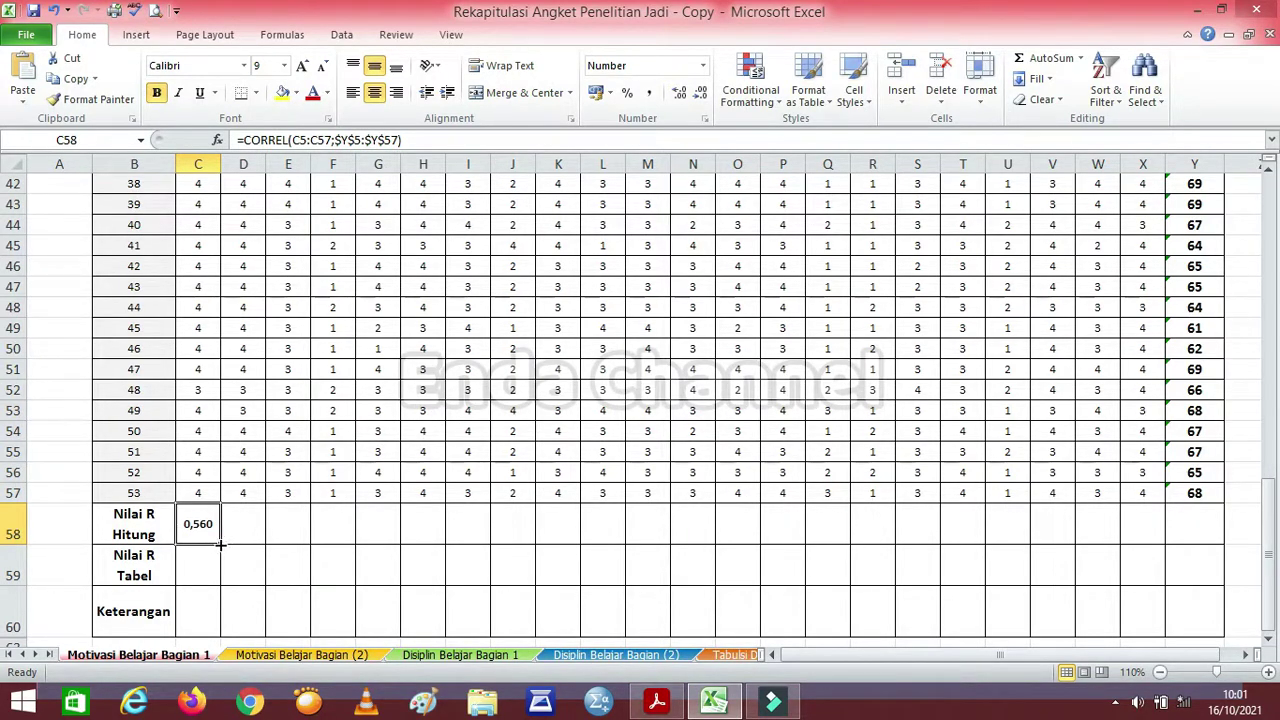
drag(220, 544, 1214, 534)
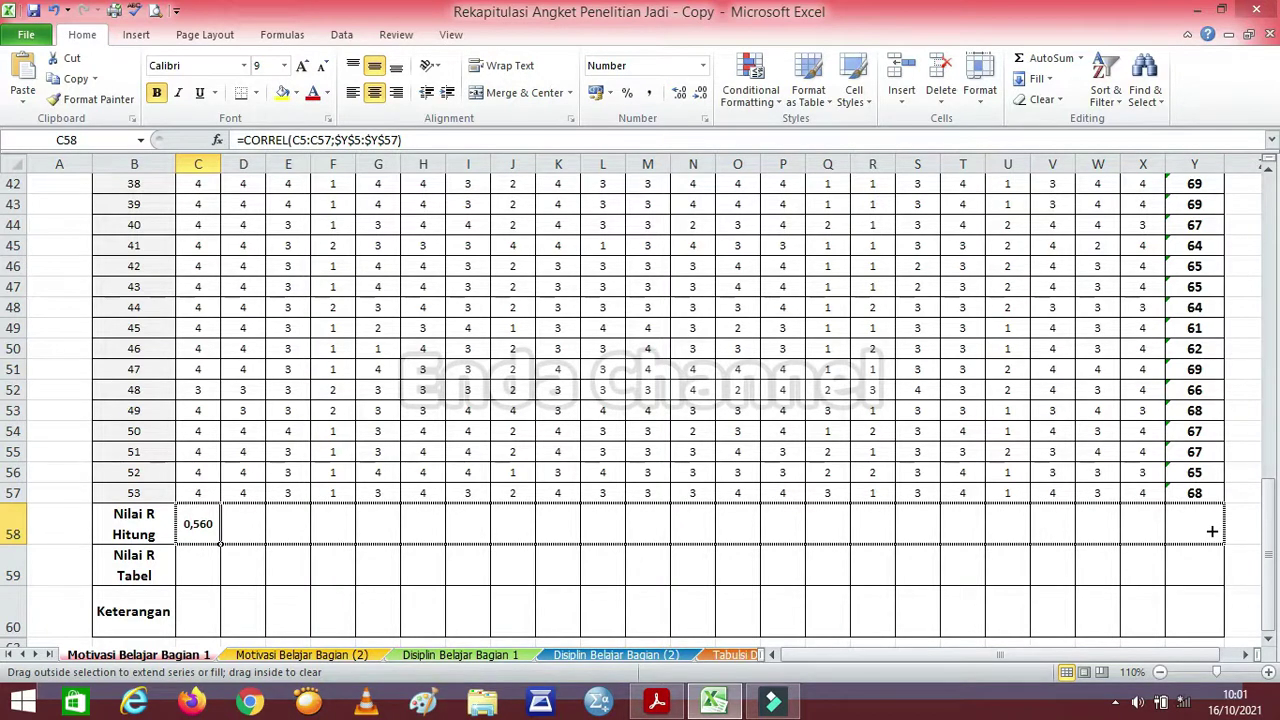
- Finish filling the CORREL formula along row 58 through Y58 and check the copied formulas in I58 and C58
drag(1211, 531, 1211, 530)
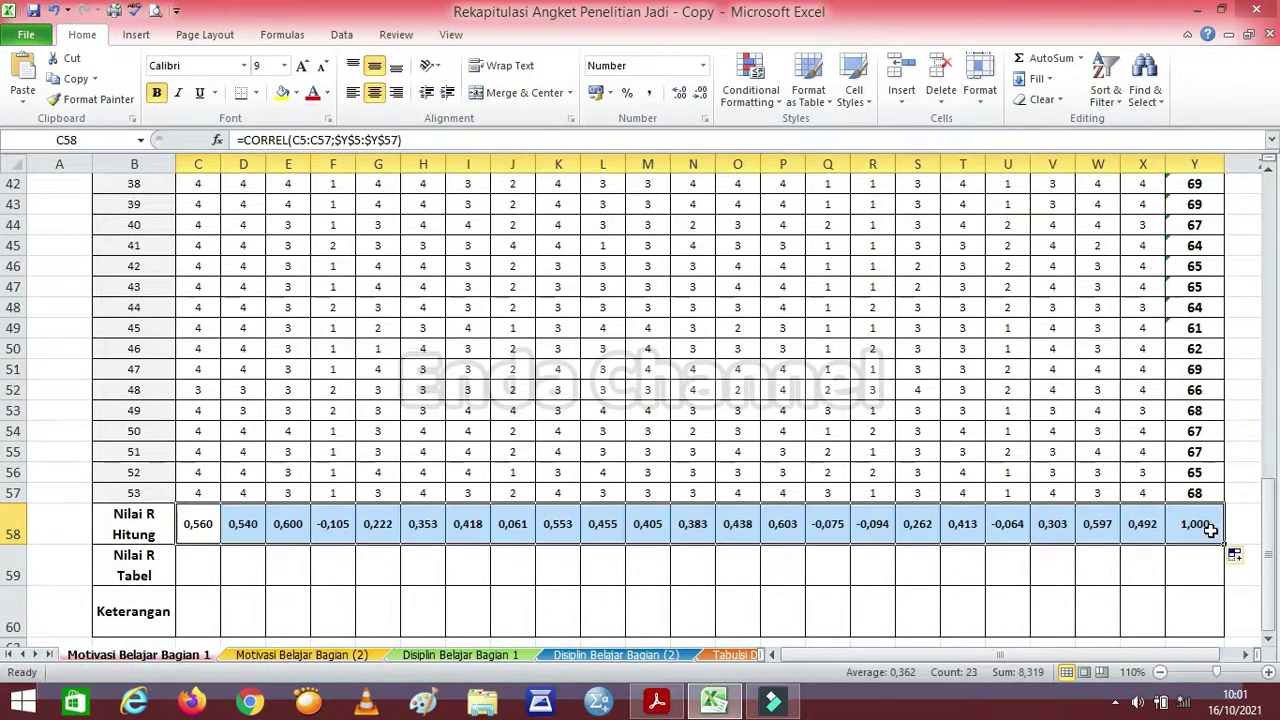
click(461, 519)
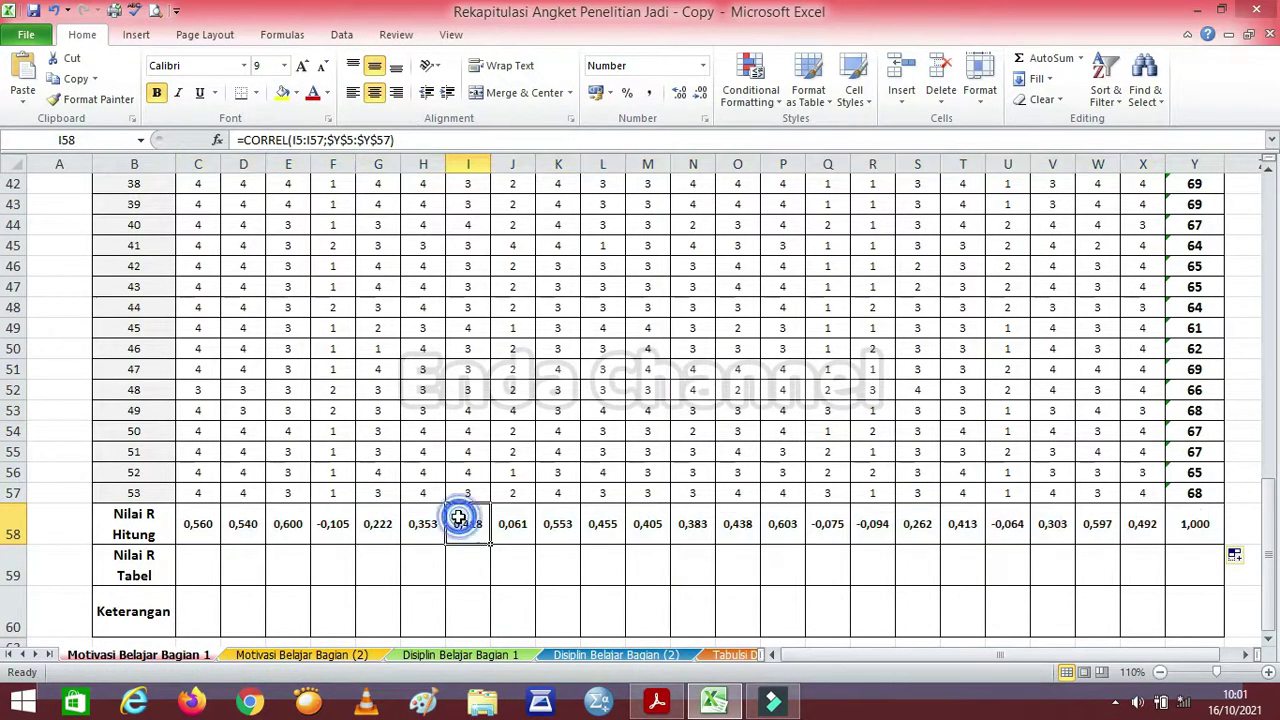
click(196, 526)
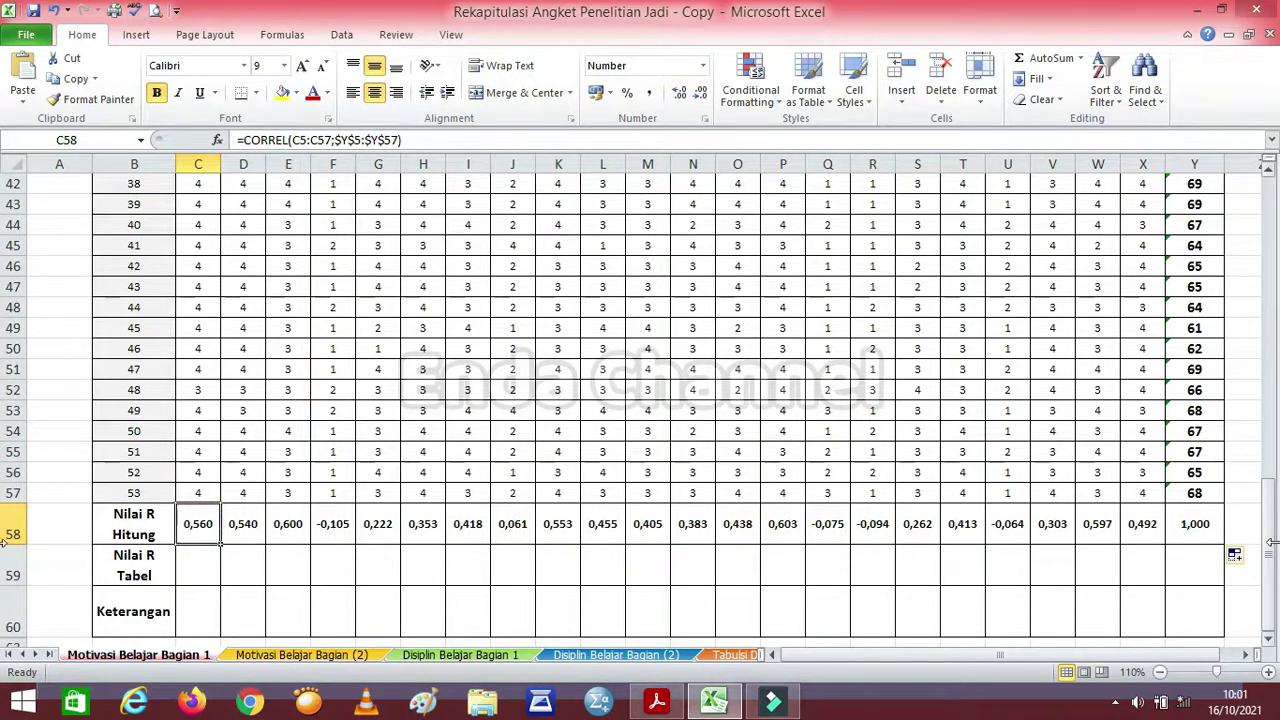
- Review the item headers X1.01 to X2.22, the Nilai R Hitung and Nilai R Tabel cells for X1.01, and the last respondent number
drag(1266, 556, 1272, 270)
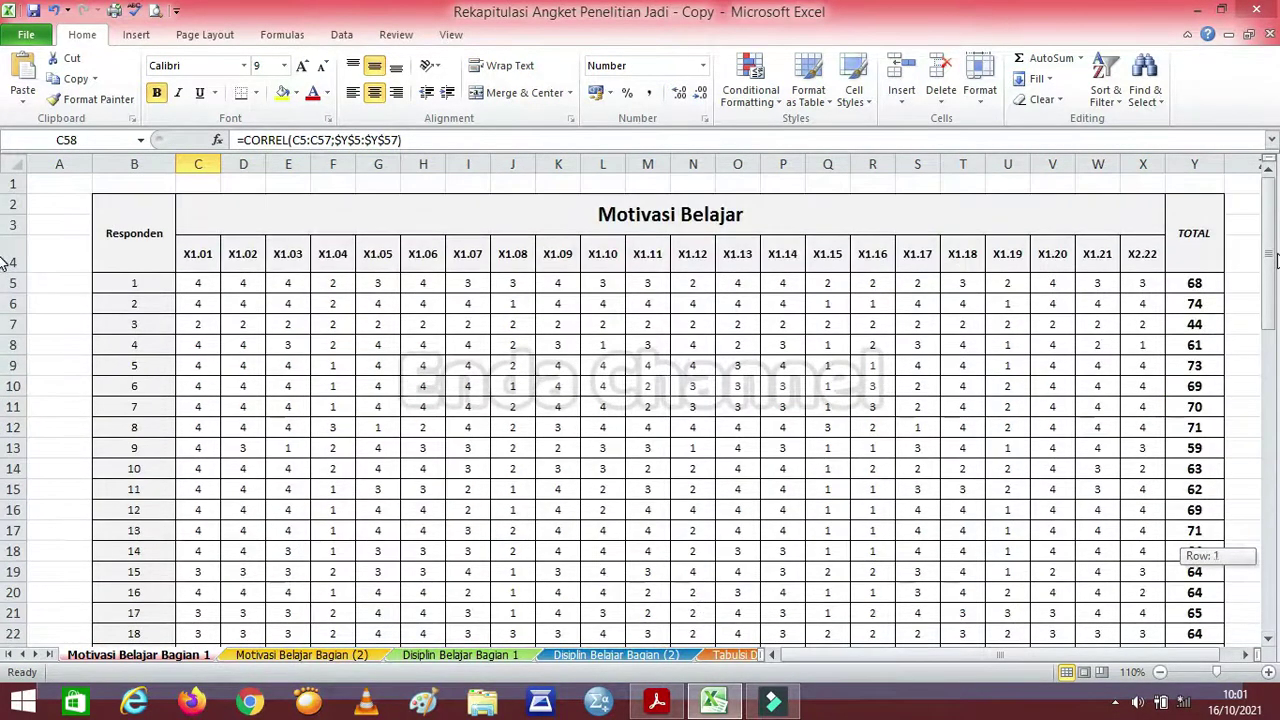
click(722, 215)
drag(199, 253, 1140, 252)
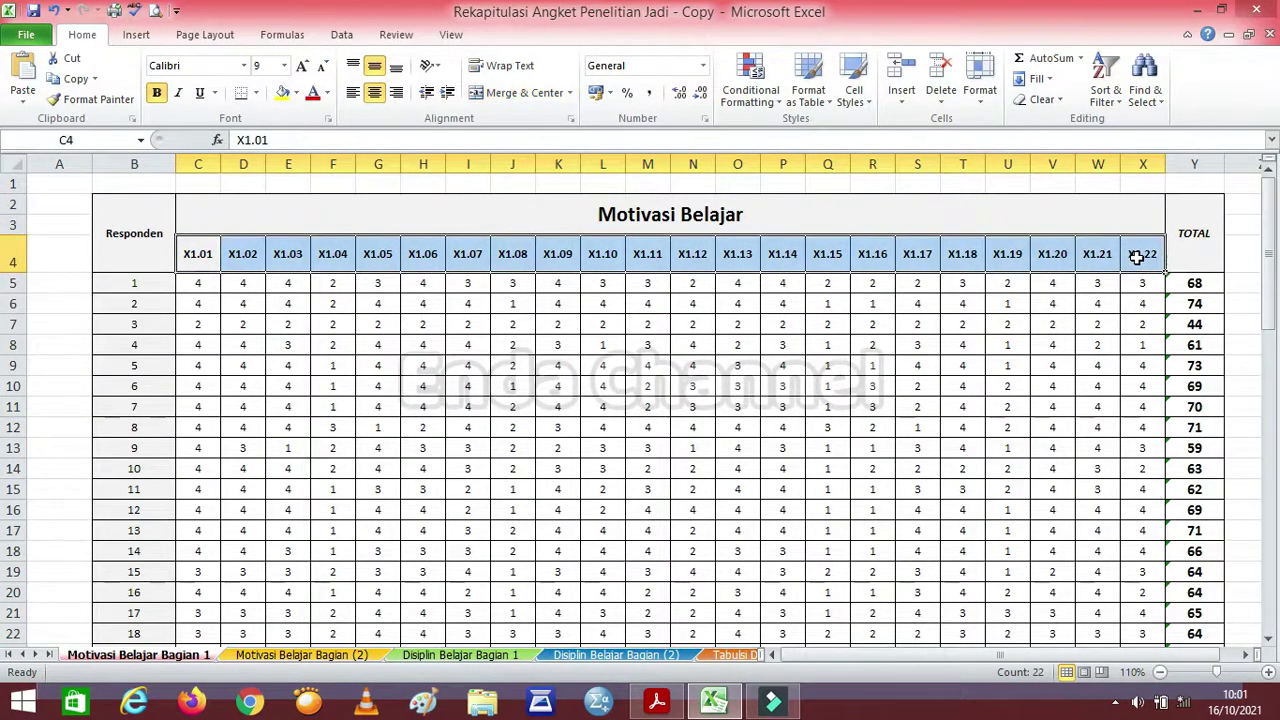
drag(1270, 258, 1270, 490)
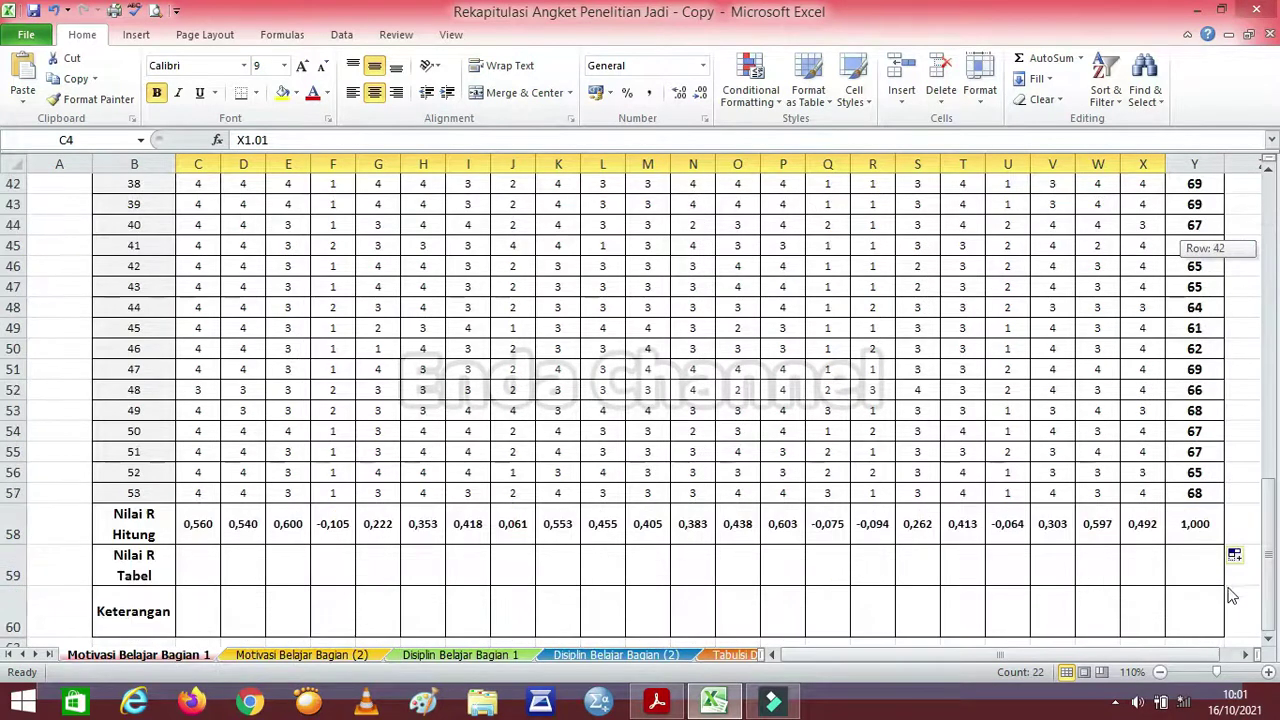
click(190, 560)
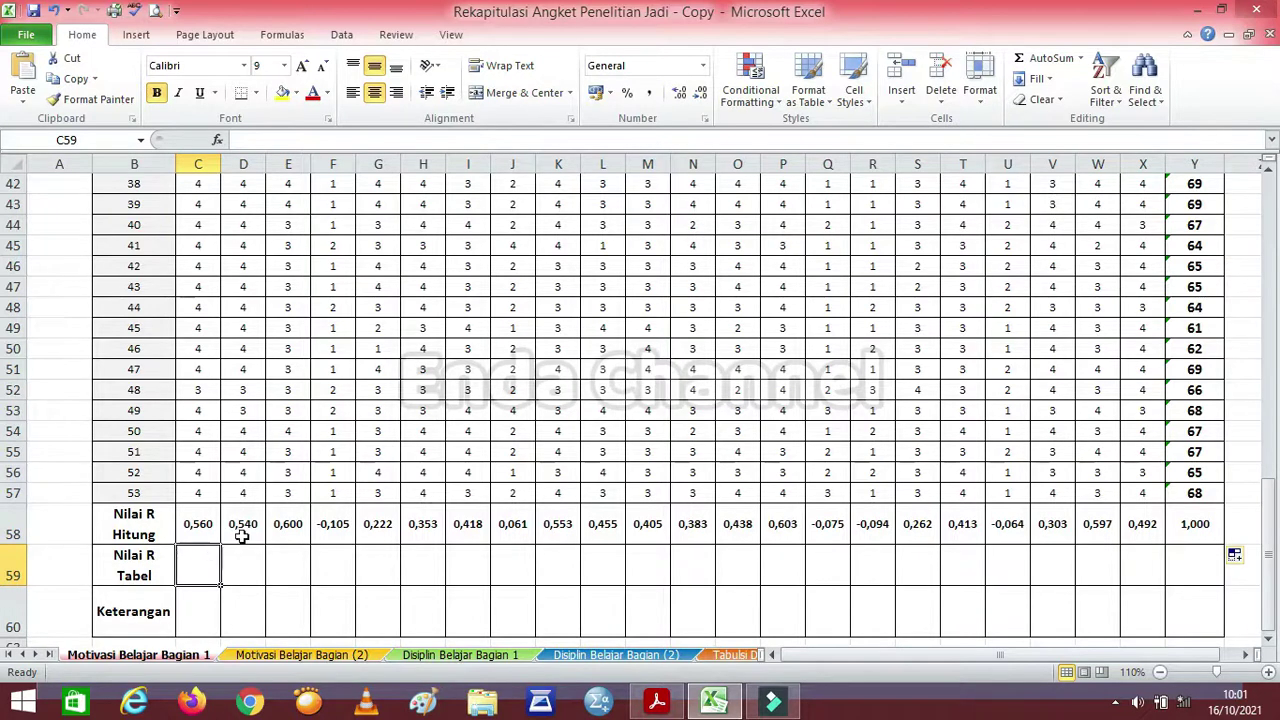
click(197, 520)
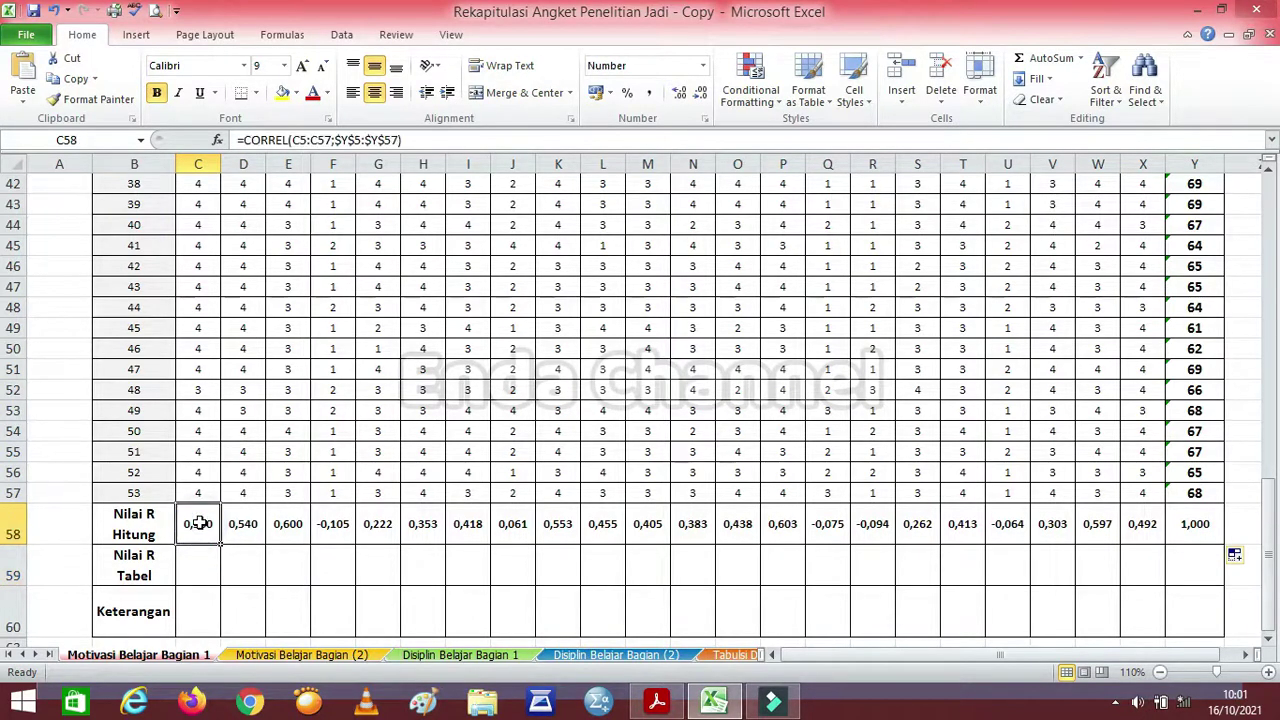
click(192, 560)
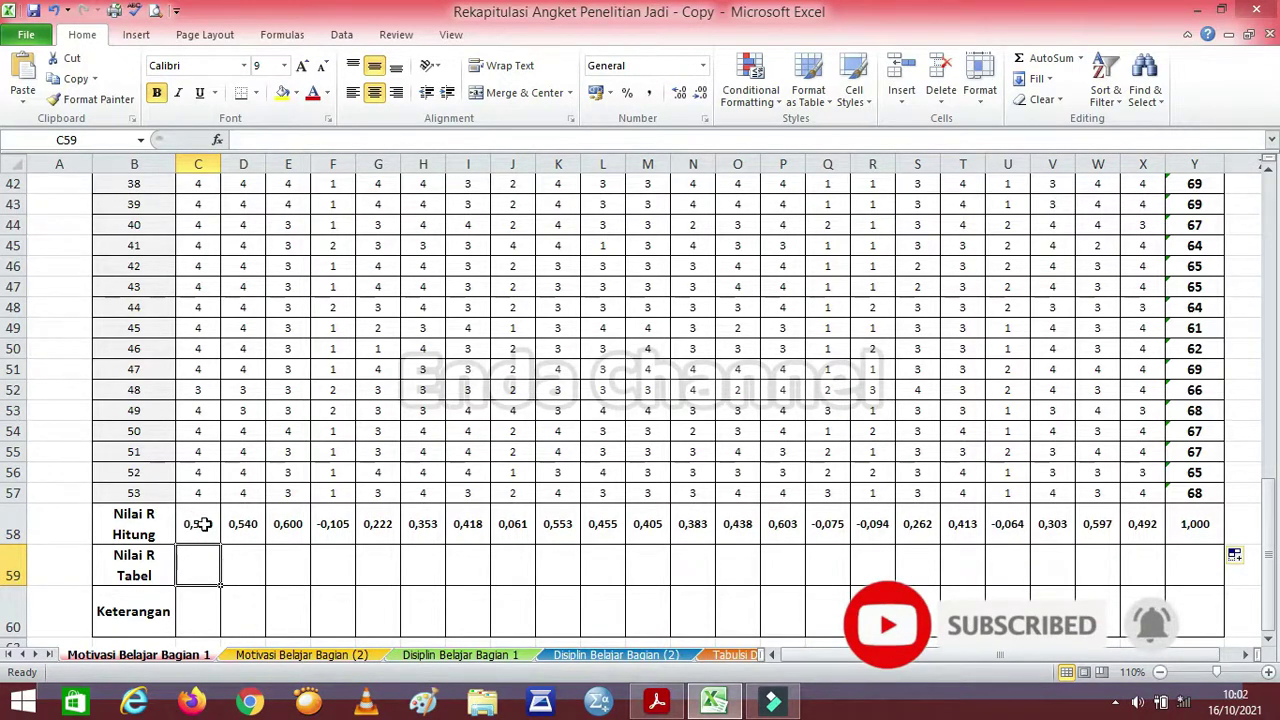
click(200, 523)
click(194, 563)
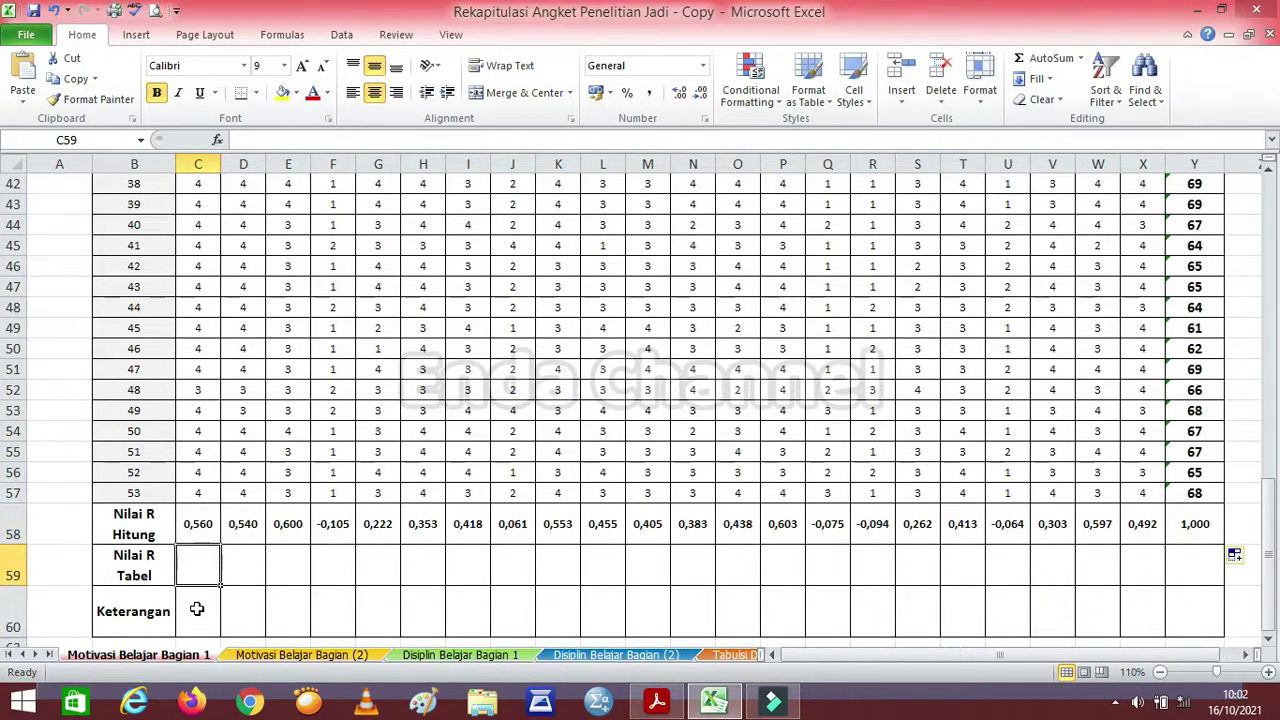
click(197, 520)
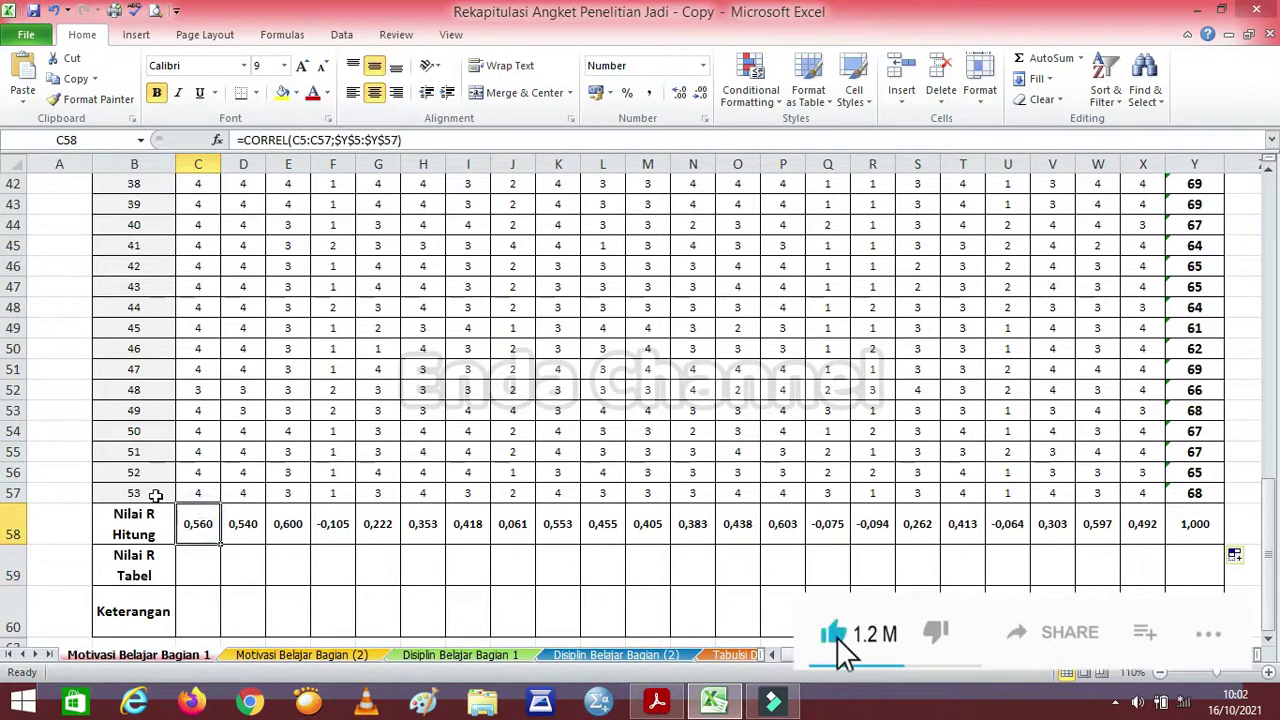
click(152, 493)
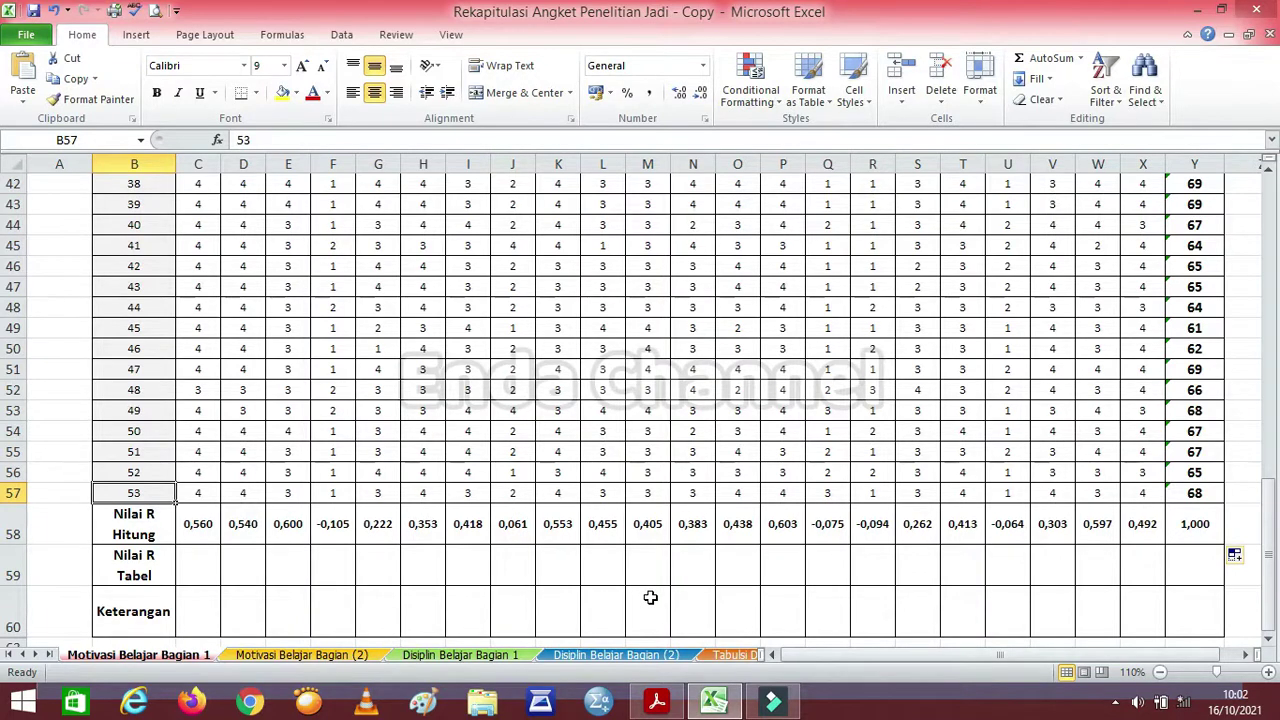
- Switch to tabel-r.pdf in Adobe Acrobat Reader and examine the df = (N-2) heading of the r table
click(657, 700)
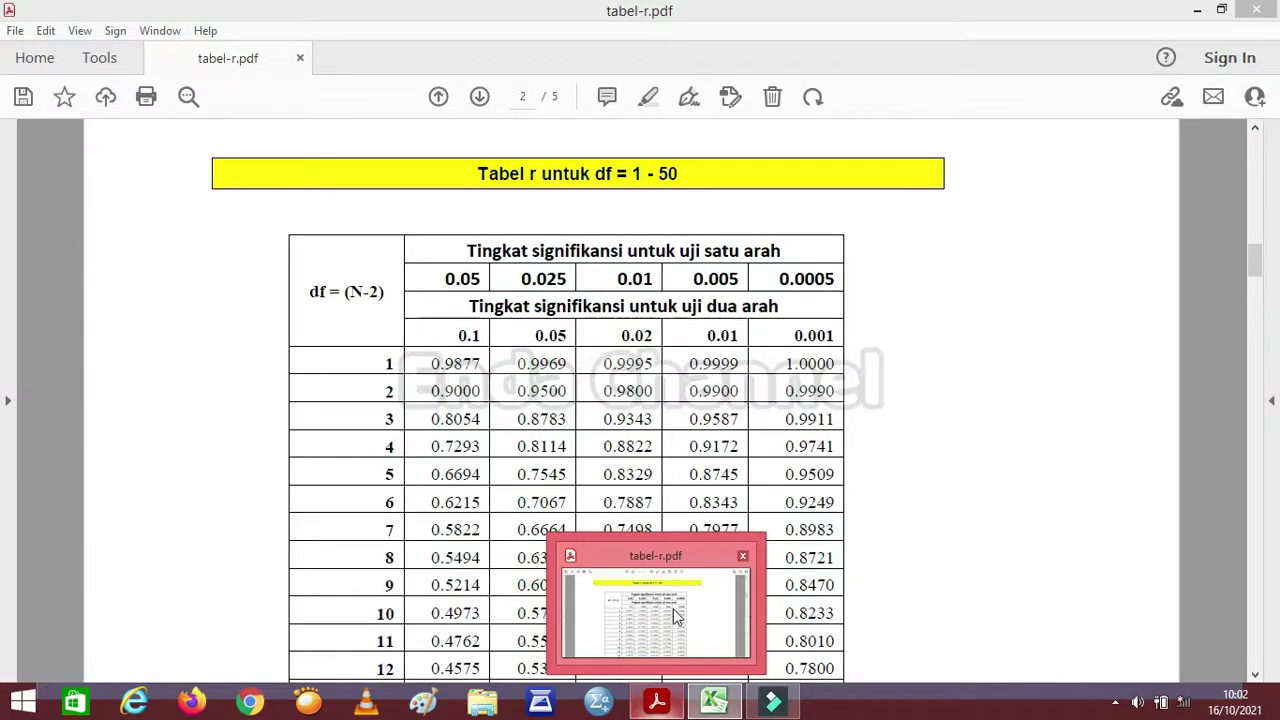
click(675, 617)
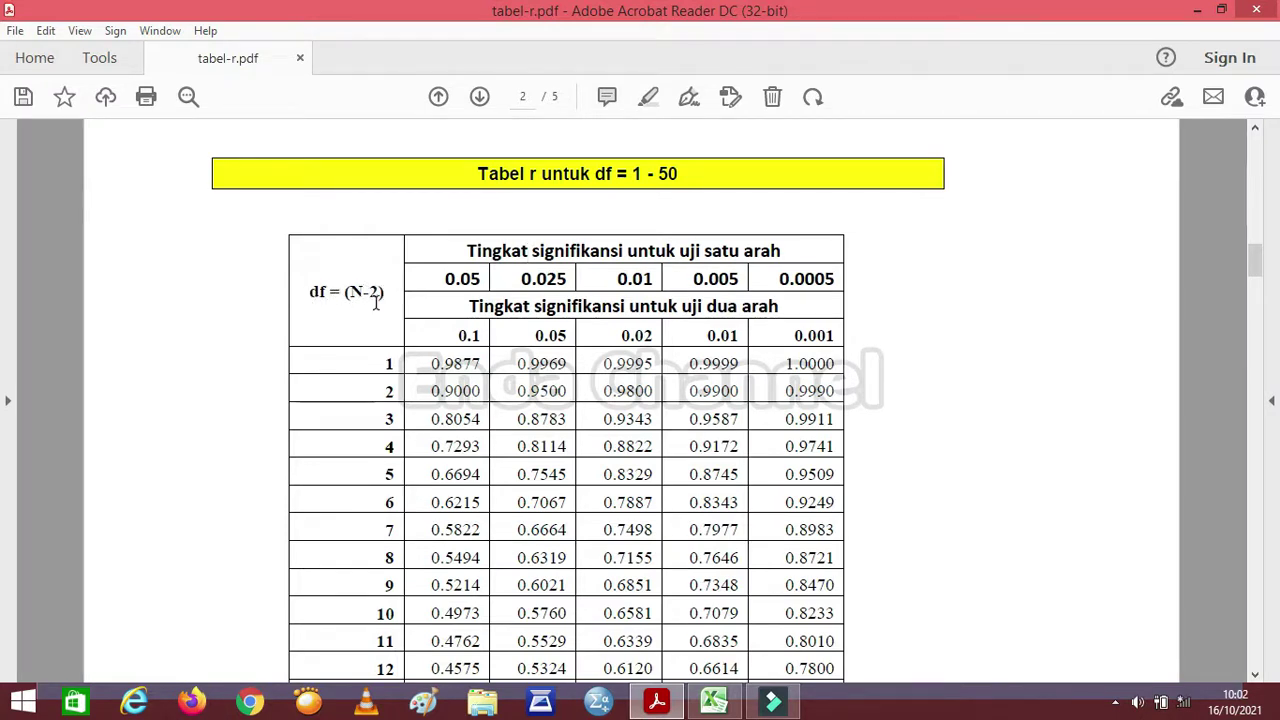
drag(313, 292, 339, 292)
drag(348, 292, 387, 292)
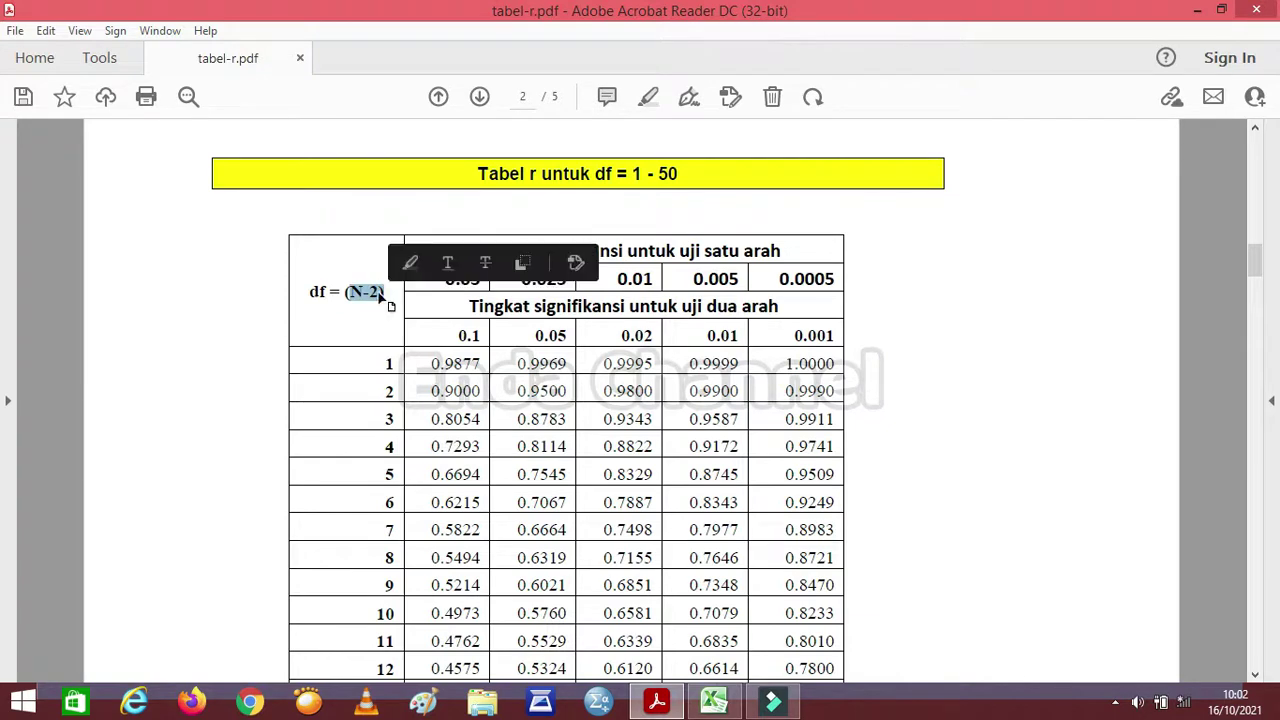
click(386, 292)
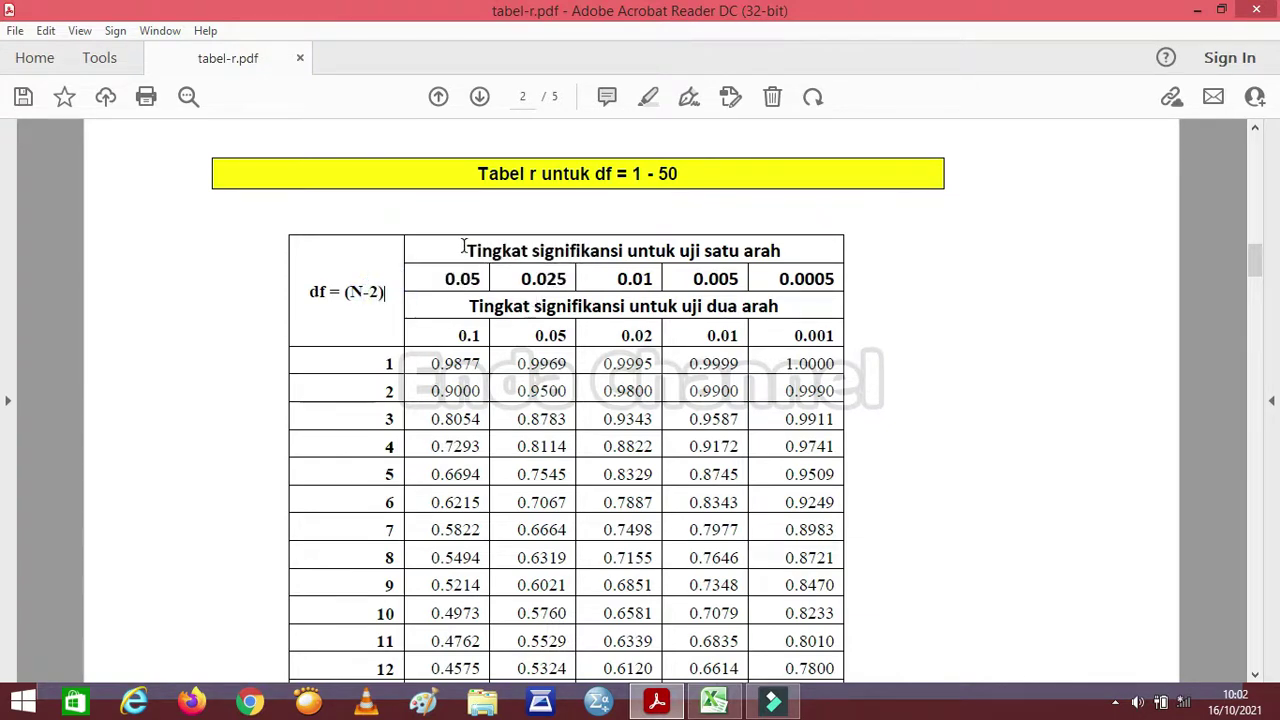
- Compare the one-way (uji satu arah) and two-way (uji dua arah) significance level headings in the r table
drag(463, 247, 792, 252)
click(792, 252)
drag(467, 304, 783, 307)
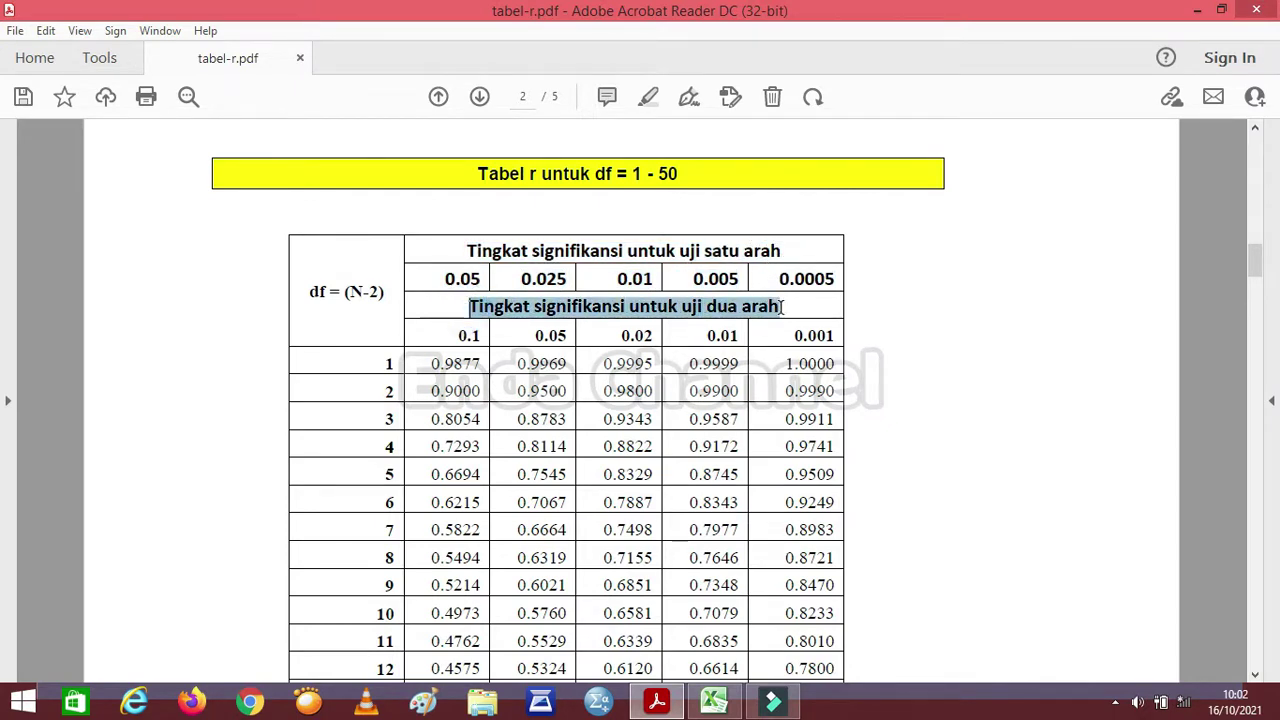
click(791, 306)
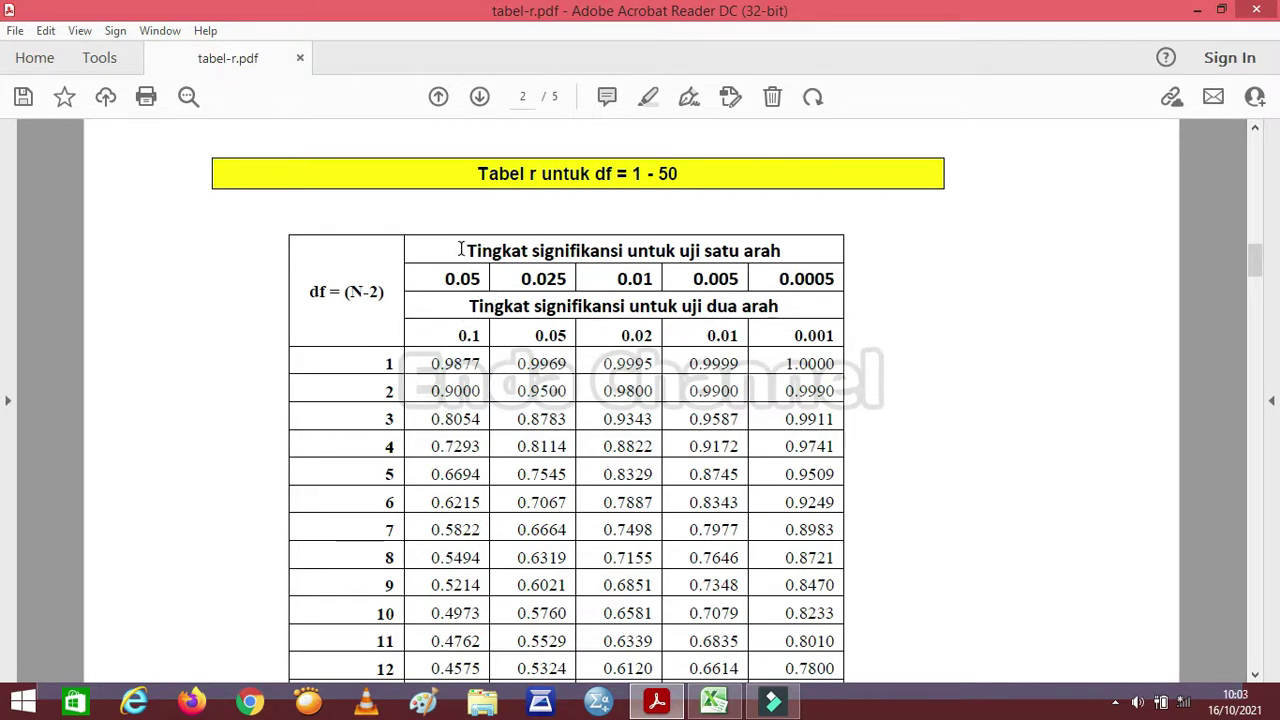
drag(460, 249, 763, 252)
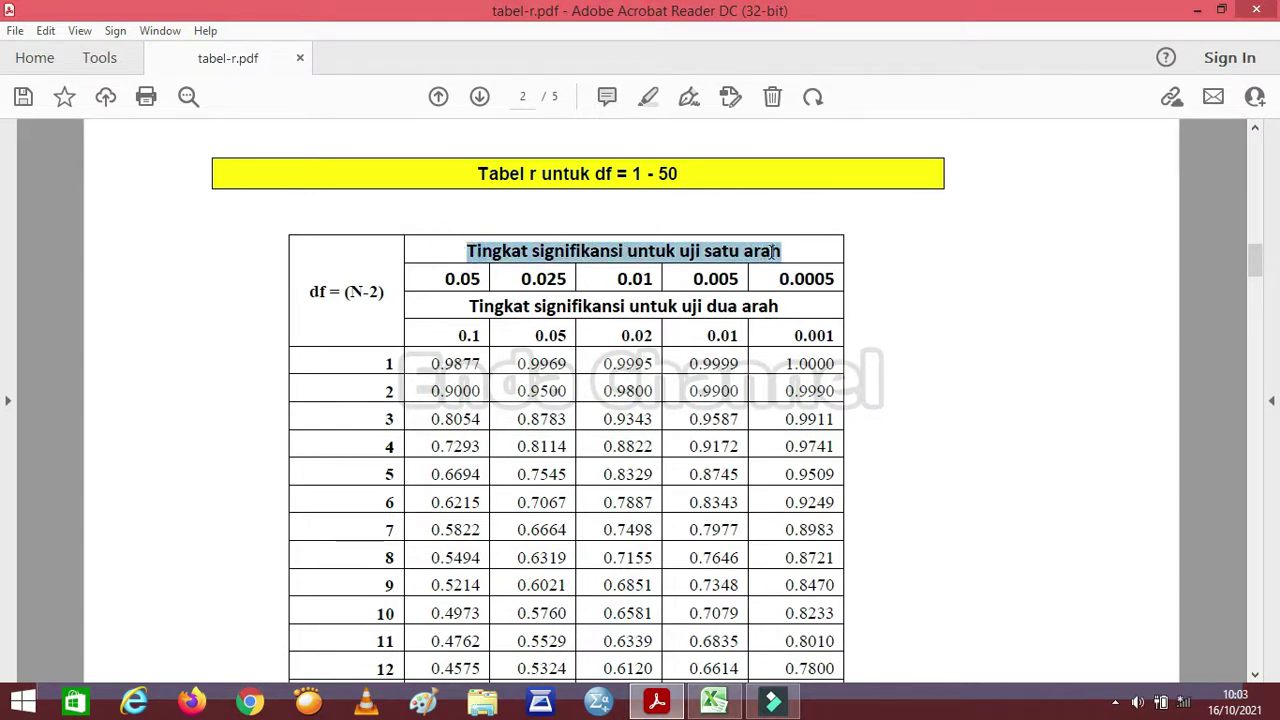
click(866, 261)
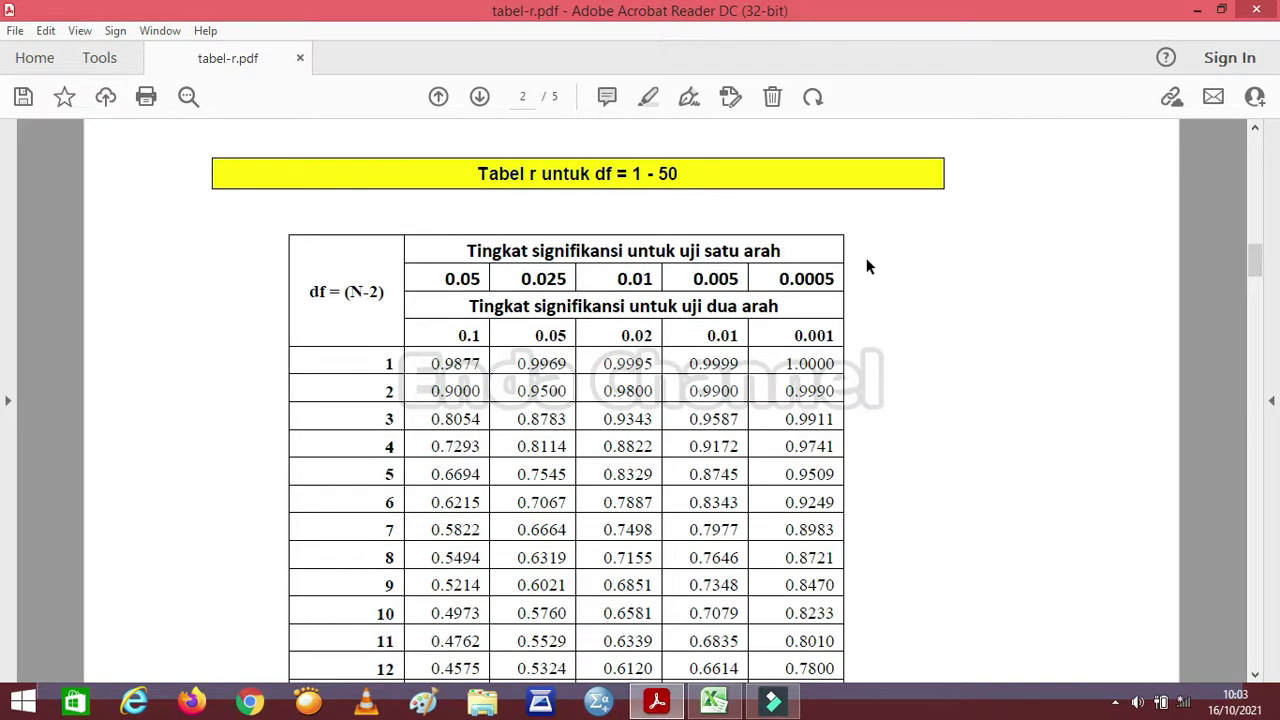
drag(798, 252, 465, 253)
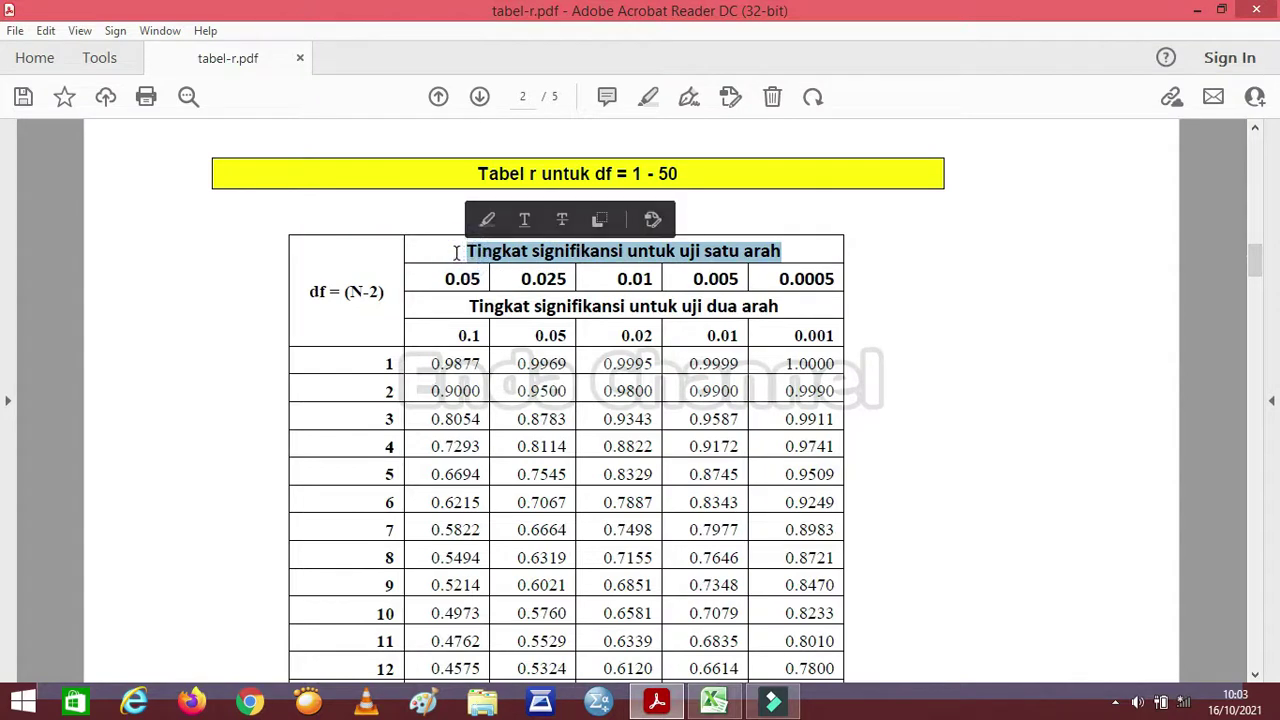
click(456, 251)
drag(456, 251, 807, 247)
click(789, 250)
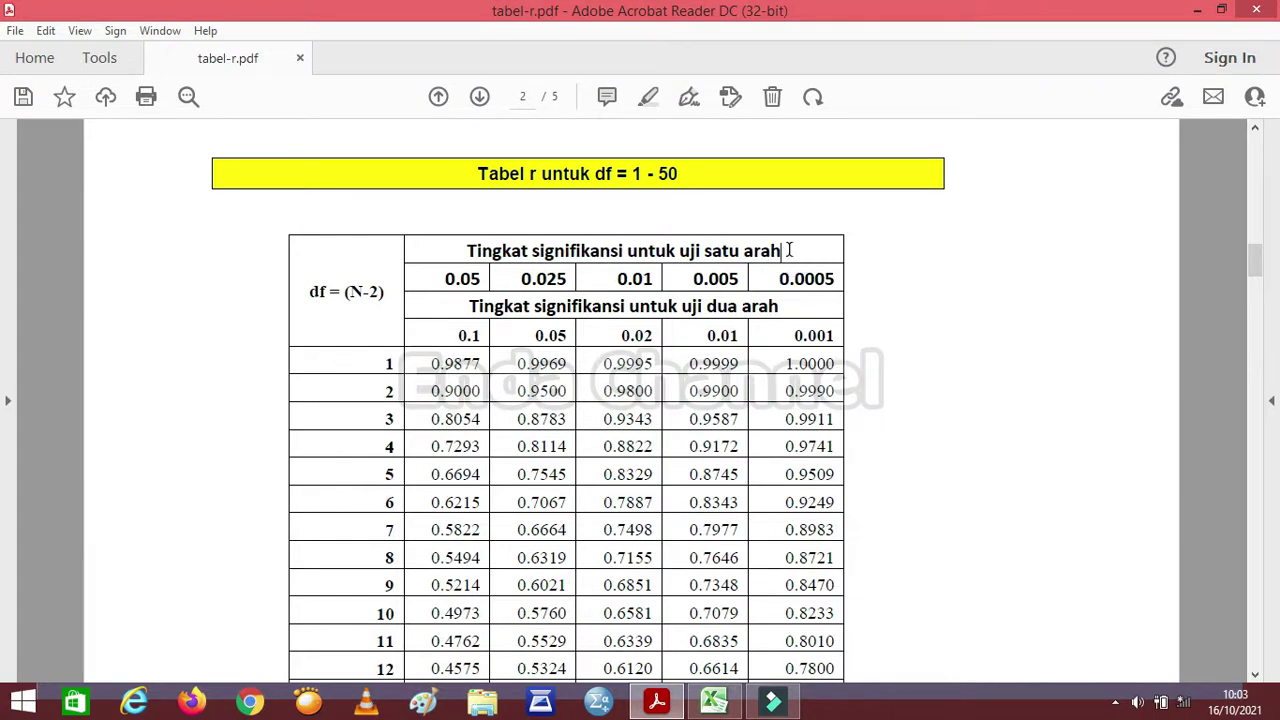
drag(463, 307, 782, 308)
click(787, 309)
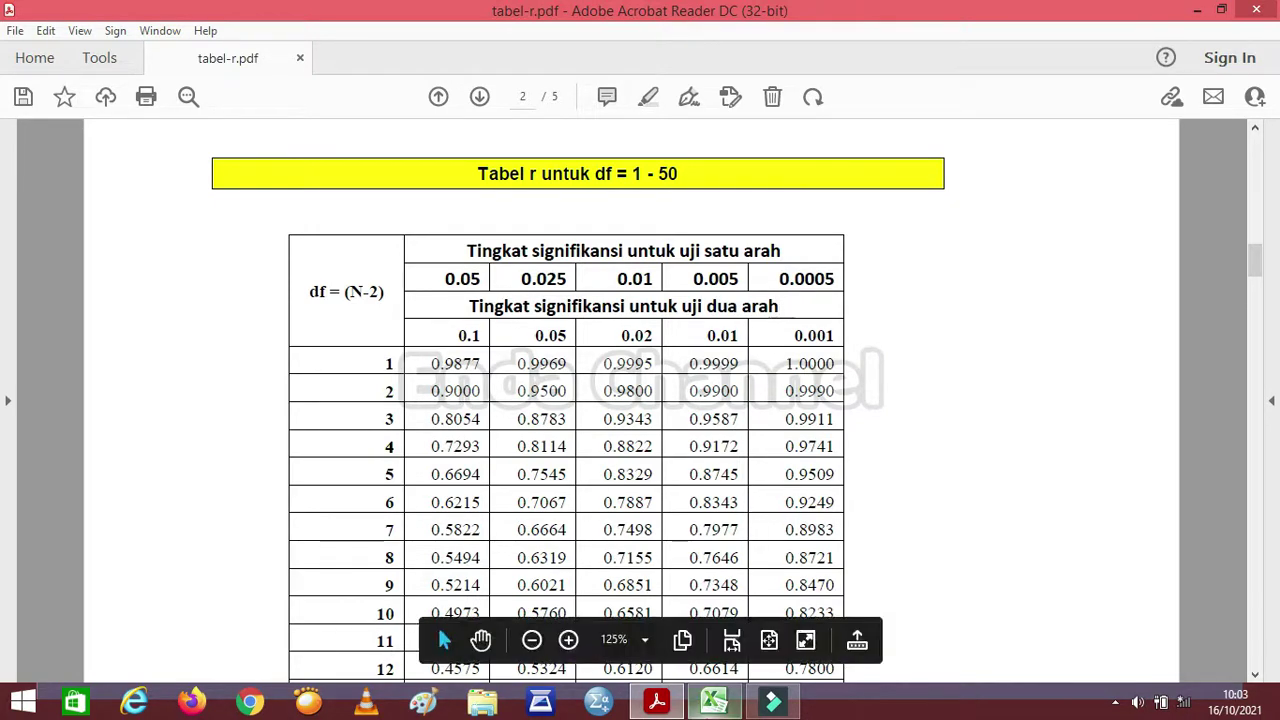
- Switch back to the Excel workbook and check the Motivasi Belajar variable title above the item columns
mouse_move(713, 703)
mouse_move(728, 592)
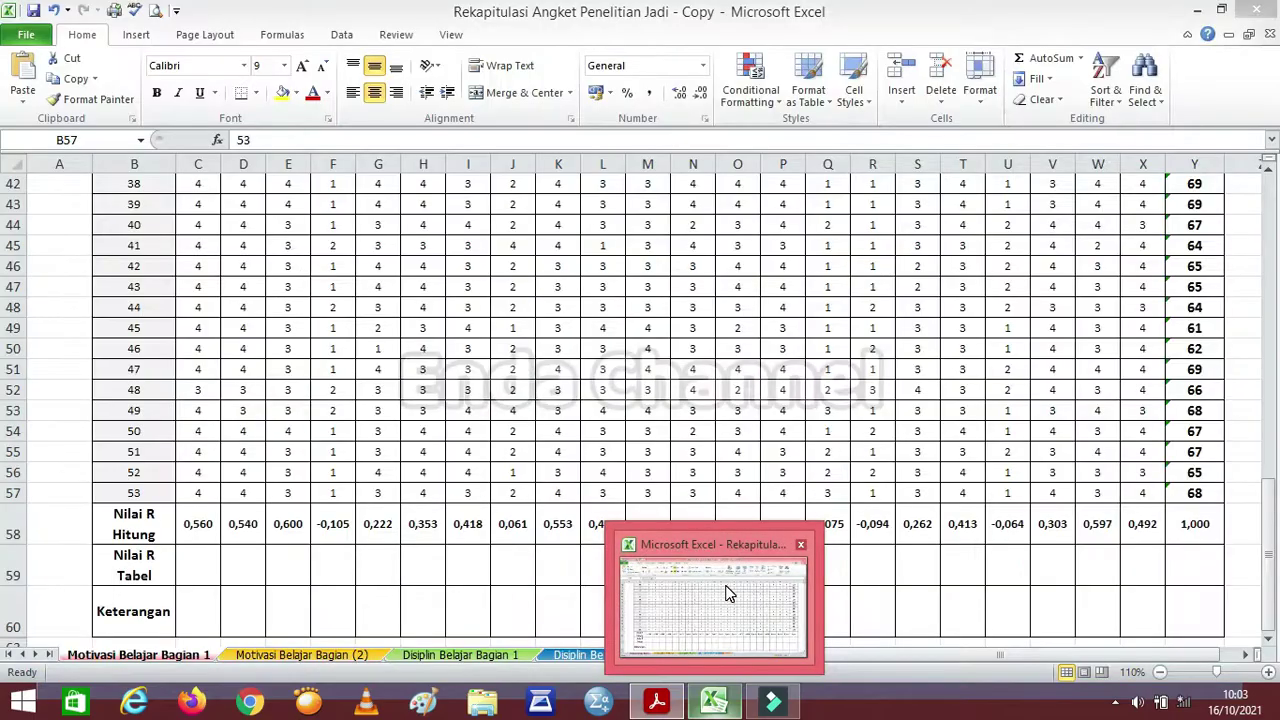
click(728, 594)
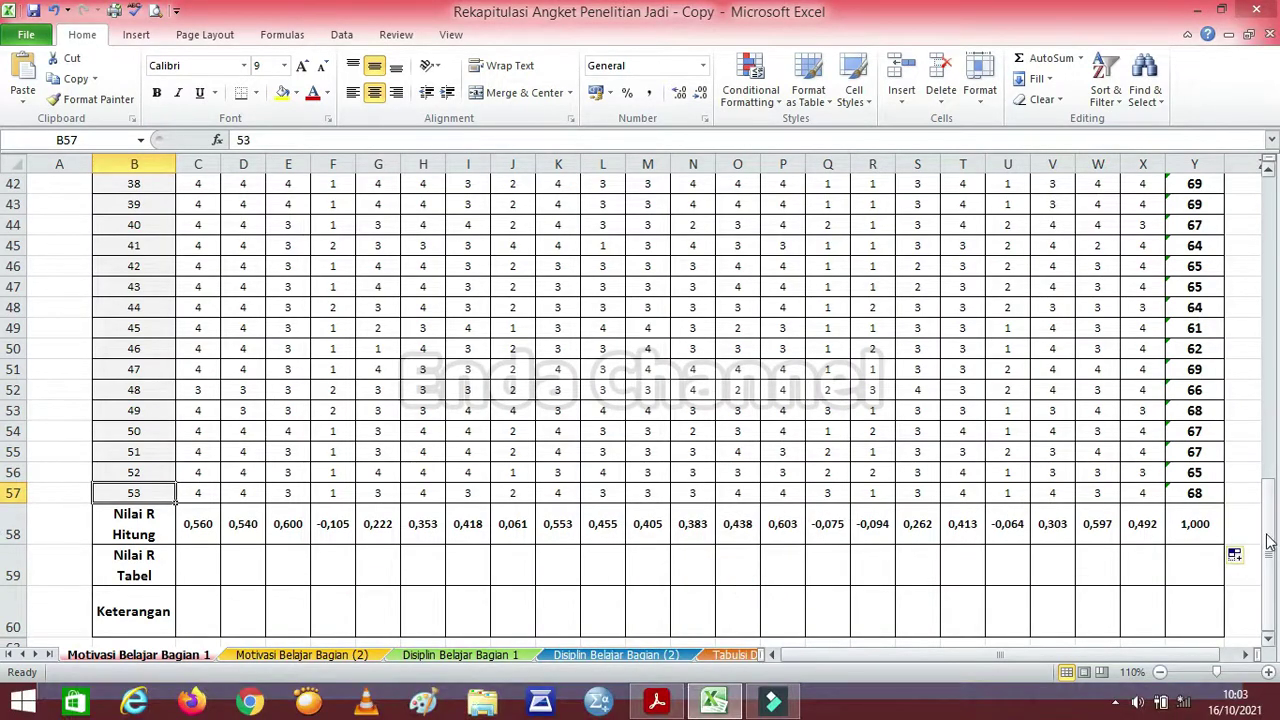
drag(1268, 548, 1272, 220)
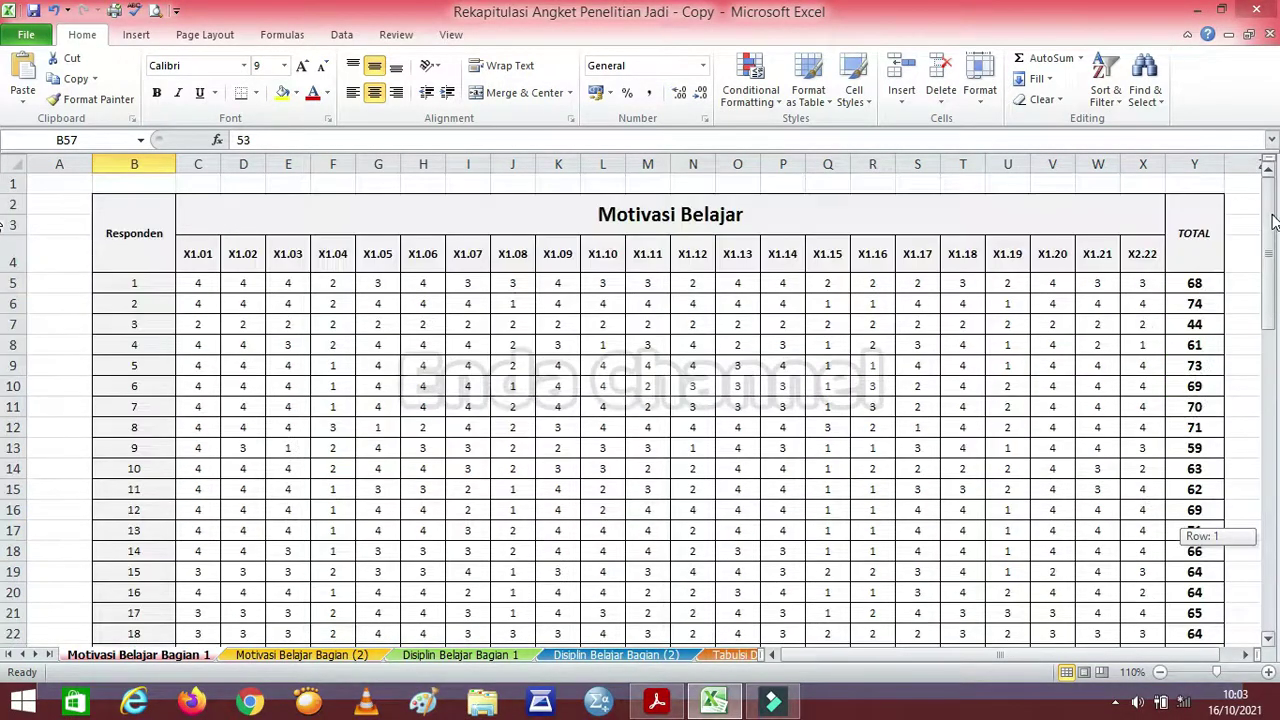
click(708, 216)
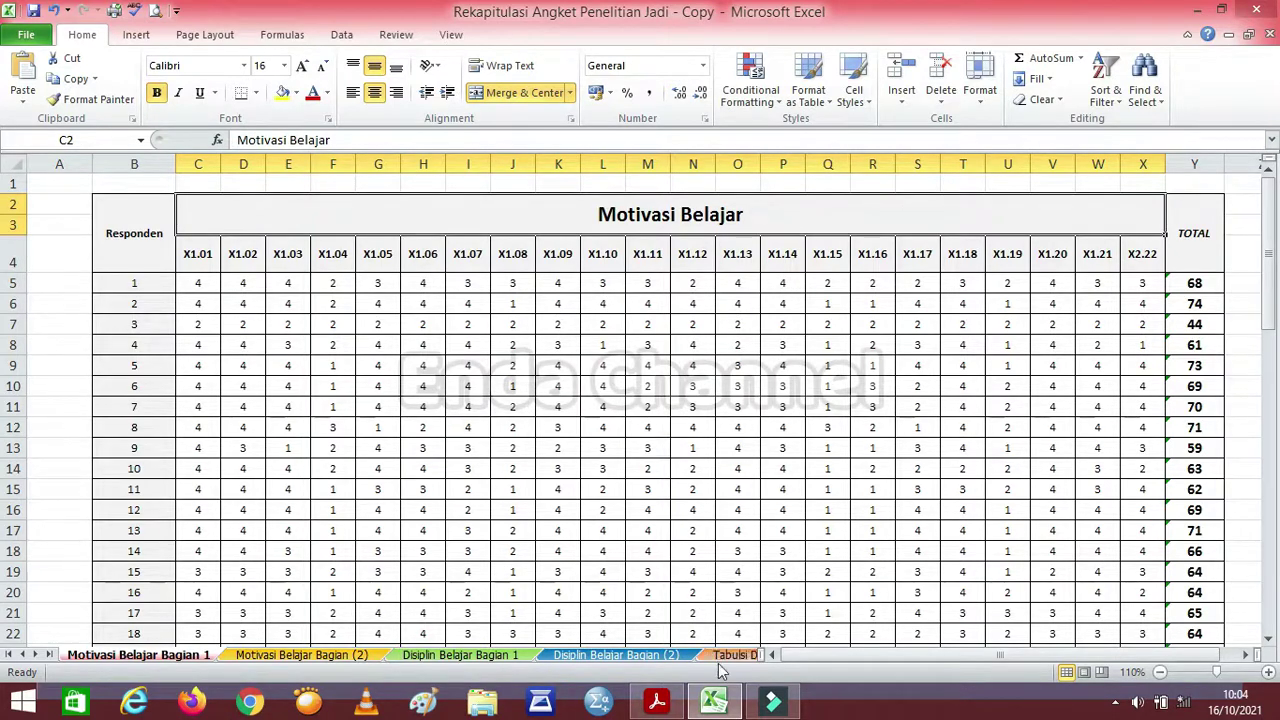
- Return to tabel-r.pdf in Adobe Acrobat Reader and re-examine the uji dua arah and uji satu arah significance headings
mouse_move(657, 702)
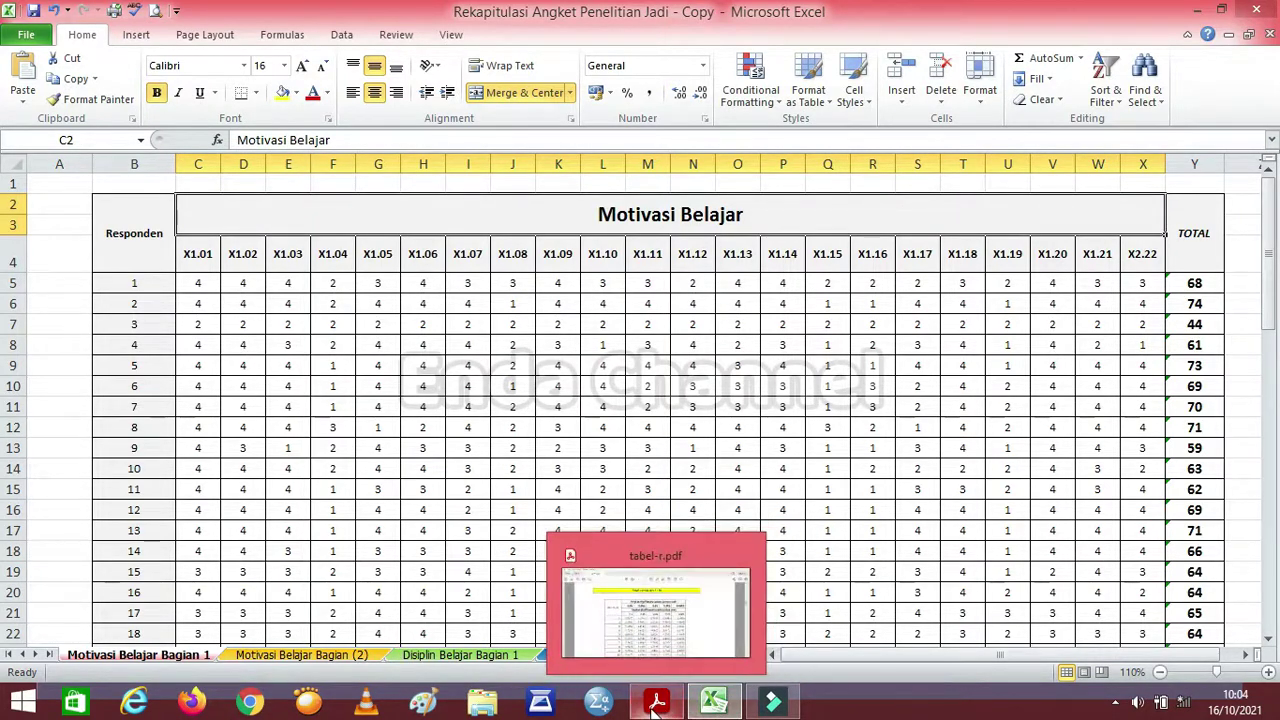
click(657, 640)
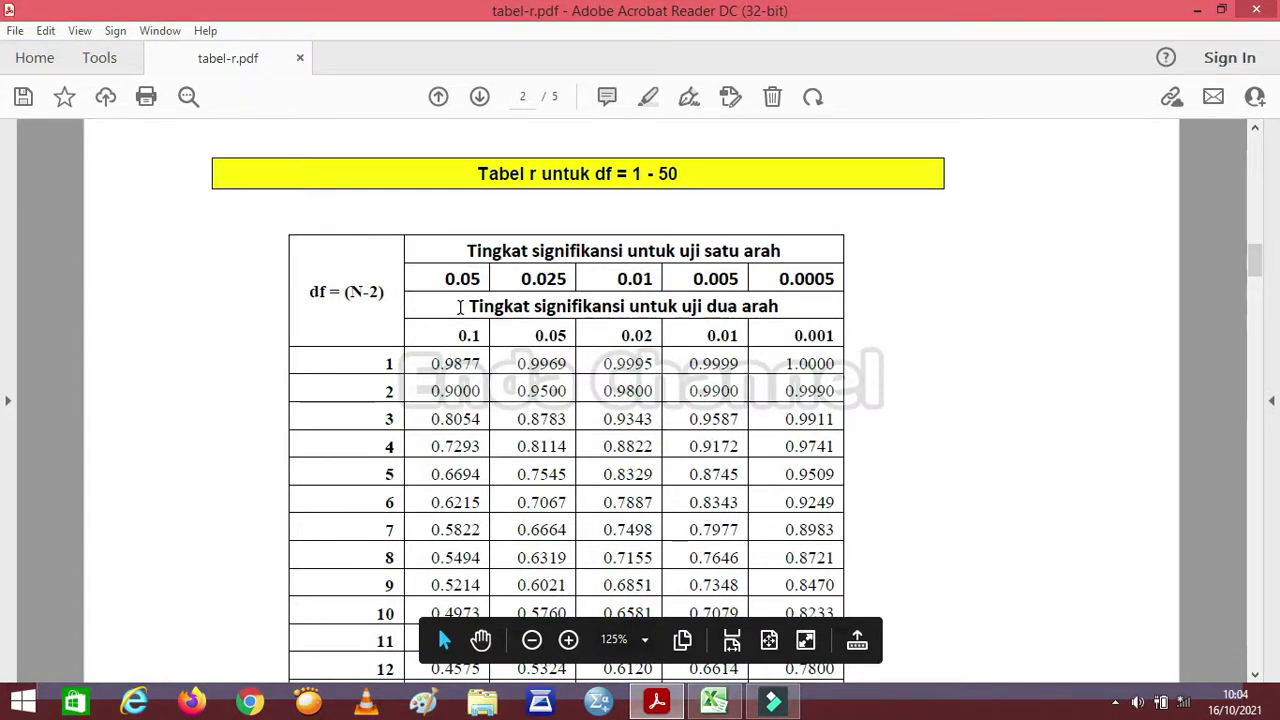
drag(460, 307, 760, 308)
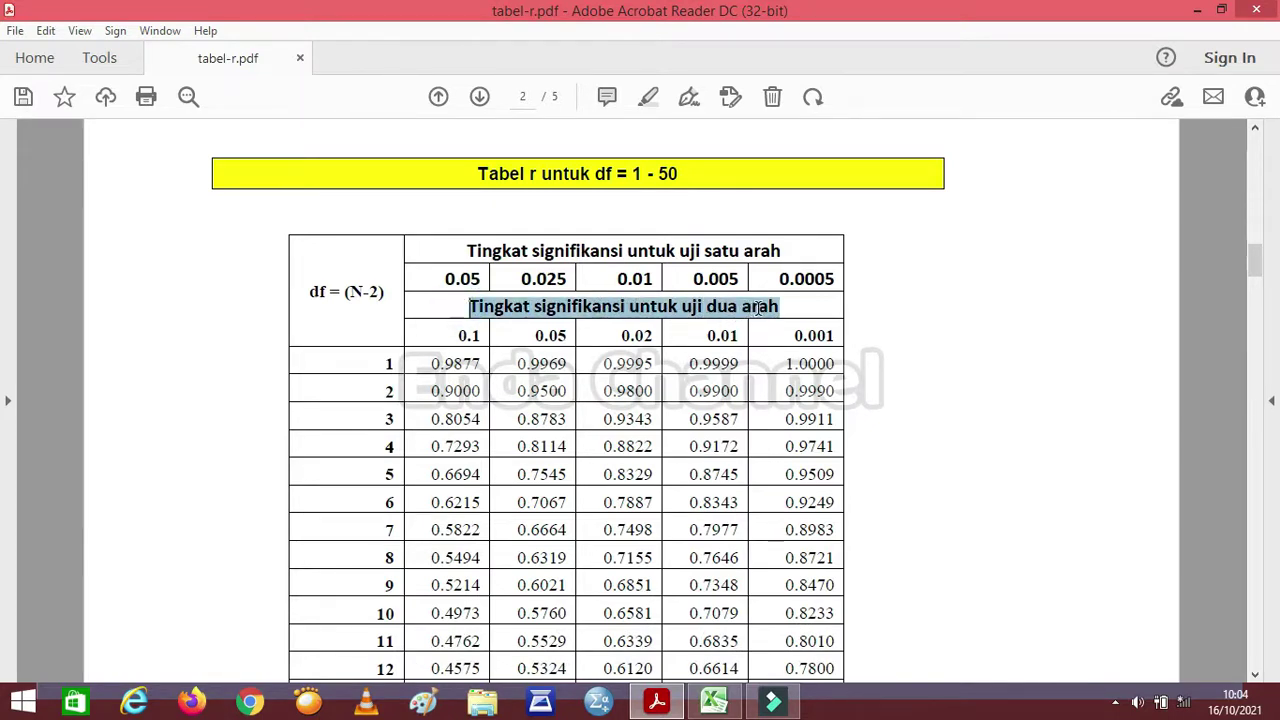
click(486, 323)
drag(463, 306, 793, 309)
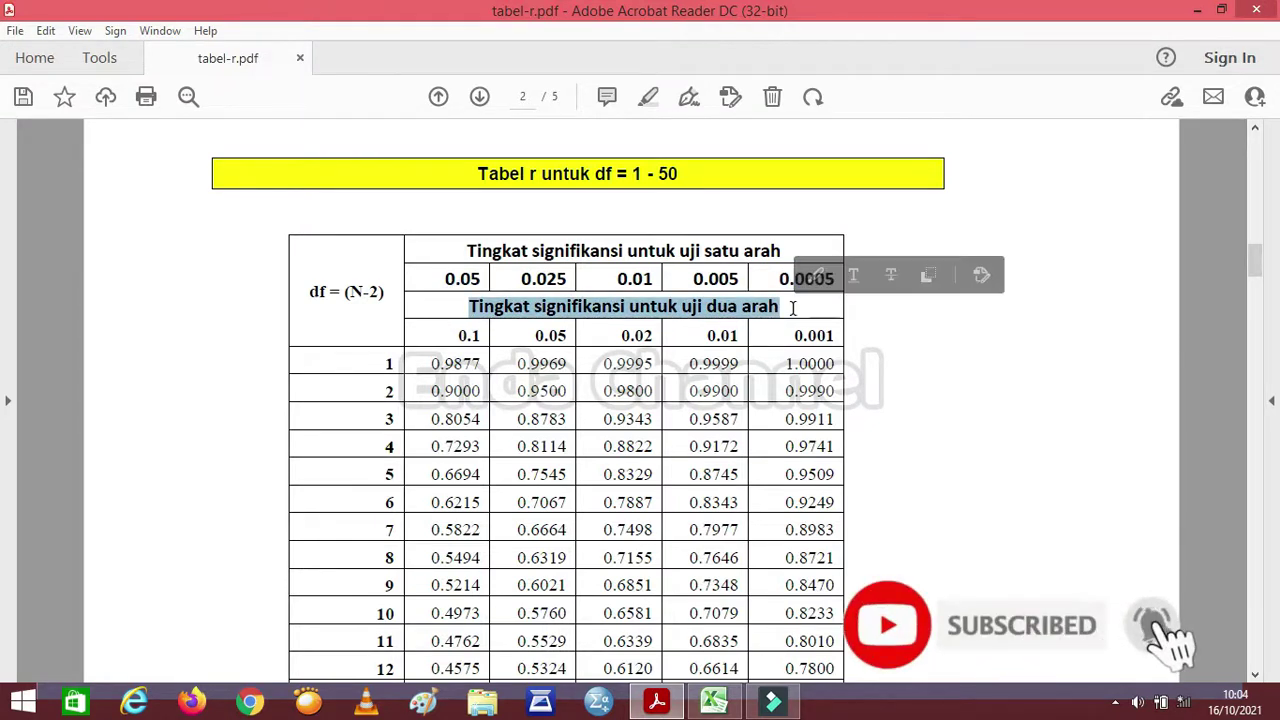
click(800, 316)
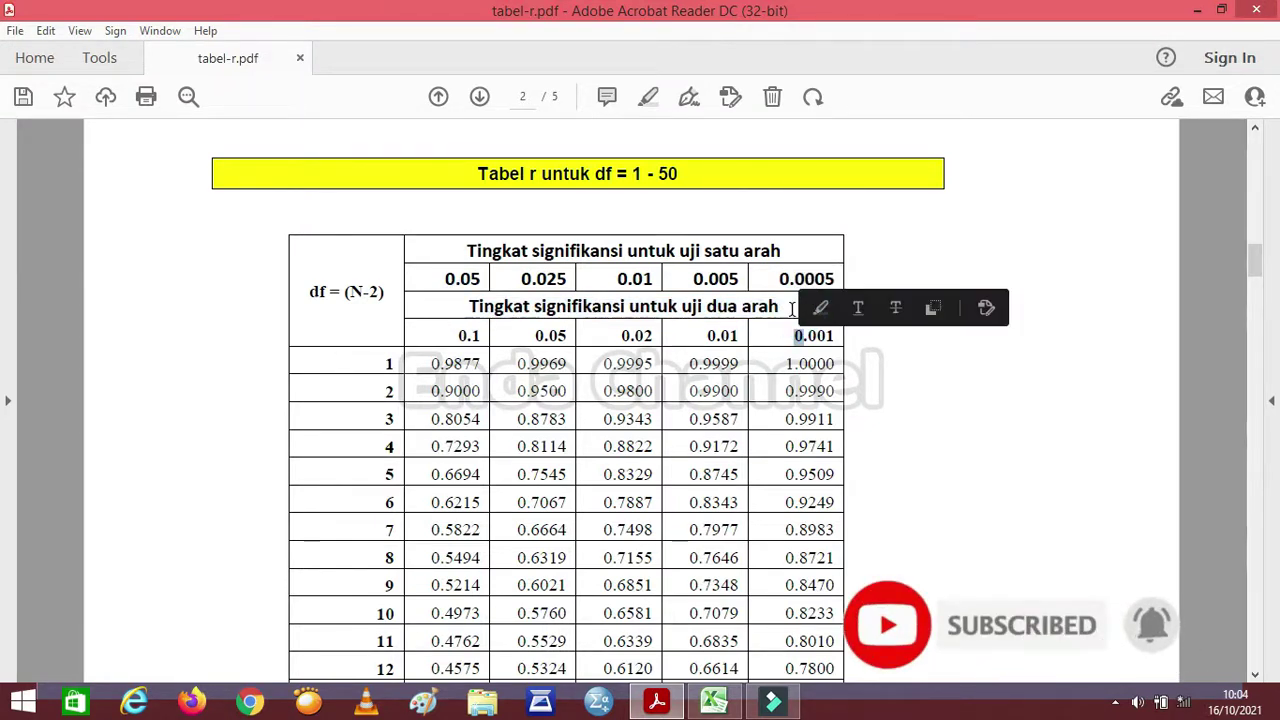
click(790, 310)
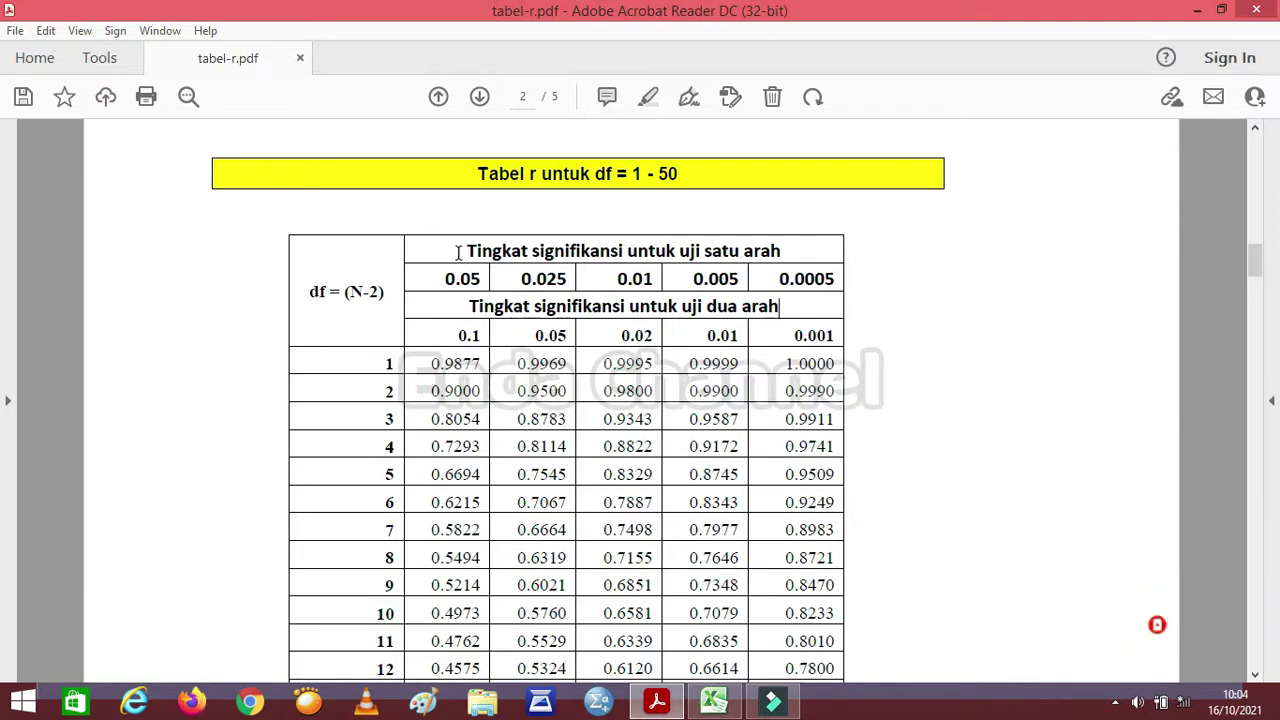
drag(455, 257, 760, 254)
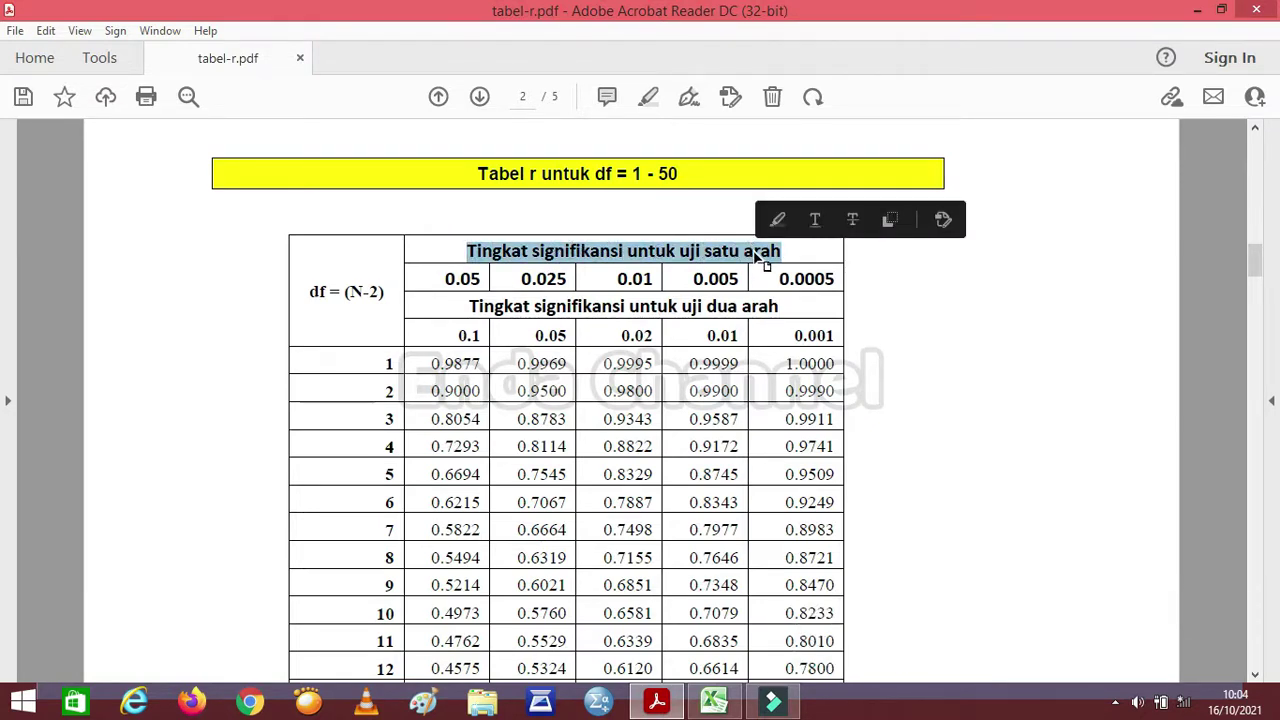
click(804, 252)
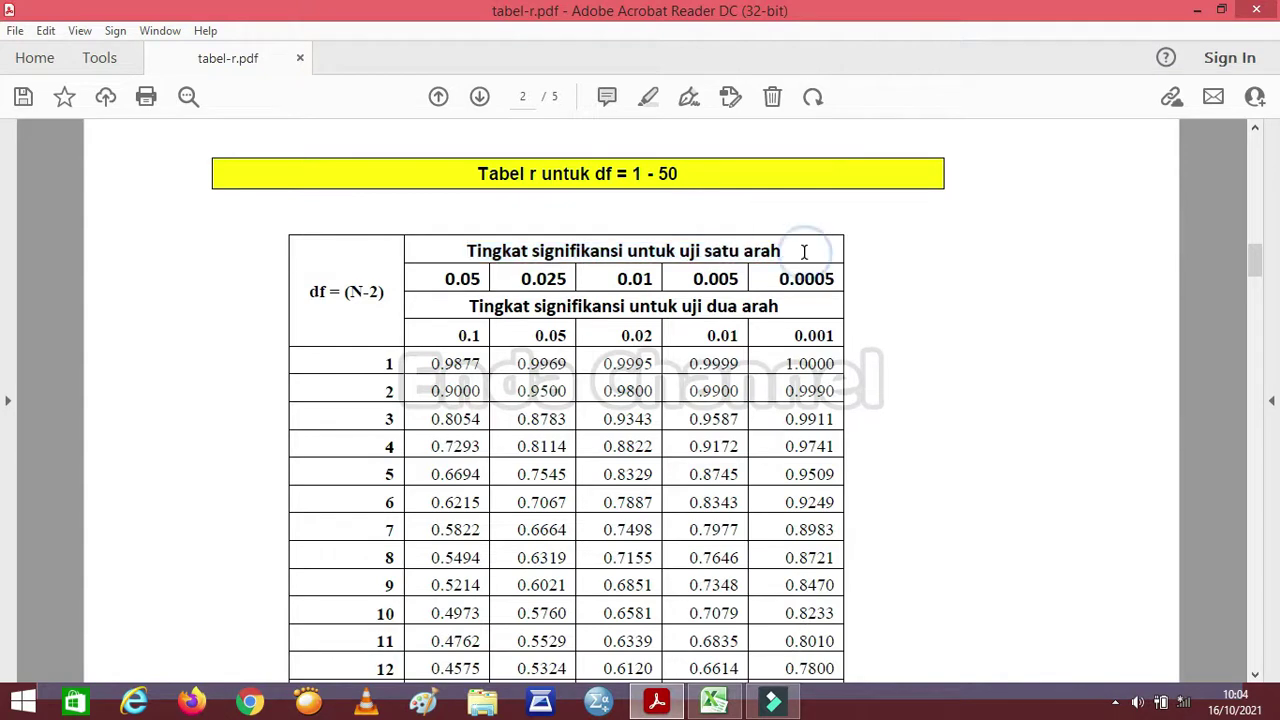
- Compare the uji satu arah heading with the uji dua arah heading and the significance levels under it
mouse_move(806, 252)
mouse_down()
mouse_move(457, 250)
mouse_move(788, 250)
mouse_up()
click(801, 250)
click(824, 312)
mouse_move(795, 309)
mouse_down()
mouse_move(470, 309)
mouse_move(790, 309)
mouse_up()
click(458, 305)
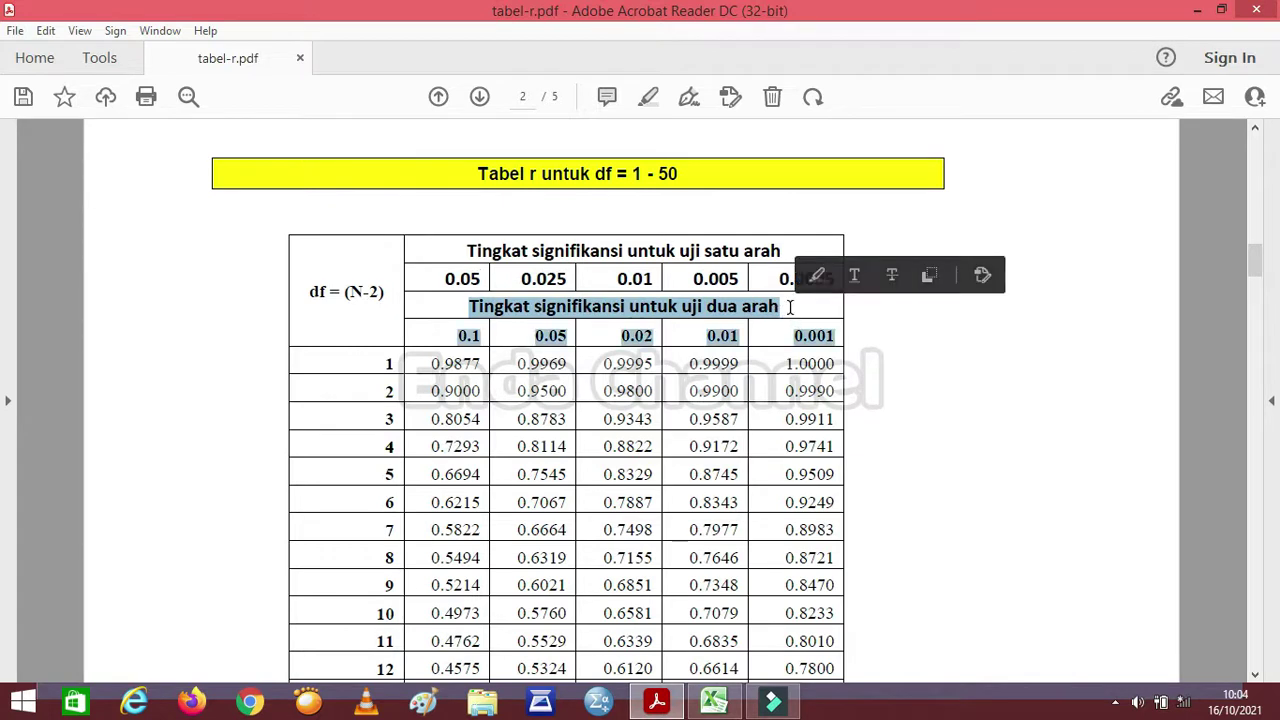
click(790, 307)
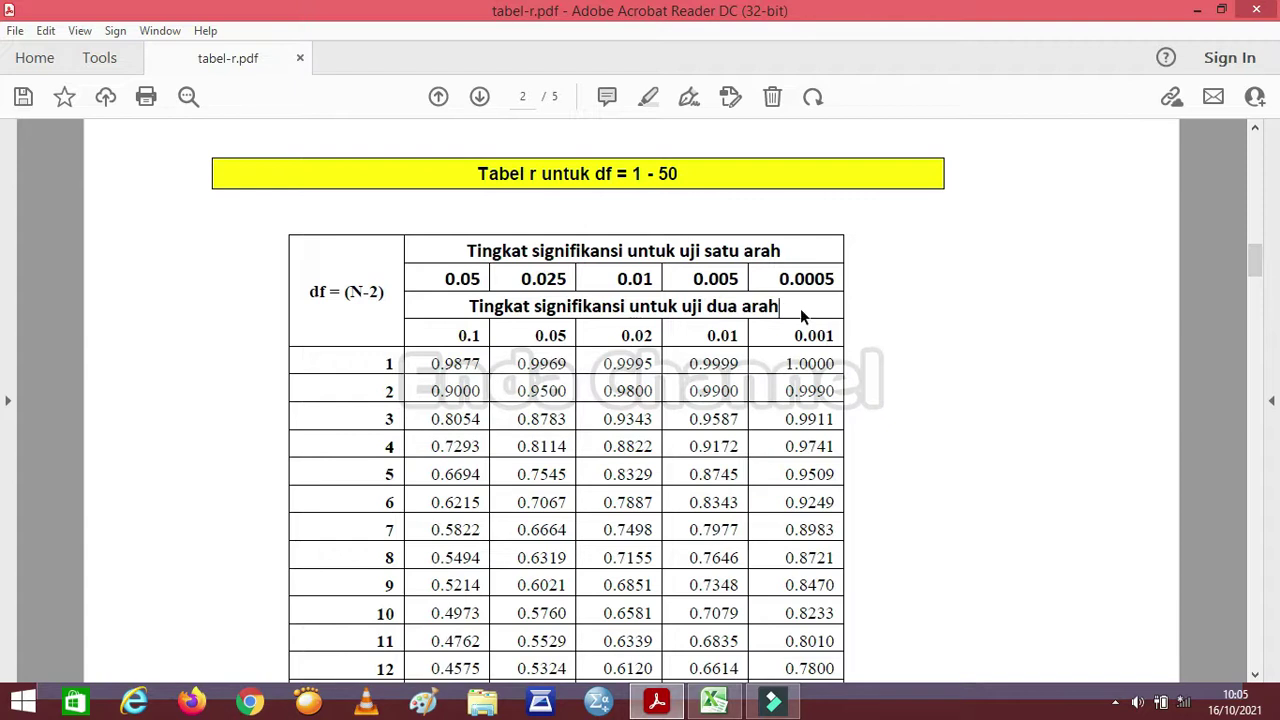
- Examine the 0.05 level under the uji dua arah heading together with the df = (N-2) heading
drag(782, 308, 493, 313)
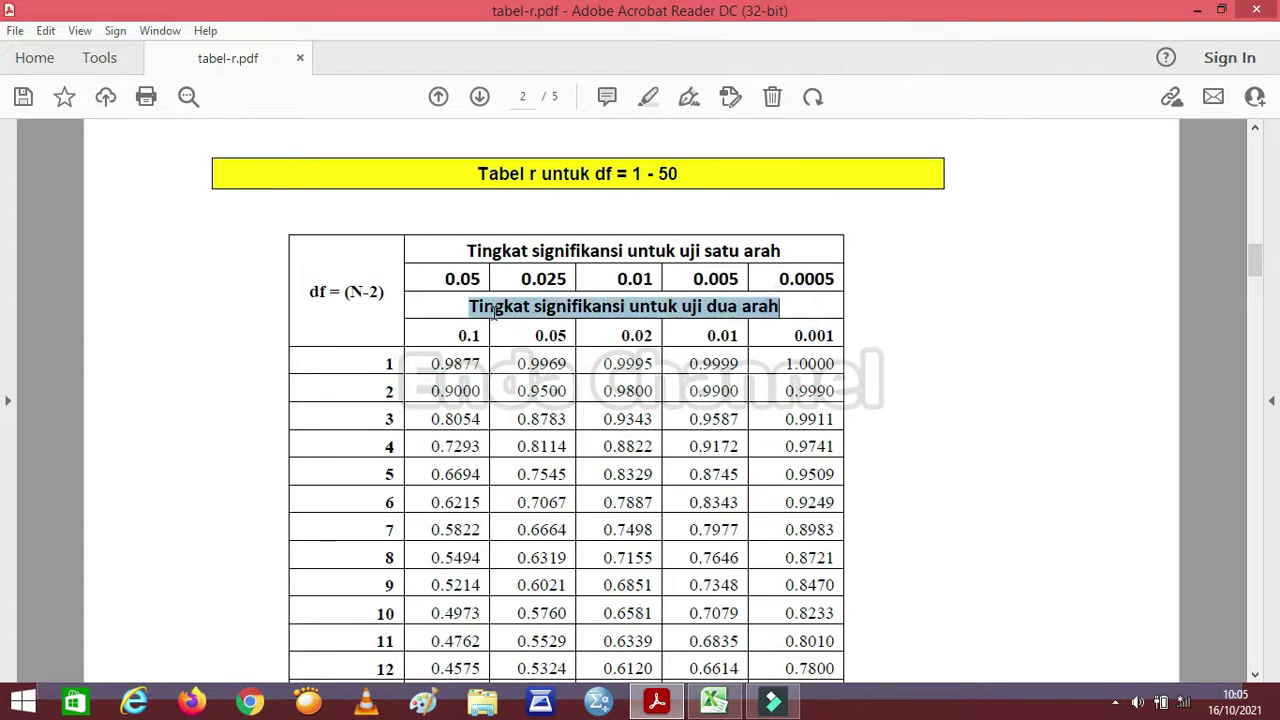
click(460, 308)
click(460, 308)
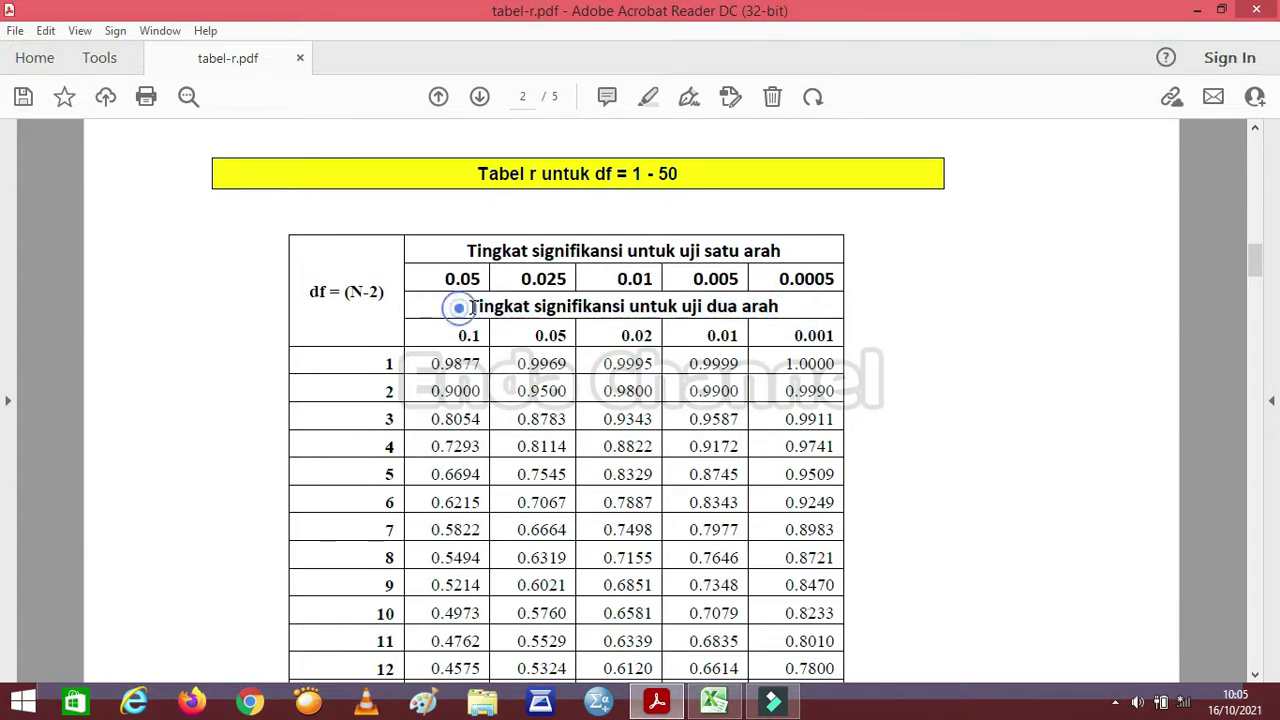
drag(463, 307, 765, 306)
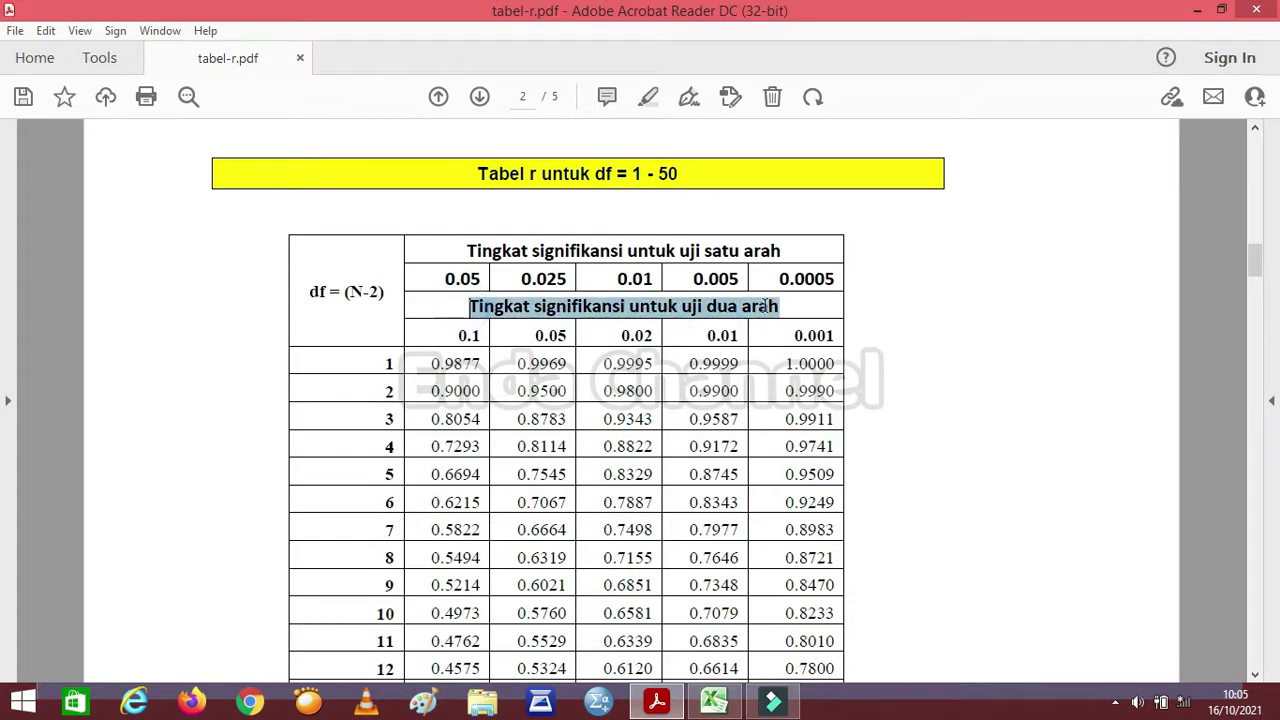
drag(533, 336, 566, 337)
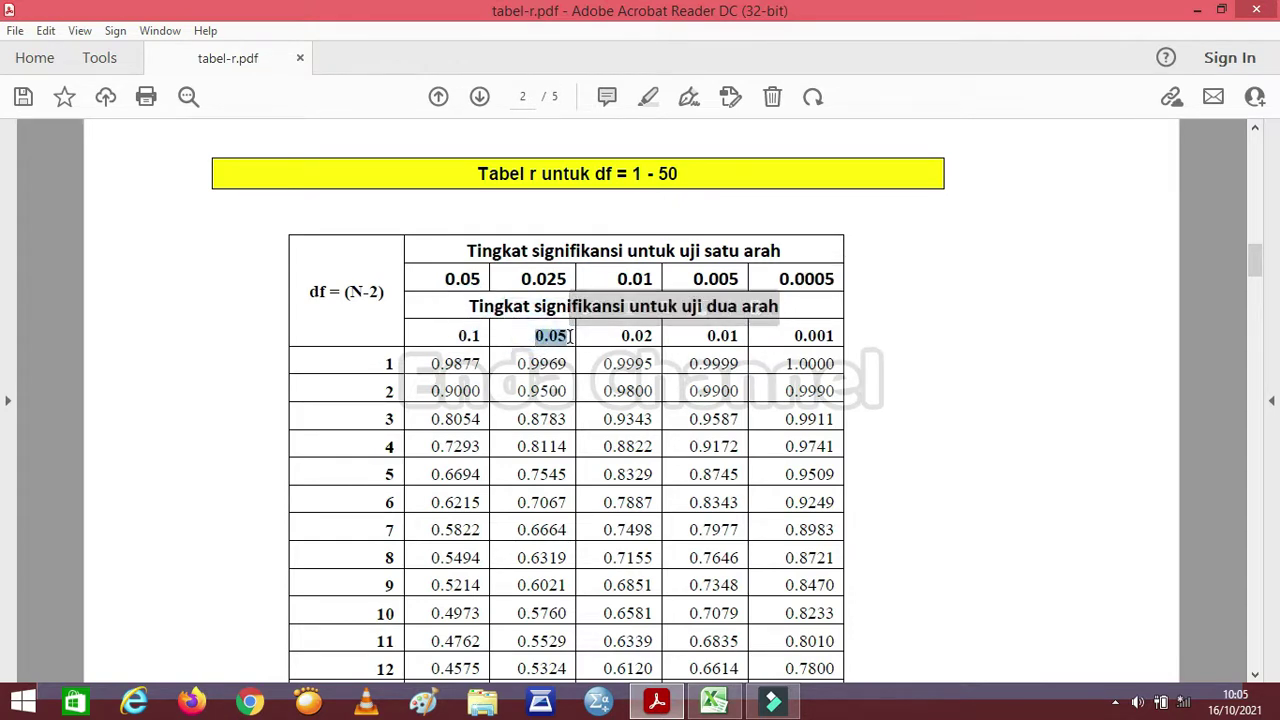
drag(538, 336, 570, 336)
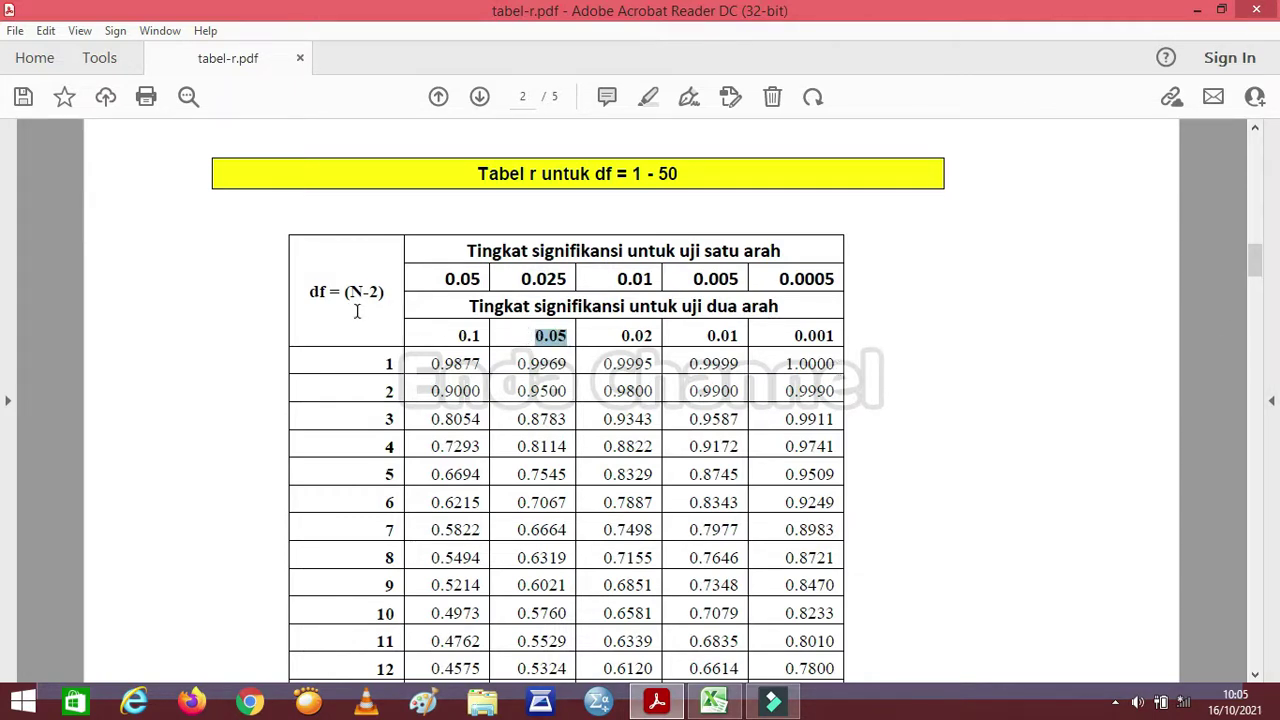
drag(309, 292, 395, 292)
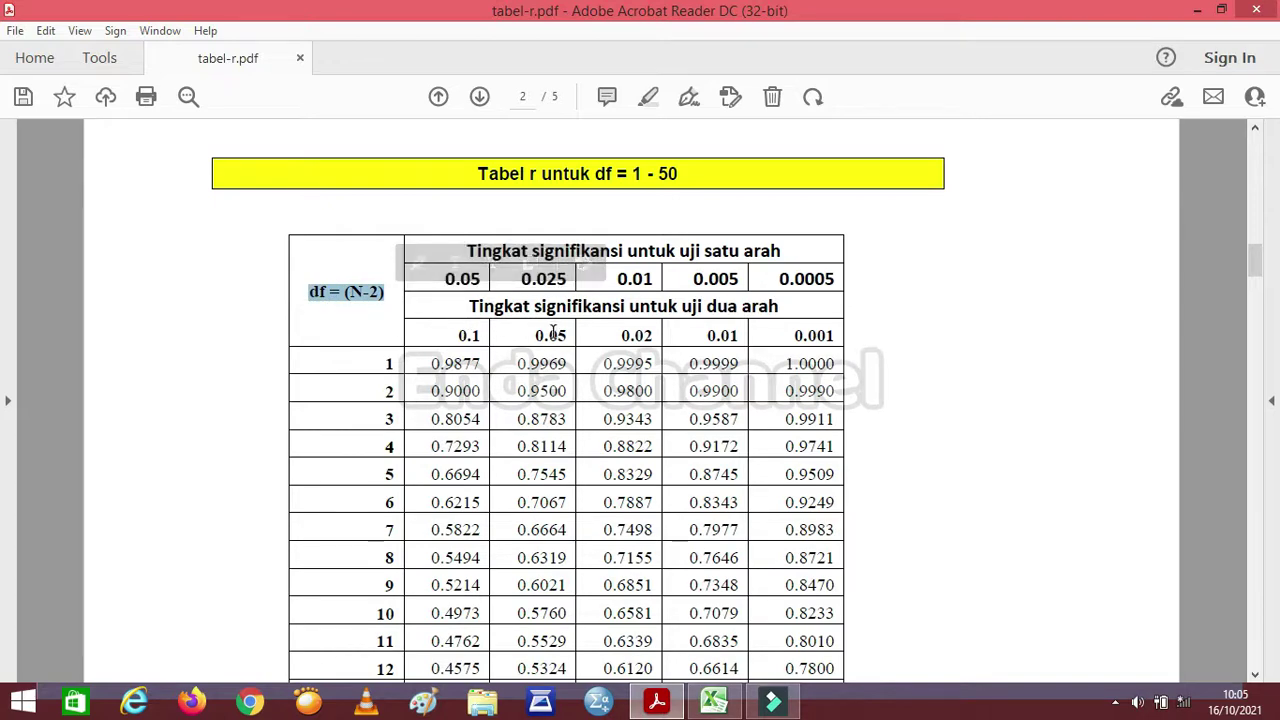
drag(533, 335, 568, 337)
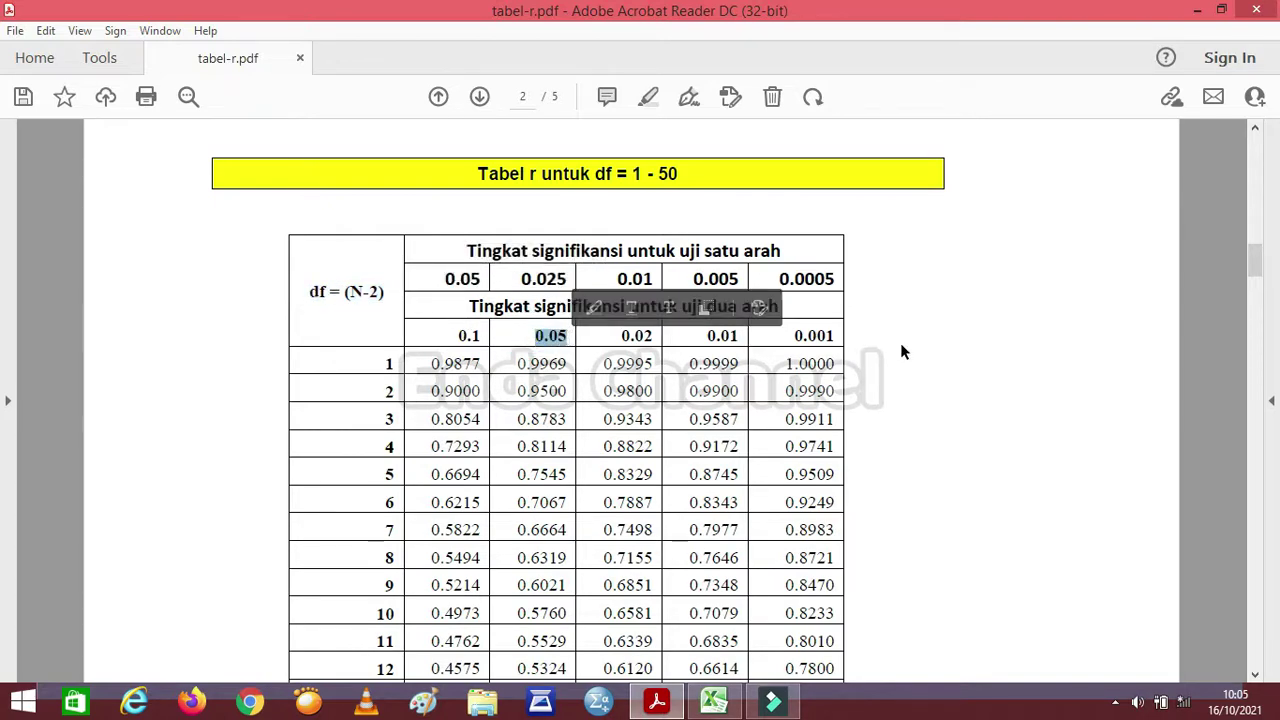
- Go to the r table for df = 51 - 100 and locate the df 51 row
drag(1256, 278, 1255, 377)
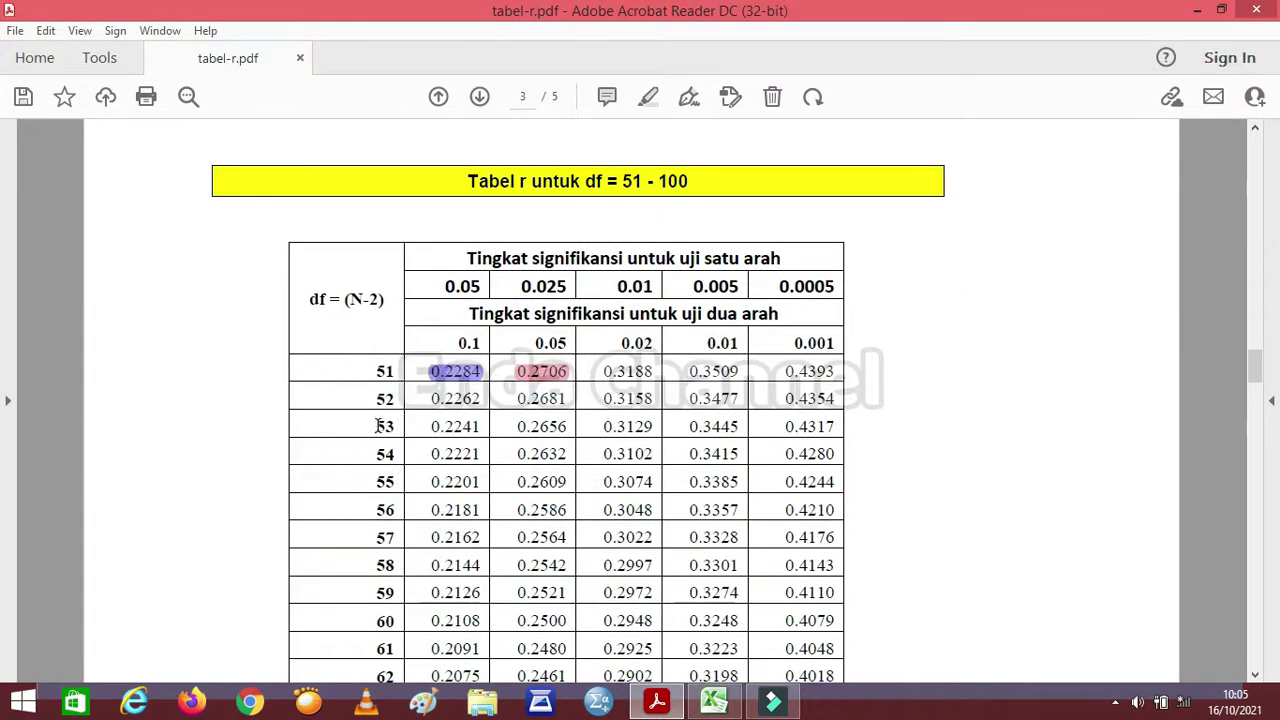
drag(516, 428, 548, 428)
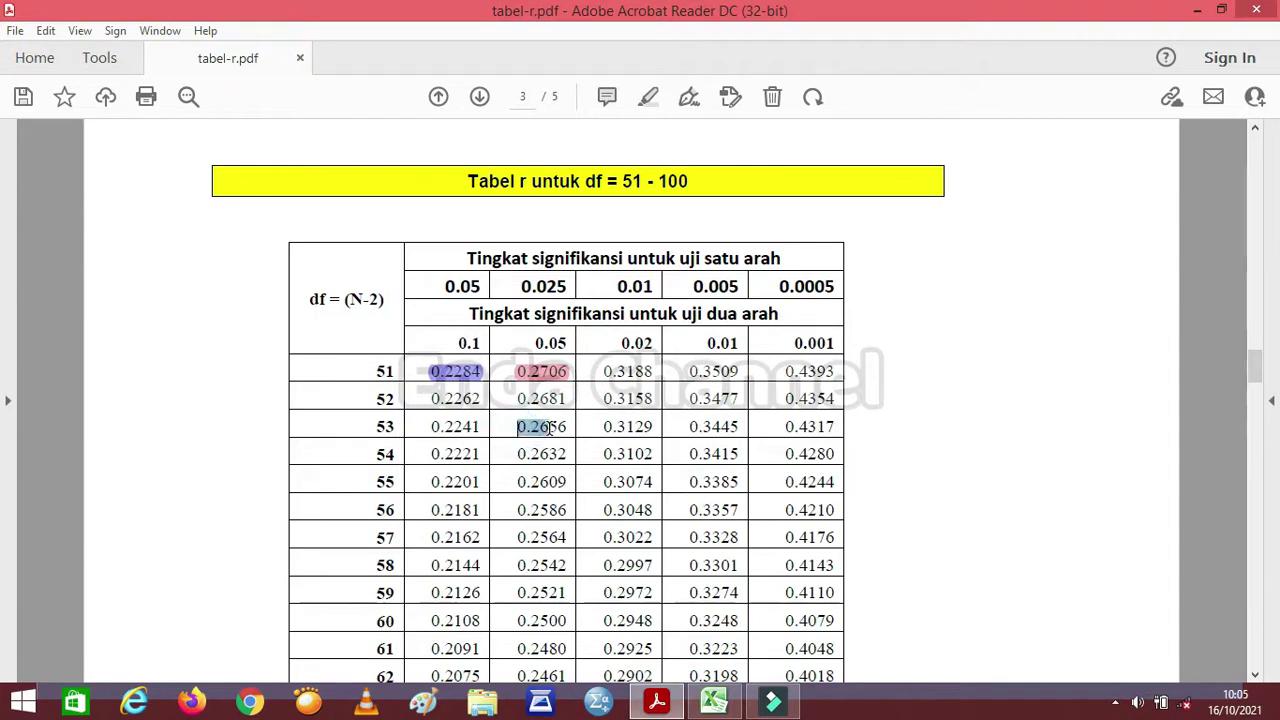
click(376, 428)
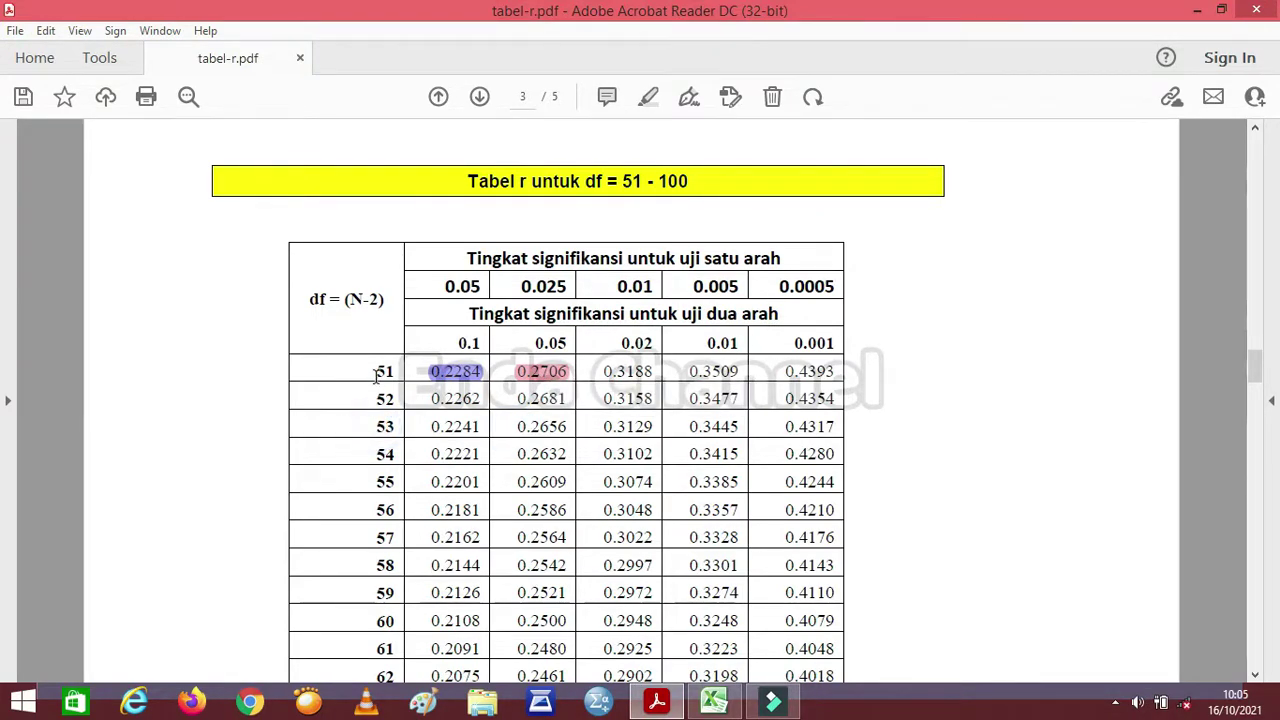
drag(376, 374, 402, 373)
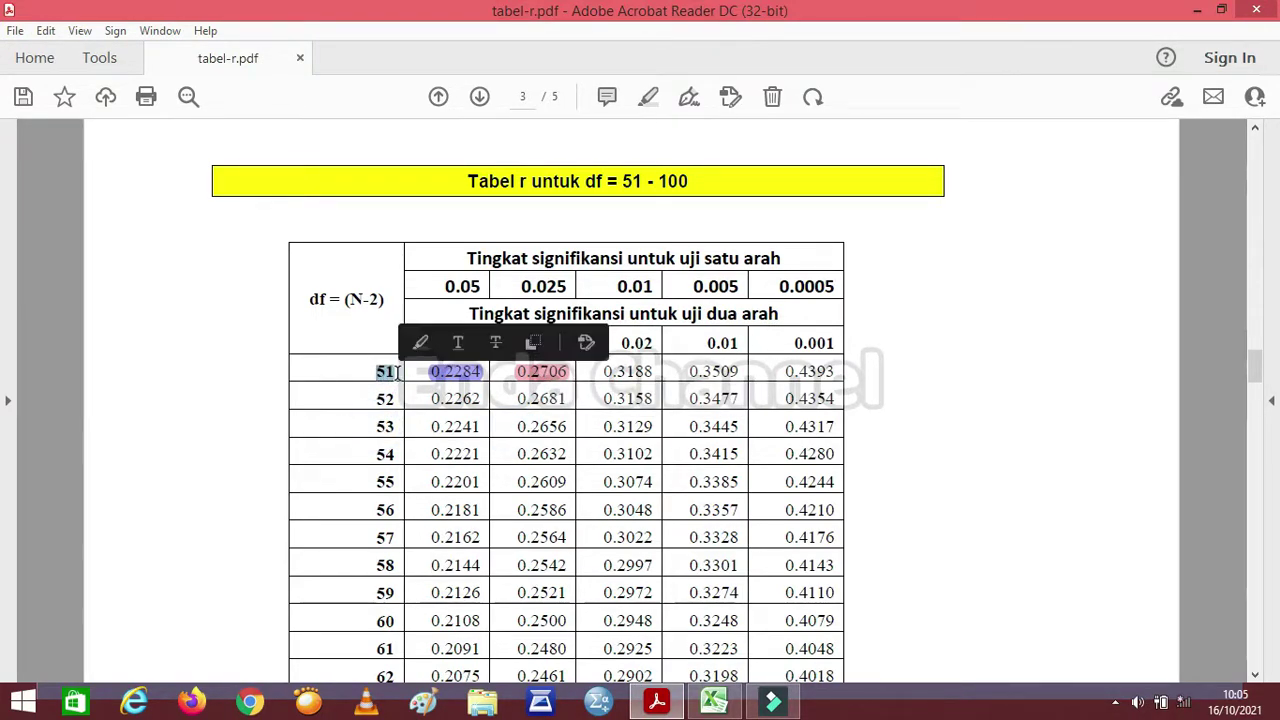
click(513, 378)
click(654, 366)
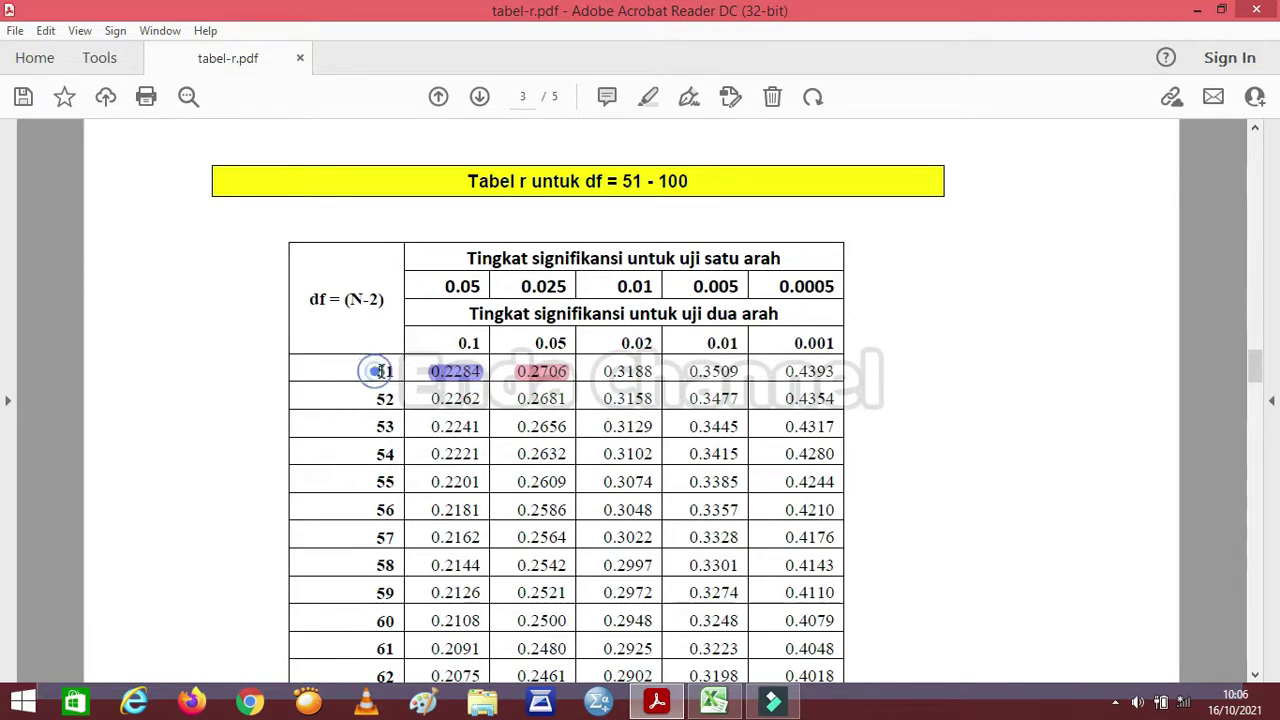
drag(373, 371, 396, 372)
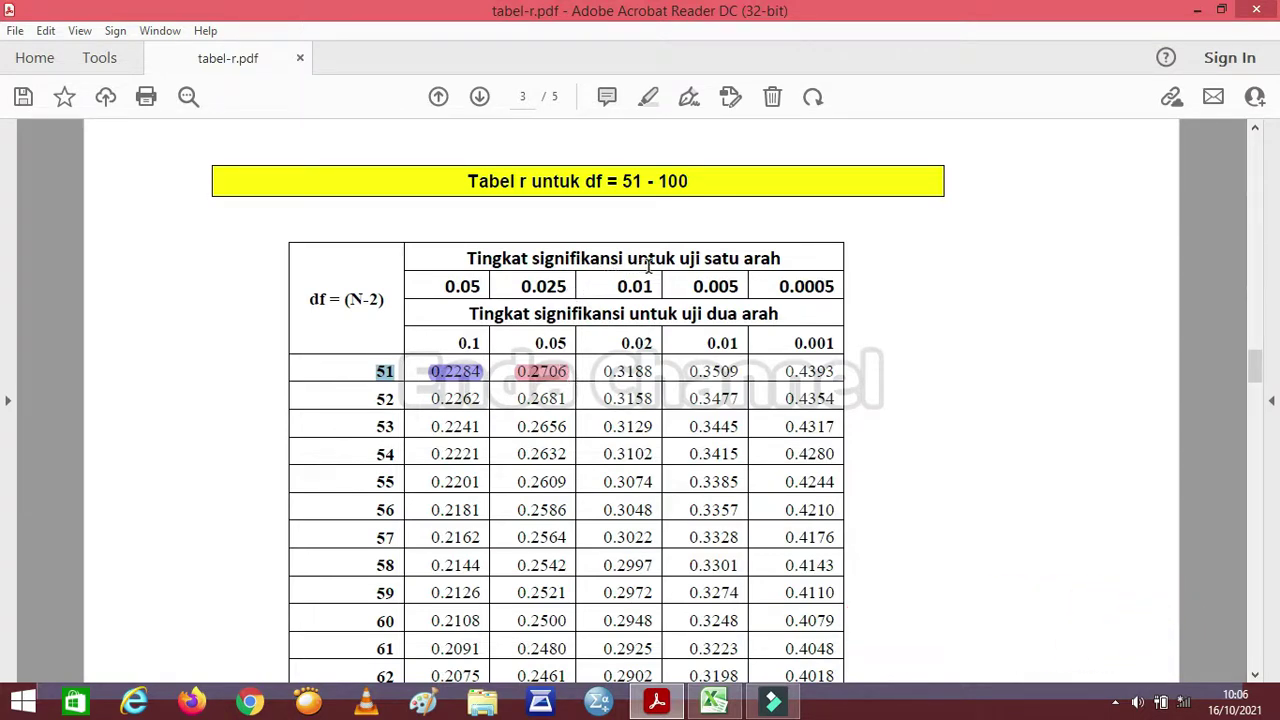
- Compare the df 51 values at the 0.05 significance level for the one-way and two-way tests
drag(476, 287, 446, 287)
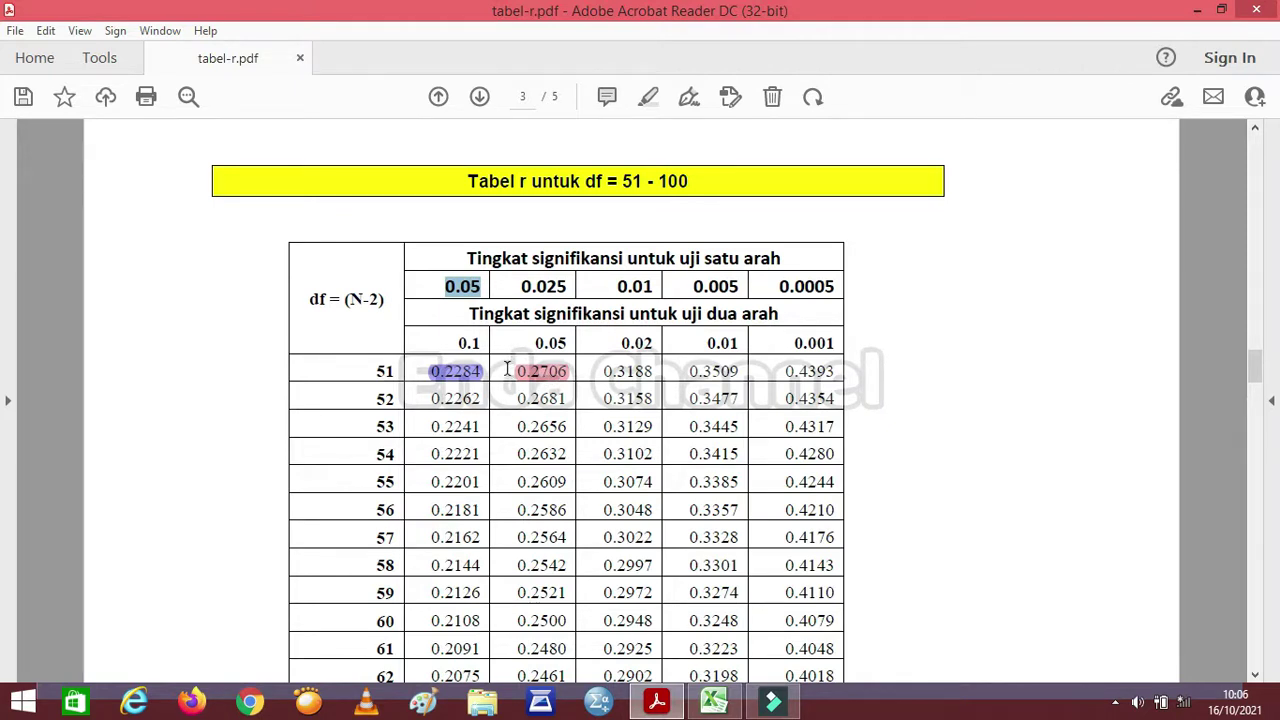
drag(498, 372, 575, 374)
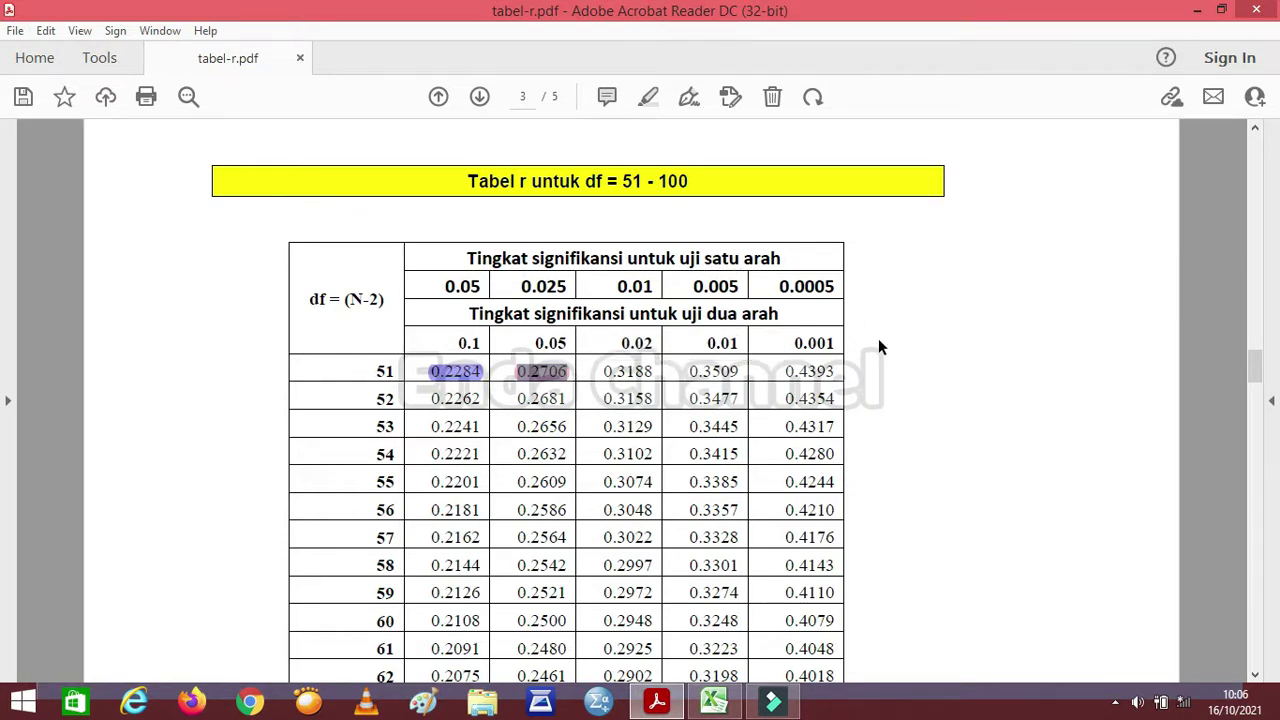
click(558, 377)
click(470, 314)
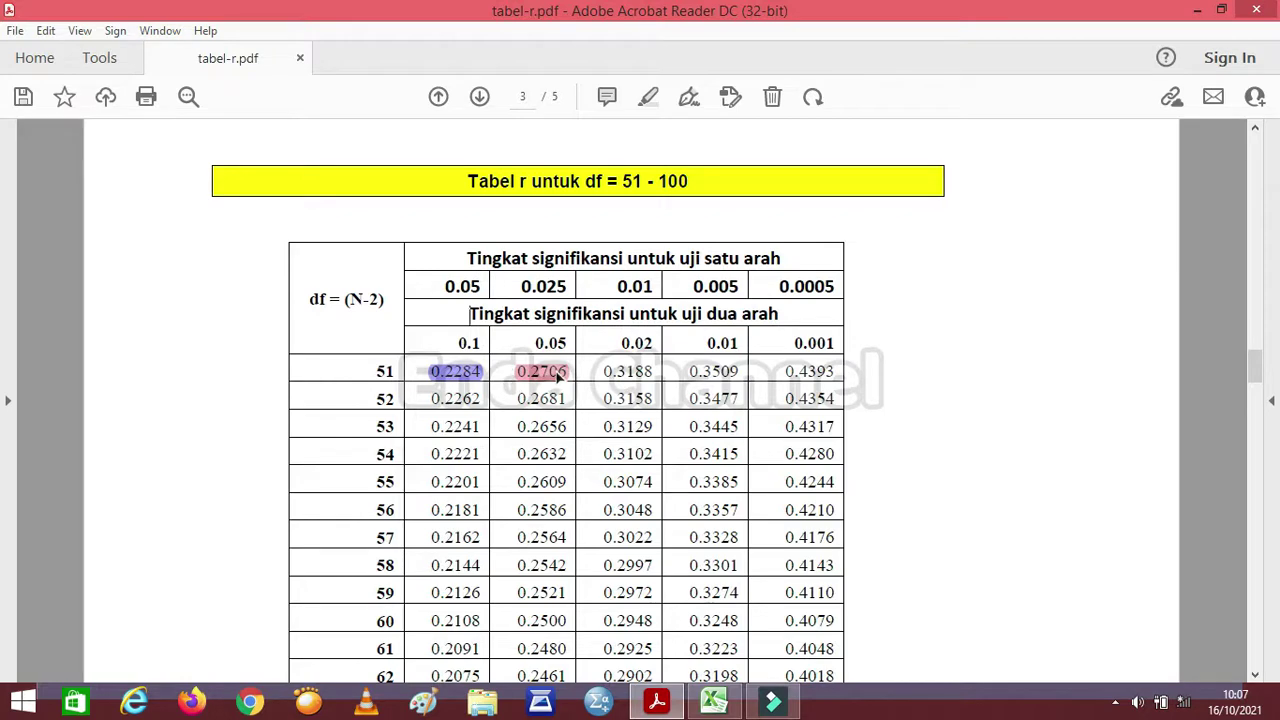
- Switch to the Excel workbook and enter 0,2706 as the Nilai R Tabel for item X1.01 in C59
click(714, 707)
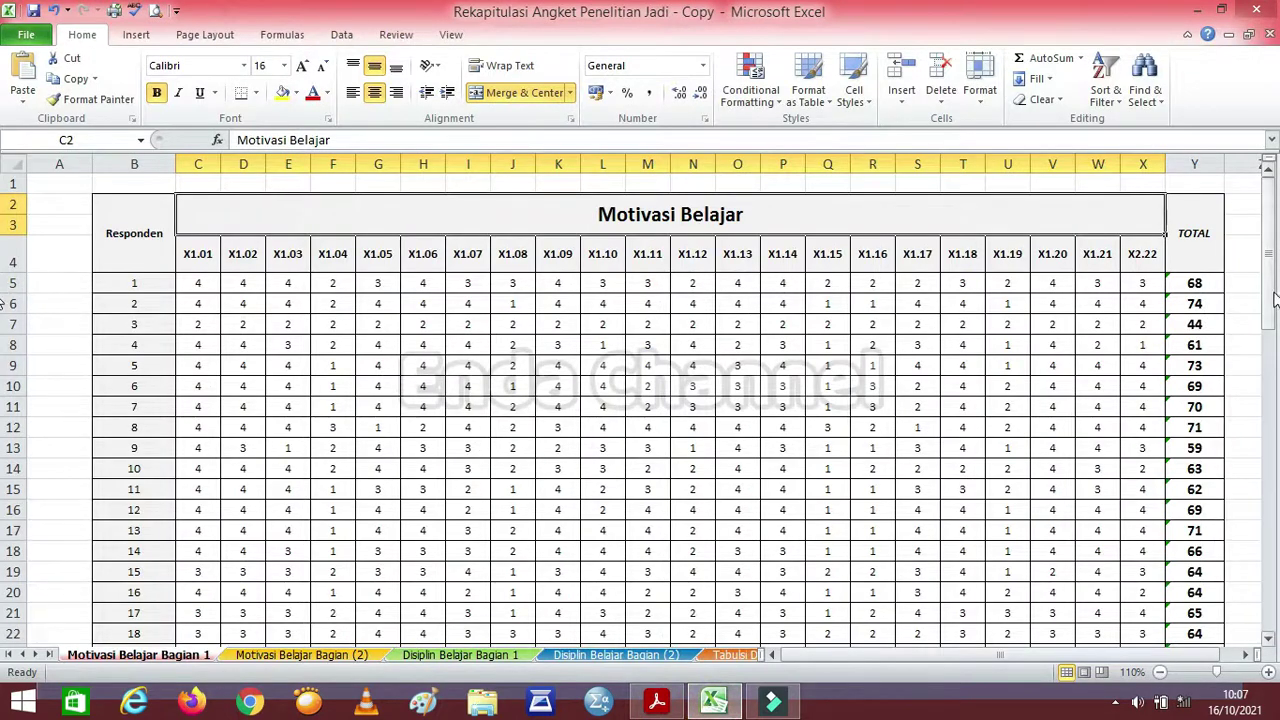
drag(1268, 300, 1272, 605)
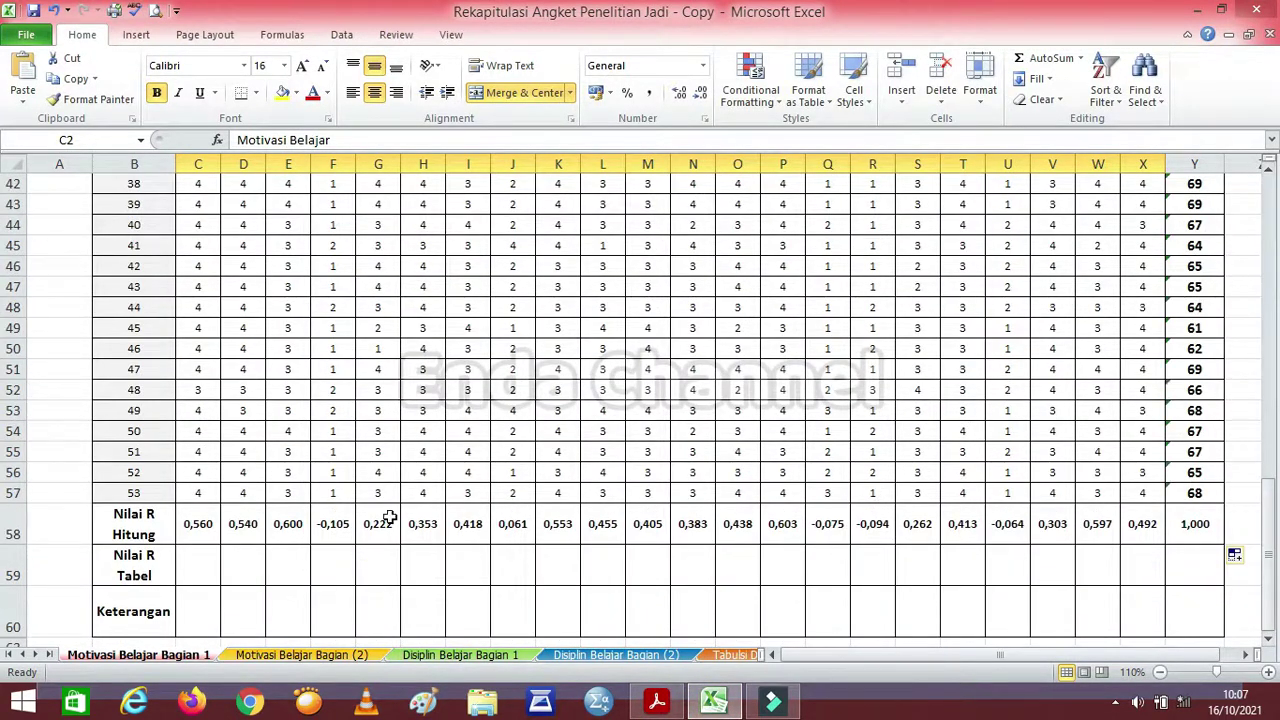
click(195, 565)
text(0)
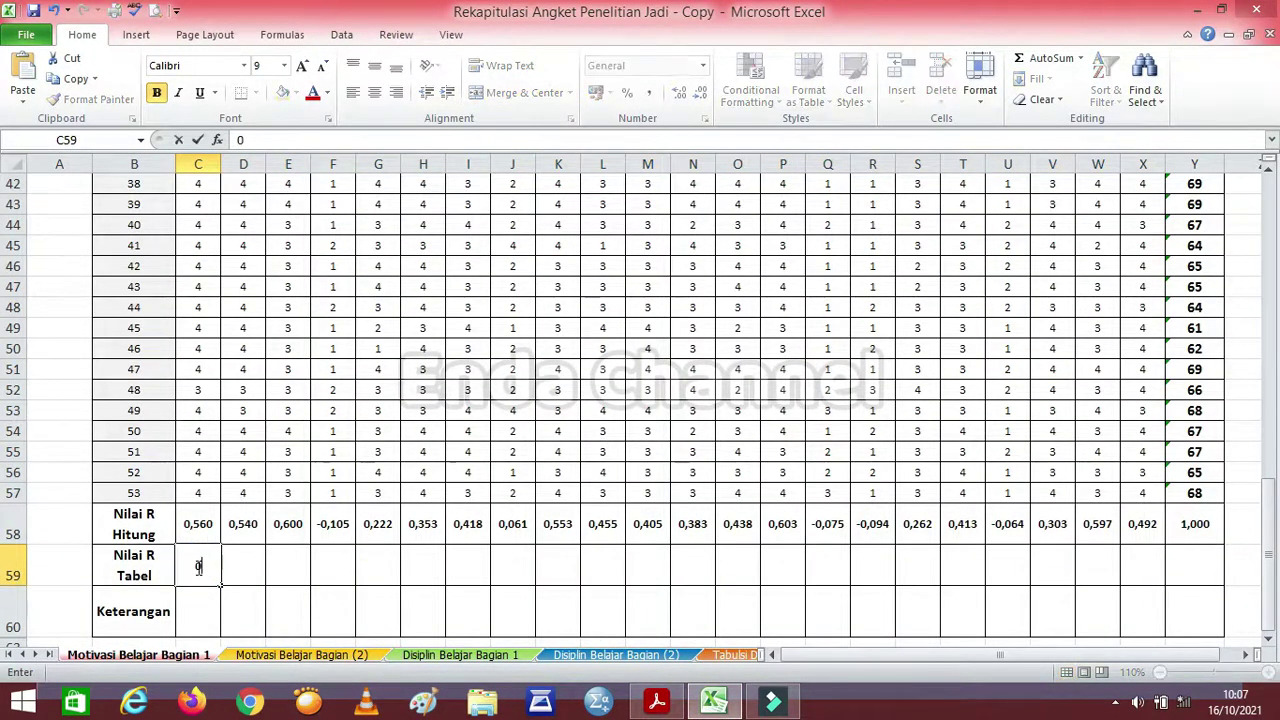
text(,2706)
key(Return)
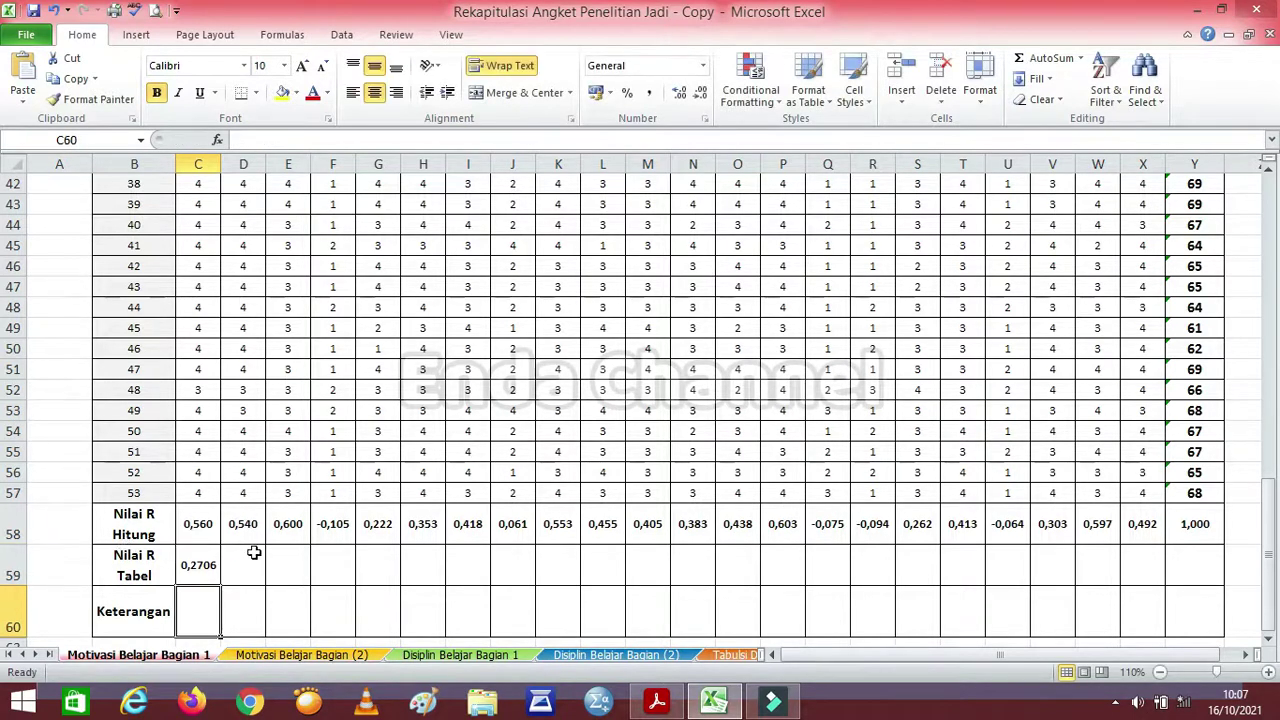
- Fill the Nilai R Tabel value from C59 across all item columns up to X59
click(186, 565)
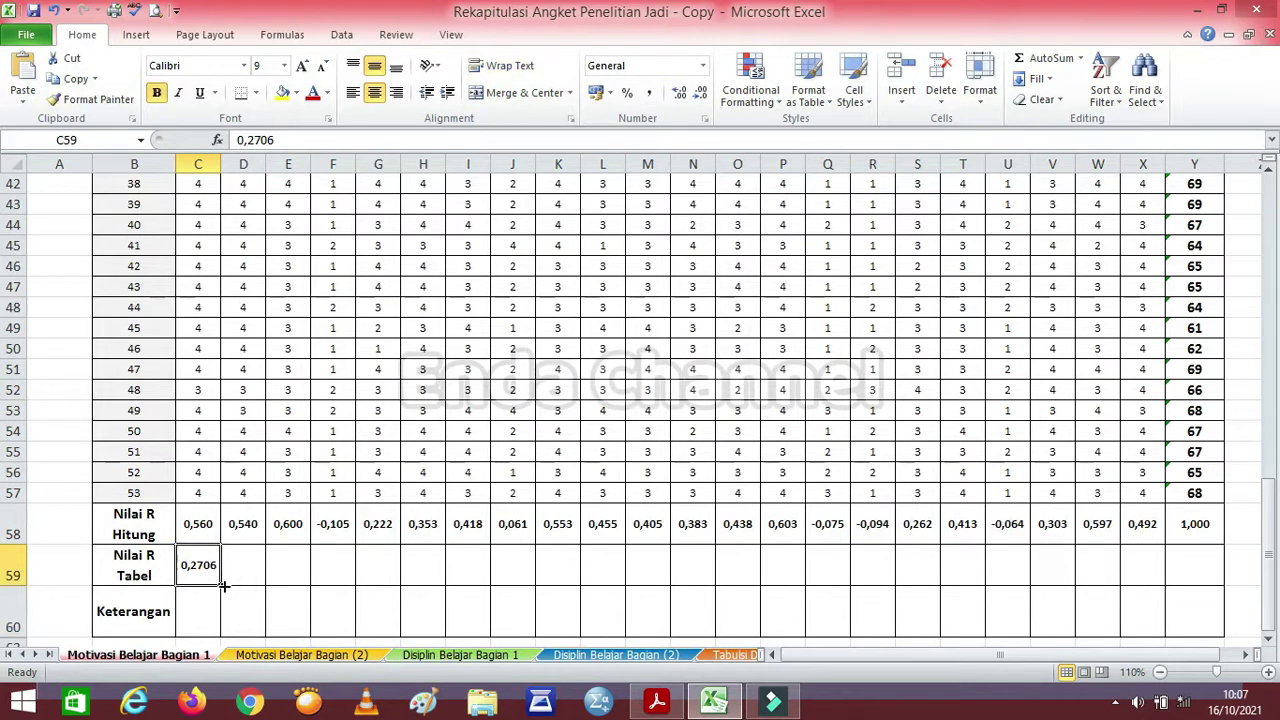
drag(224, 587, 1148, 580)
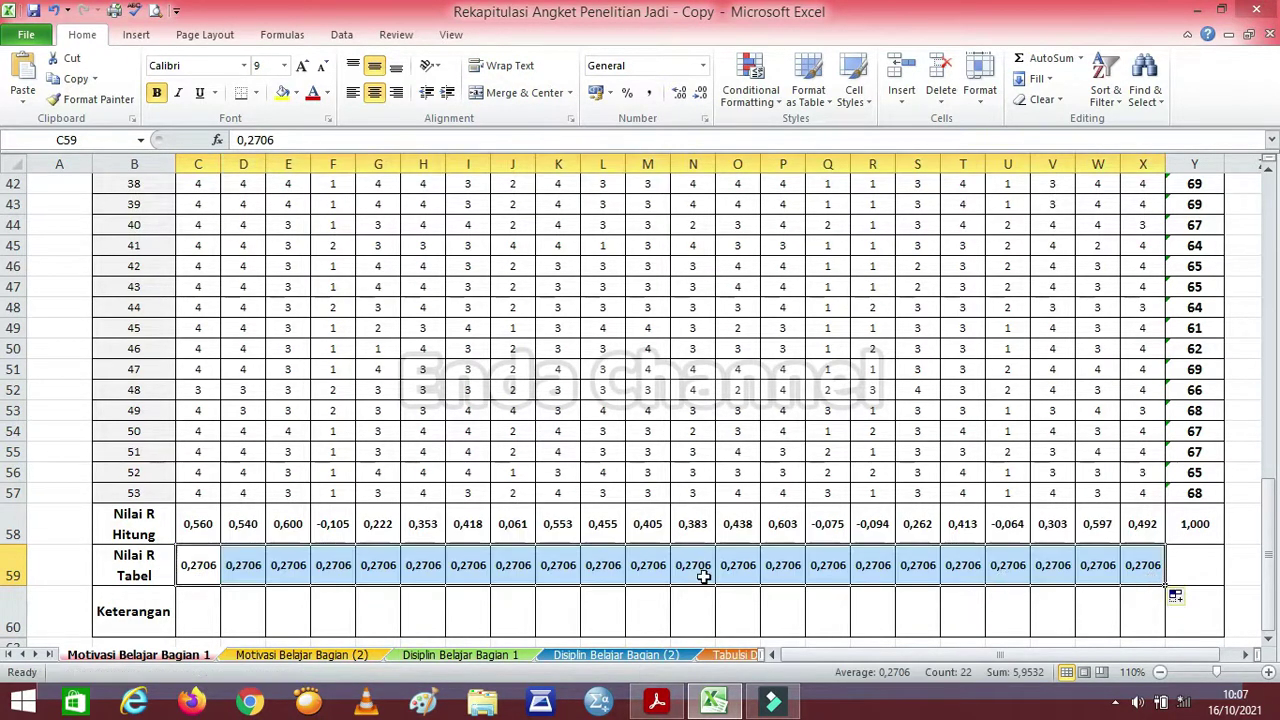
click(203, 565)
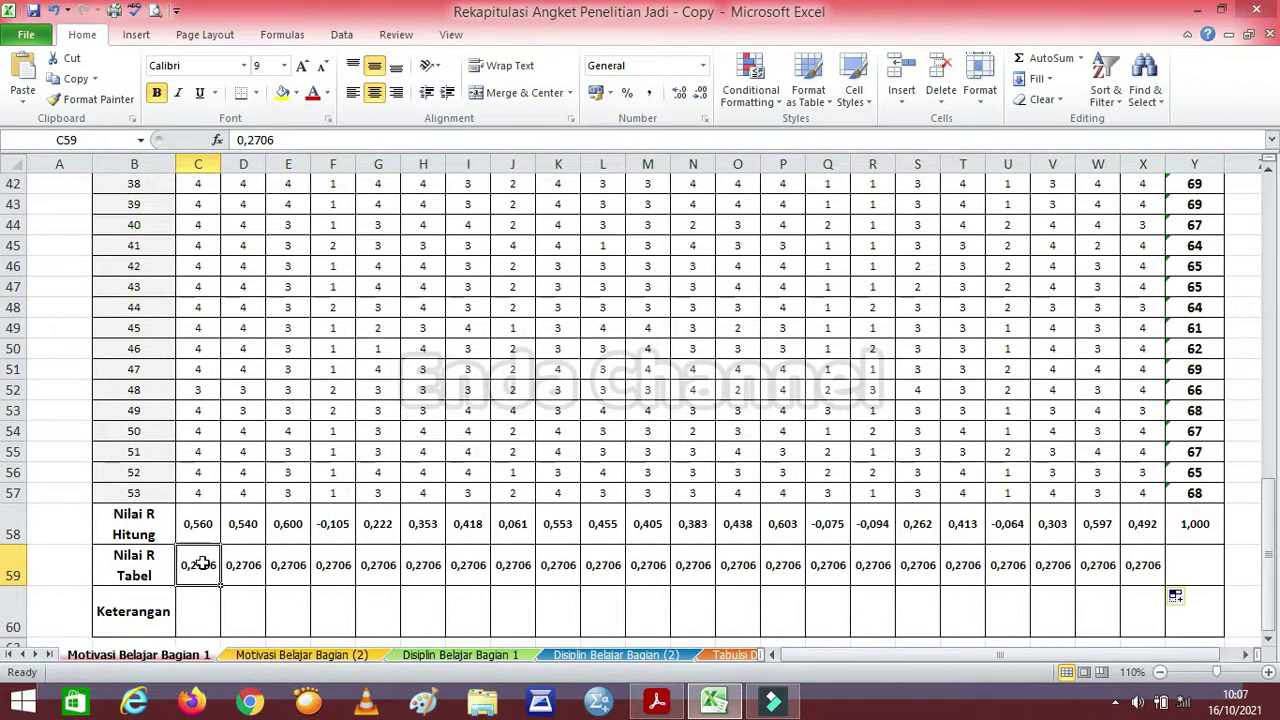
- Increase the font size of the Nilai R Hitung and Nilai R Tabel values in C58:Y59 to 11
drag(203, 523, 1176, 570)
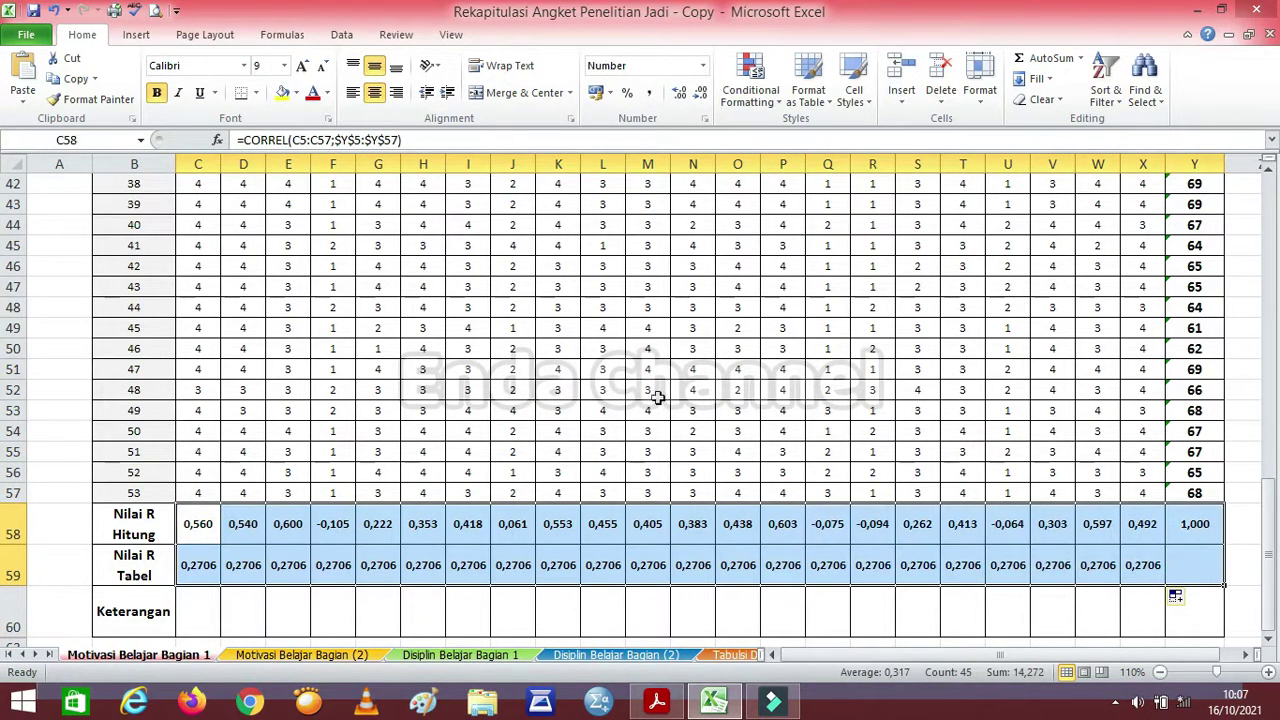
click(303, 66)
click(303, 66)
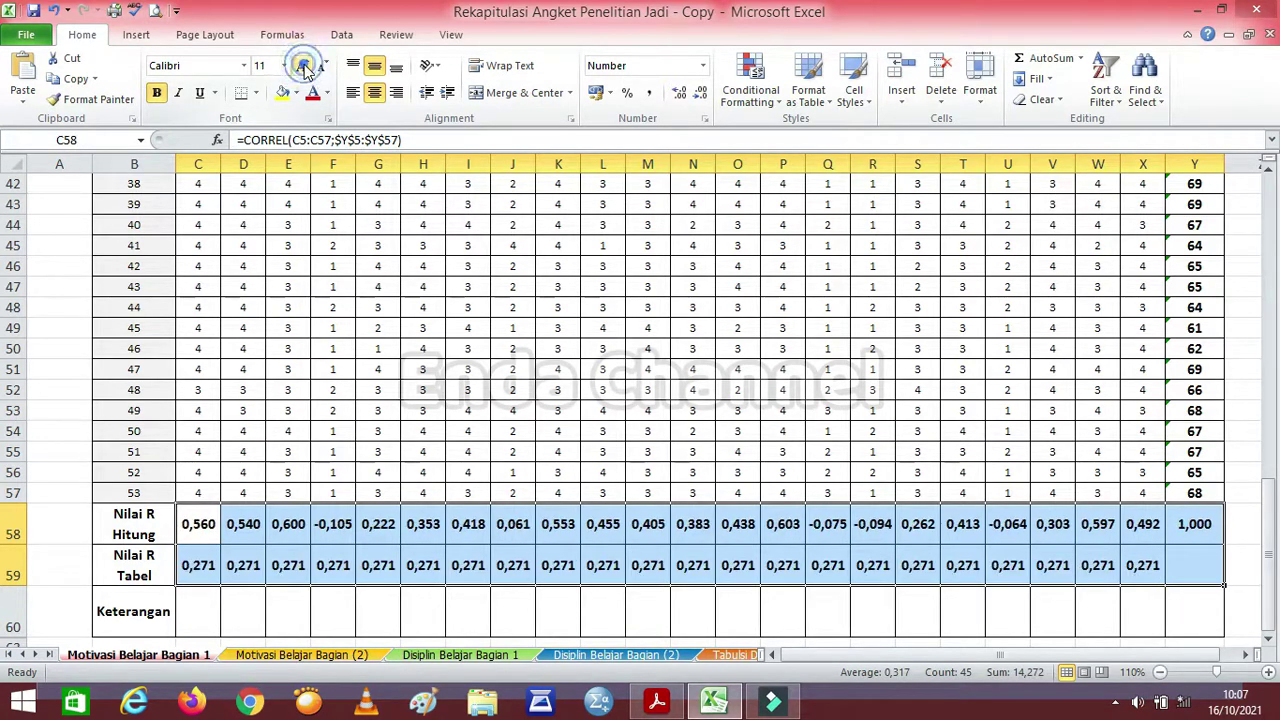
click(530, 567)
- Start an IF function in Keterangan cell C60 for item X1.01 and open its function arguments
click(140, 522)
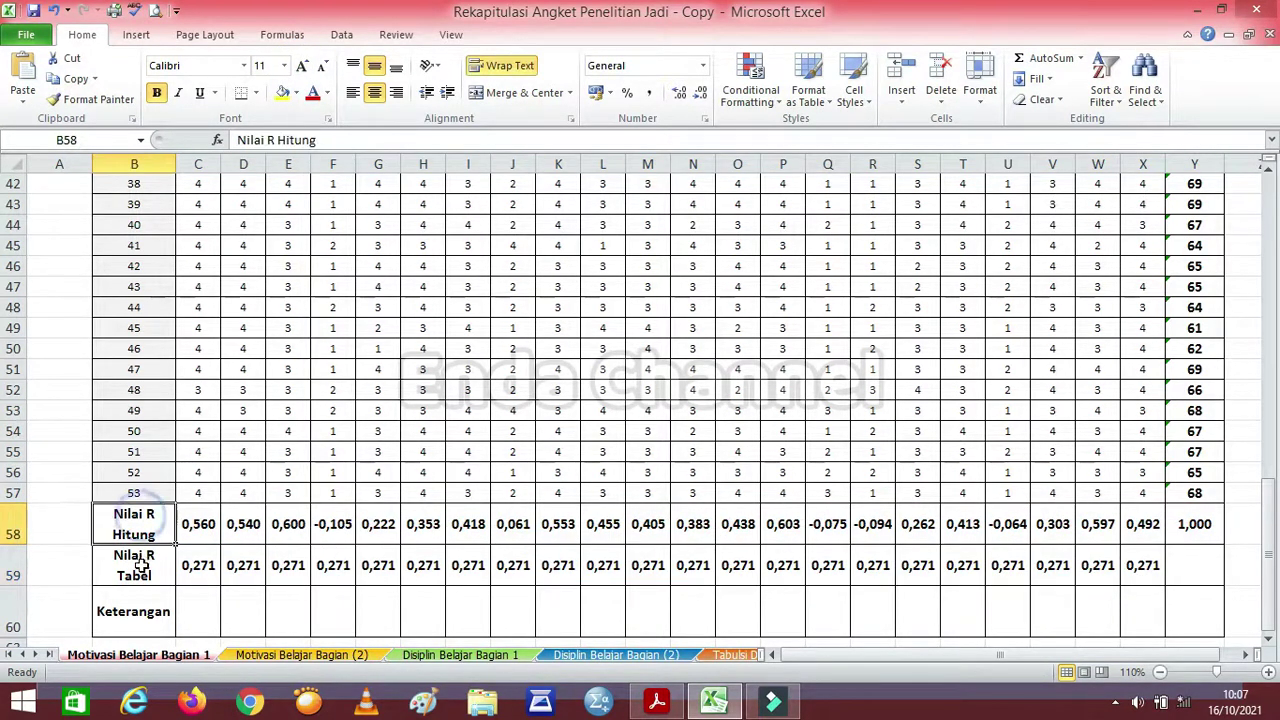
click(137, 568)
click(200, 600)
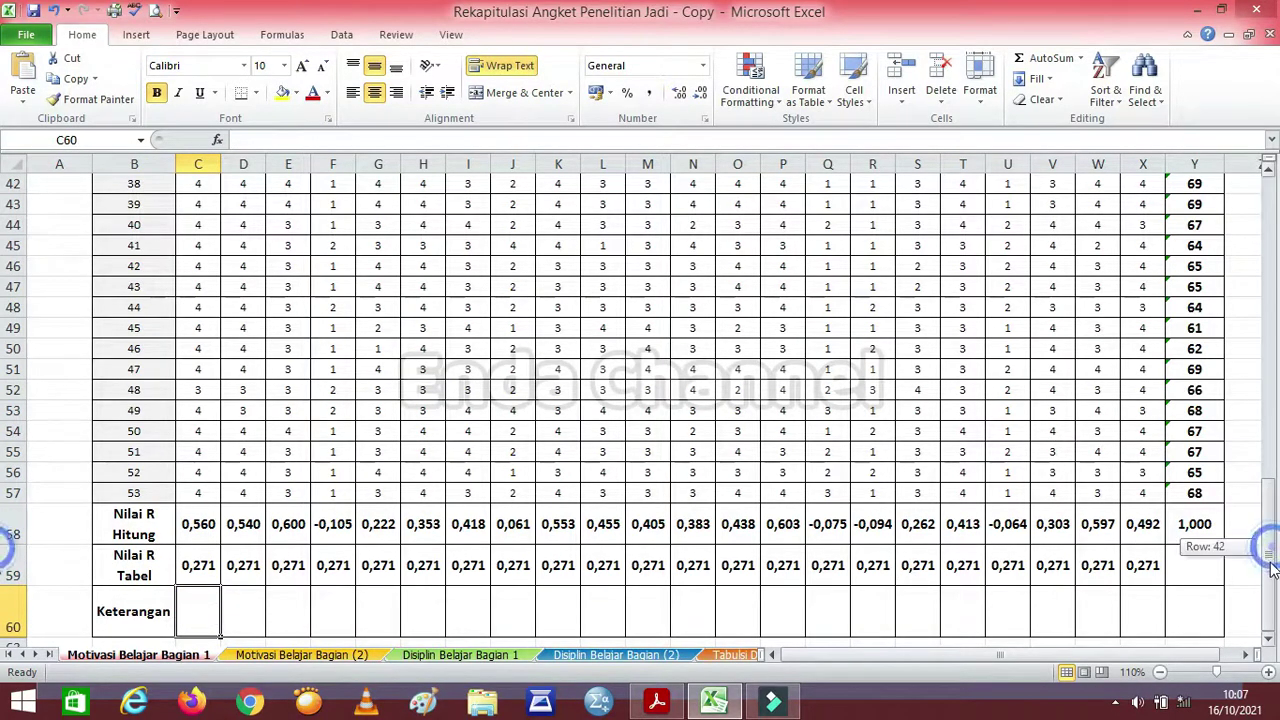
click(1268, 645)
click(1268, 645)
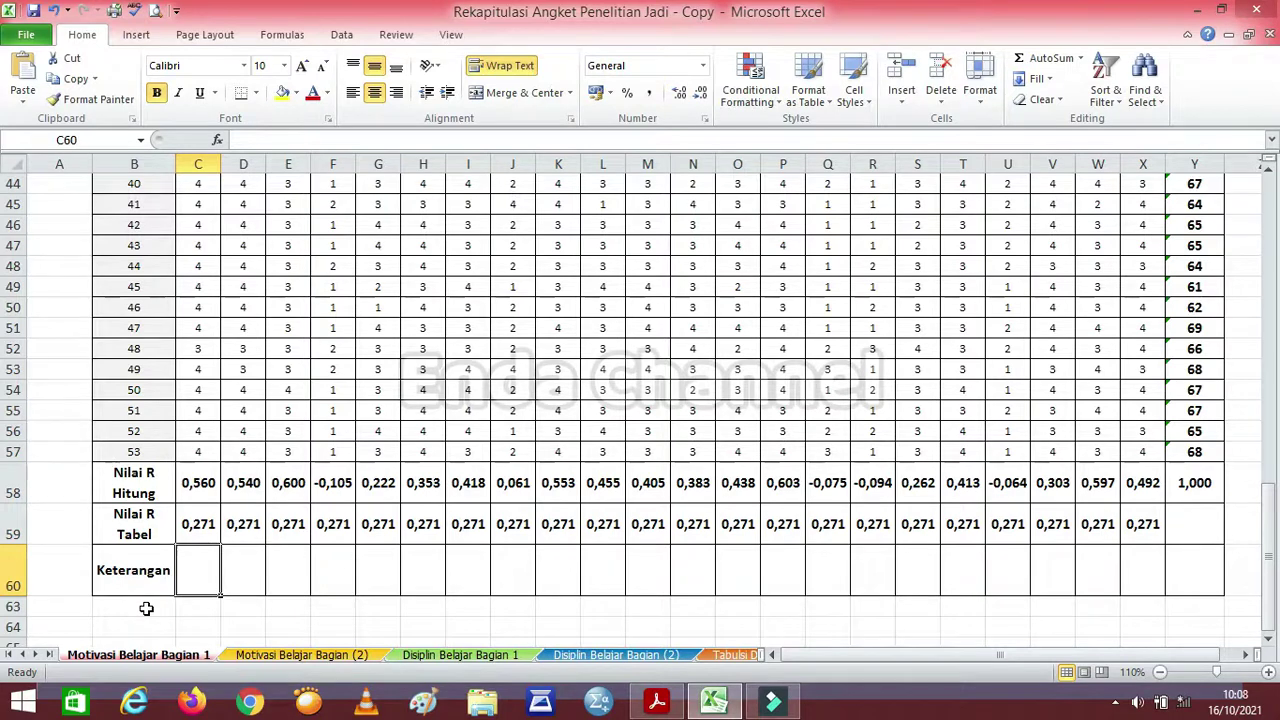
text(=if)
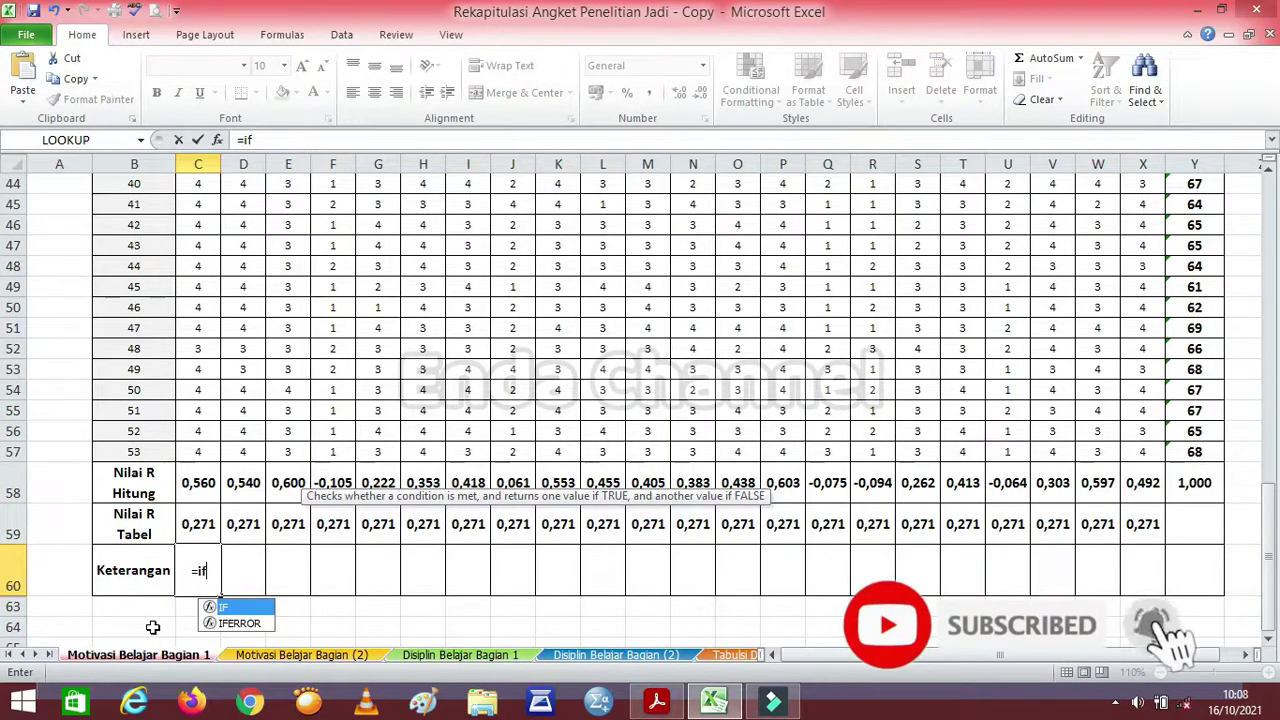
text(()
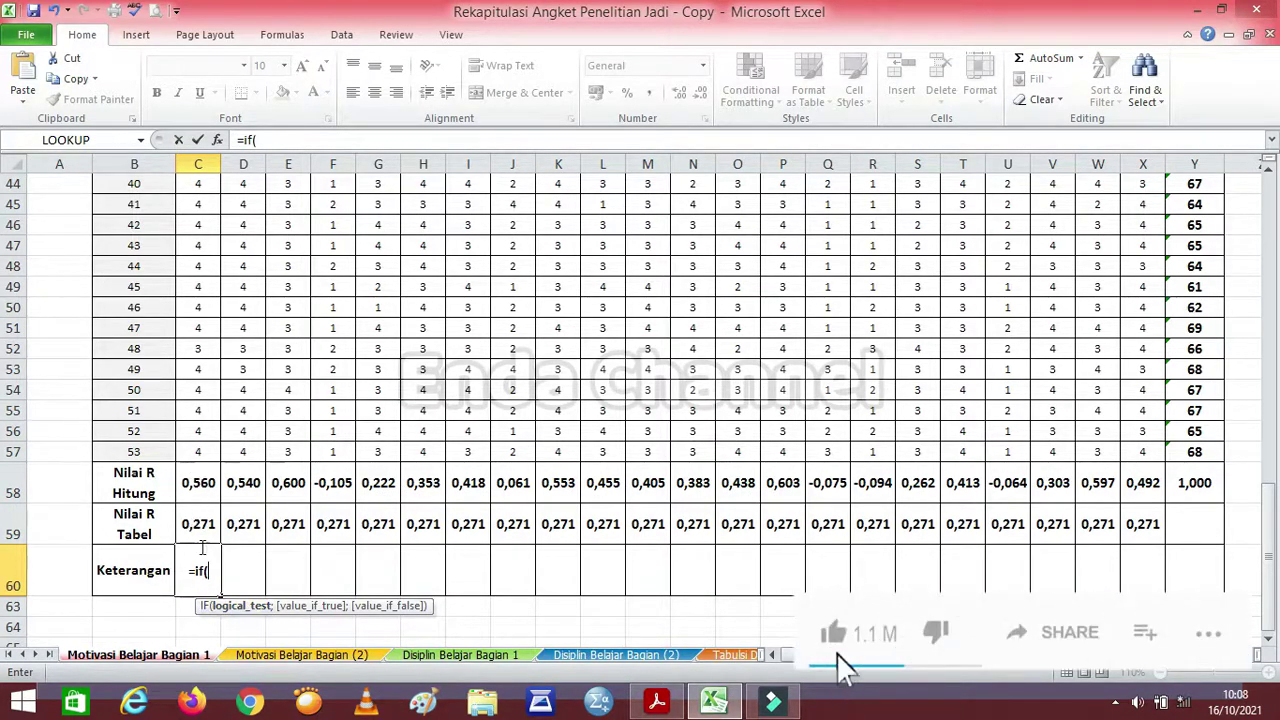
key(BackSpace)
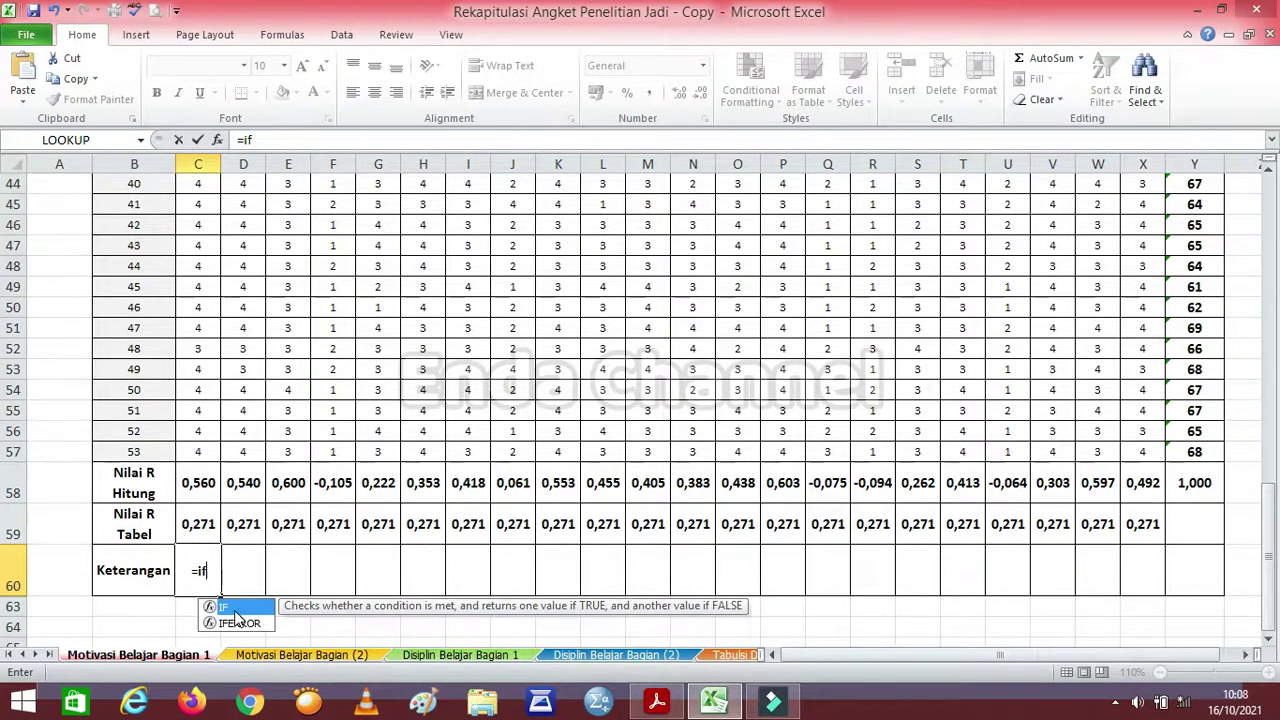
double_click(238, 607)
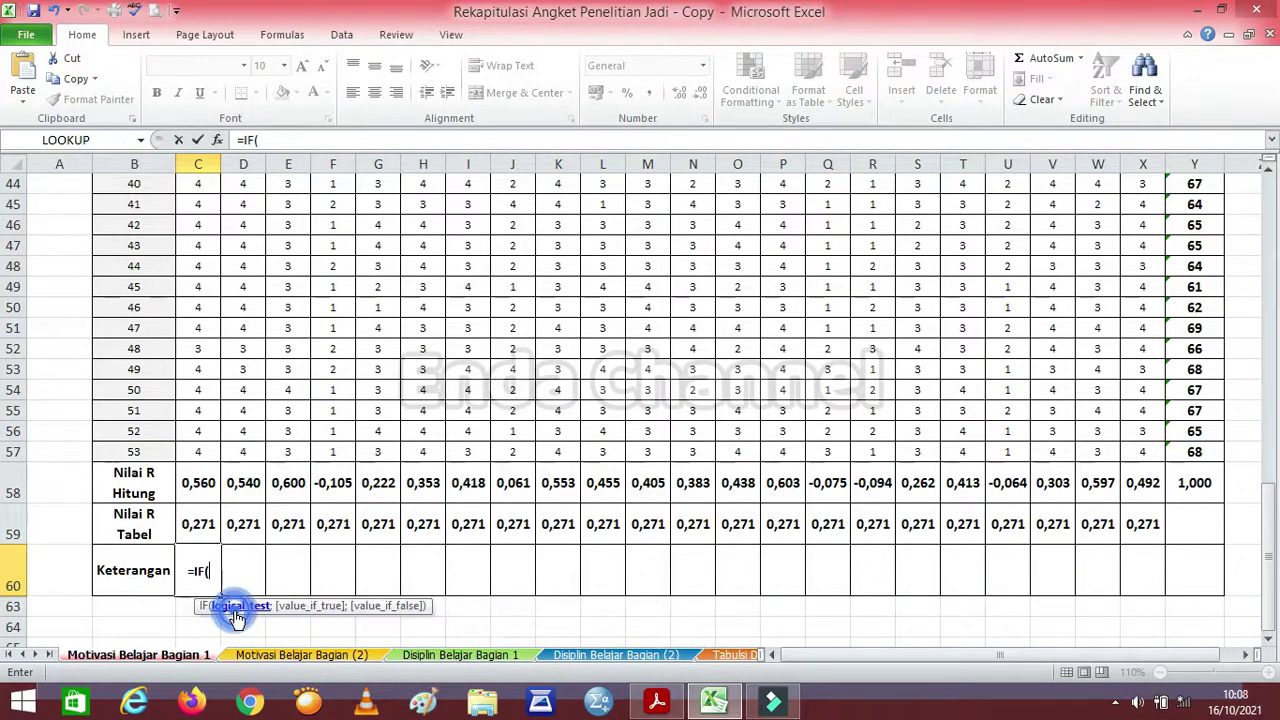
click(219, 143)
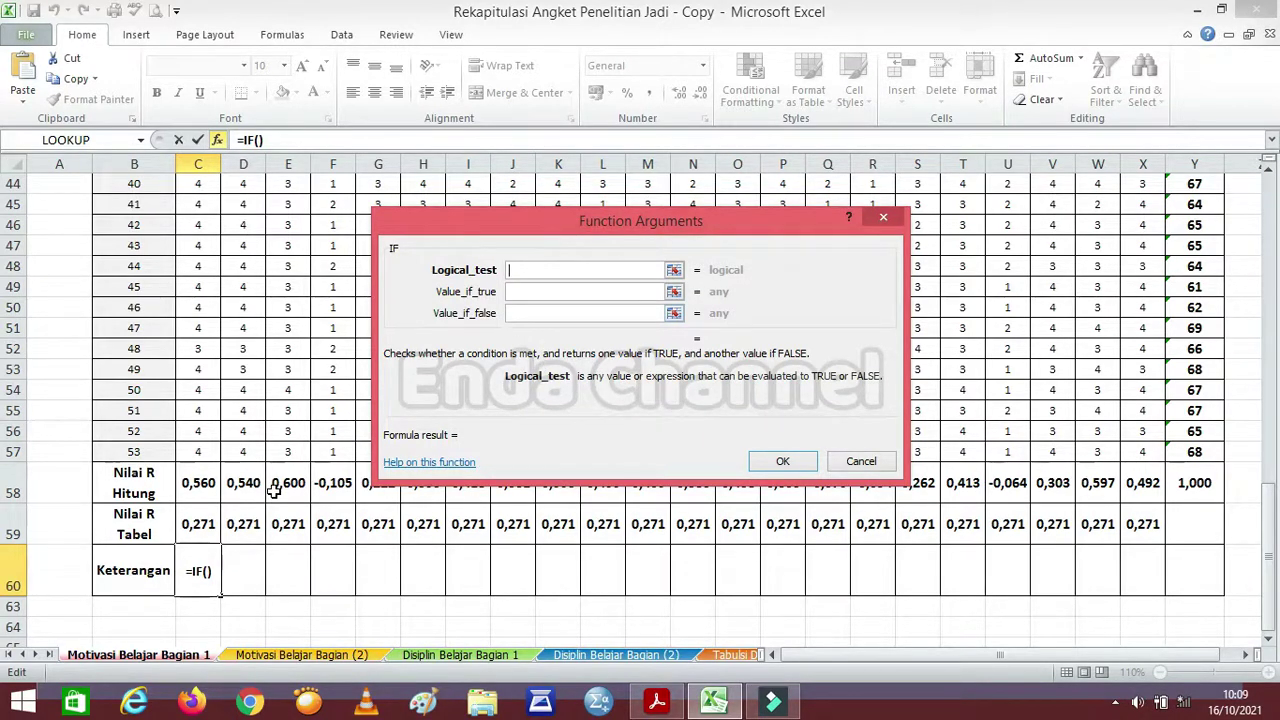
- Set the IF function's logical test to C58>C59, comparing Nilai R Hitung with Nilai R Tabel
click(199, 483)
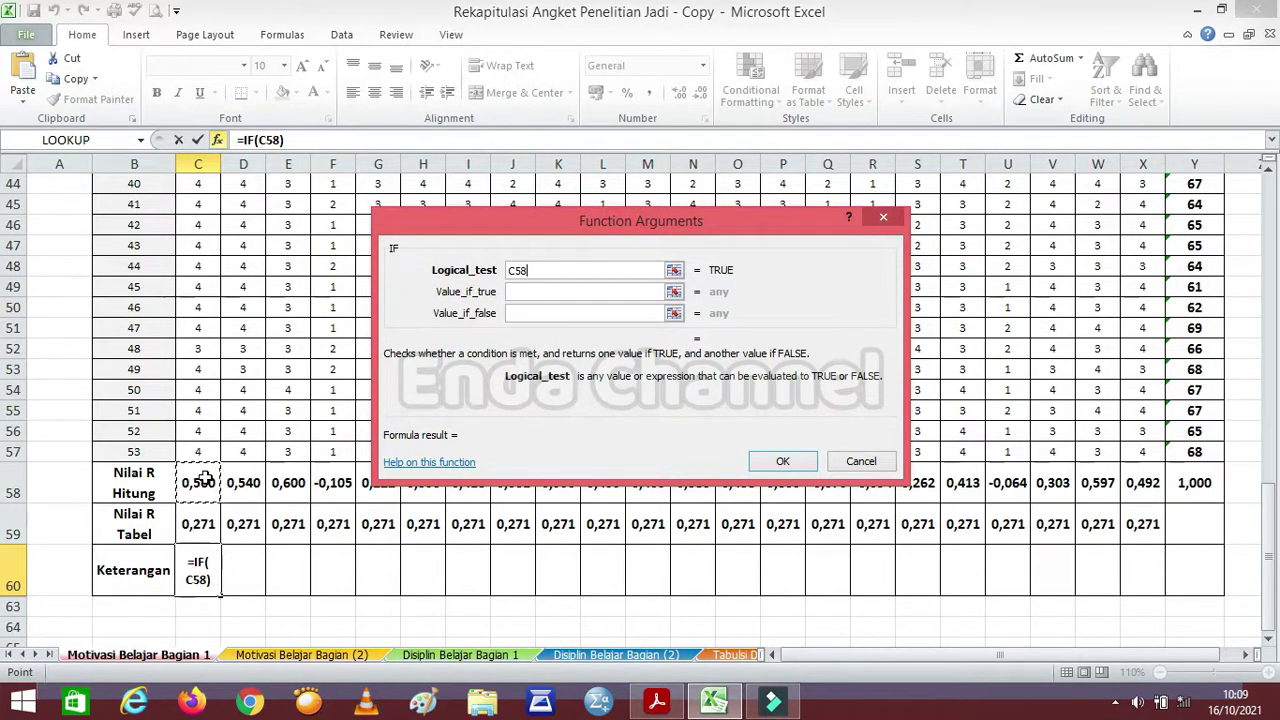
text(>)
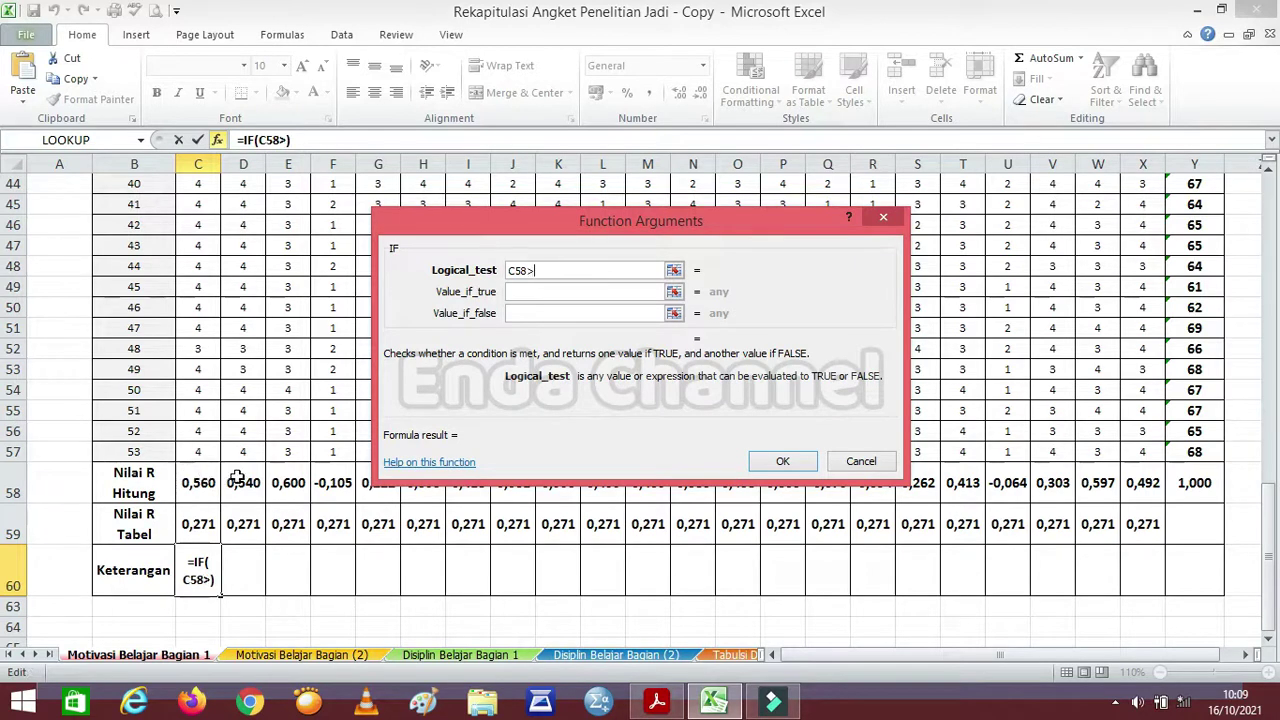
click(200, 516)
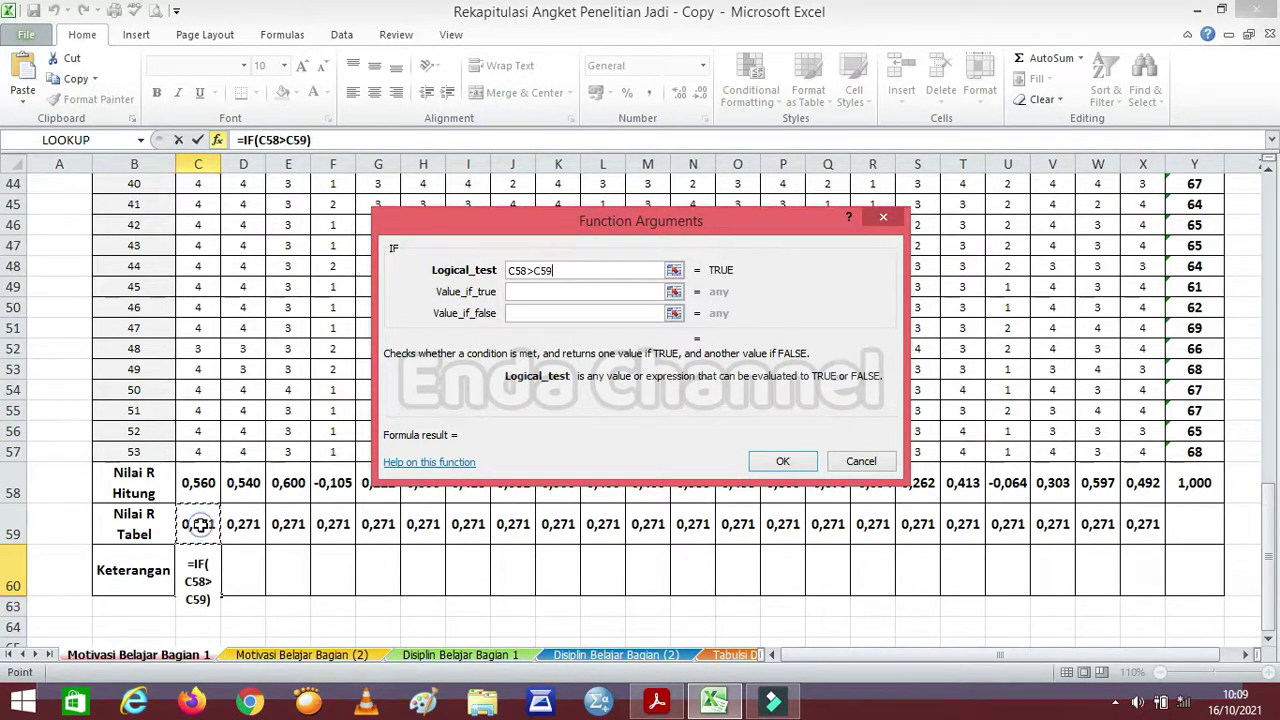
- Set the IF results to "Valid" when true and "Tidak Valid" when false, and confirm the formula in C60
click(538, 291)
text(V)
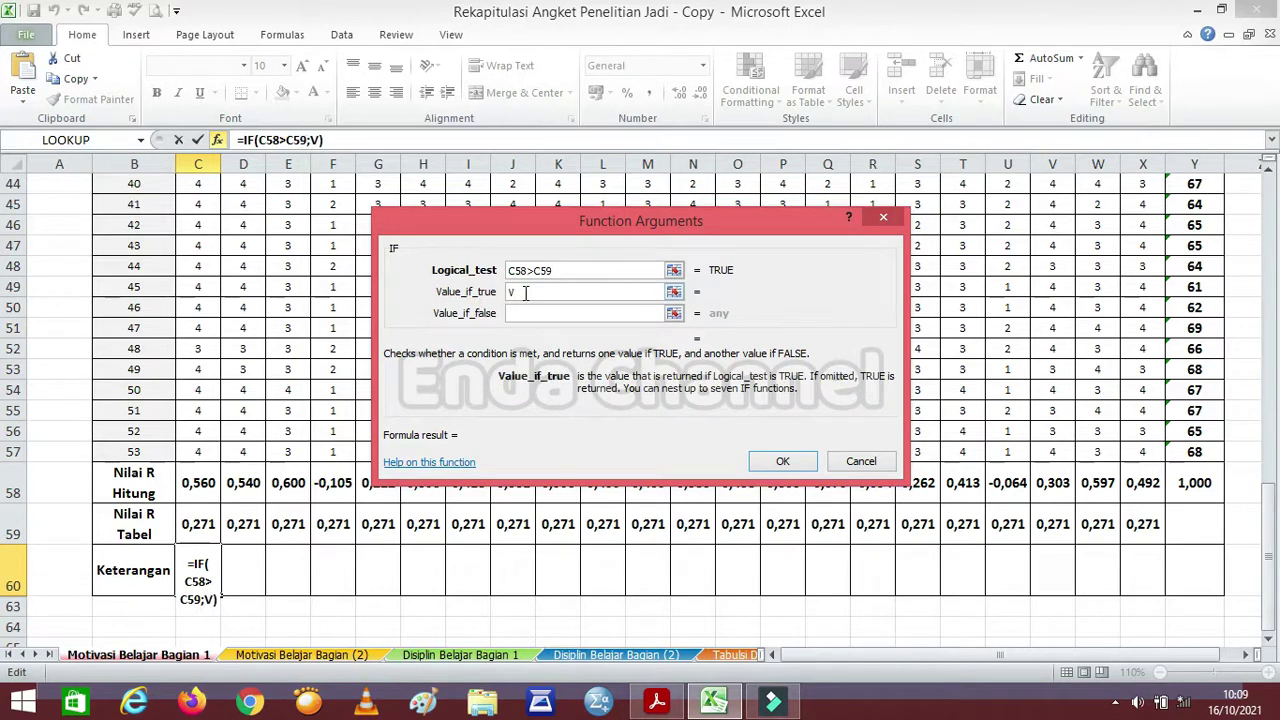
text(alid)
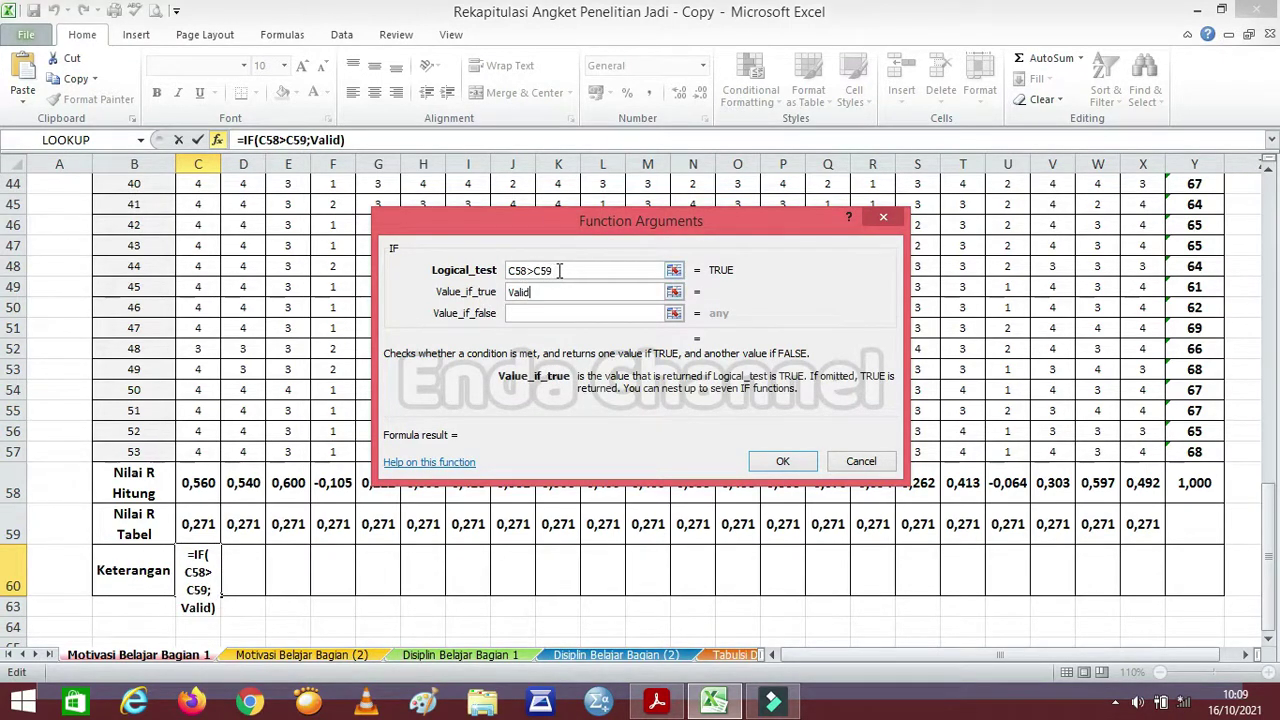
drag(533, 291, 511, 290)
click(533, 313)
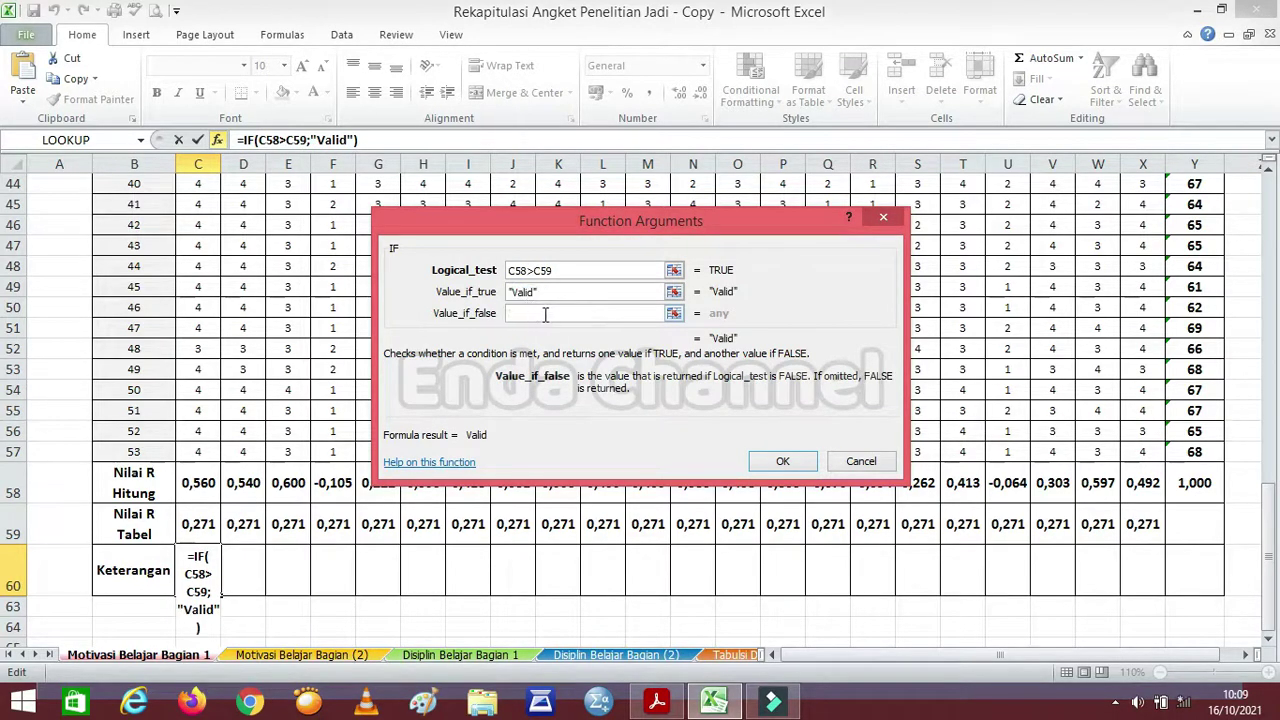
text(Tidak Valid)
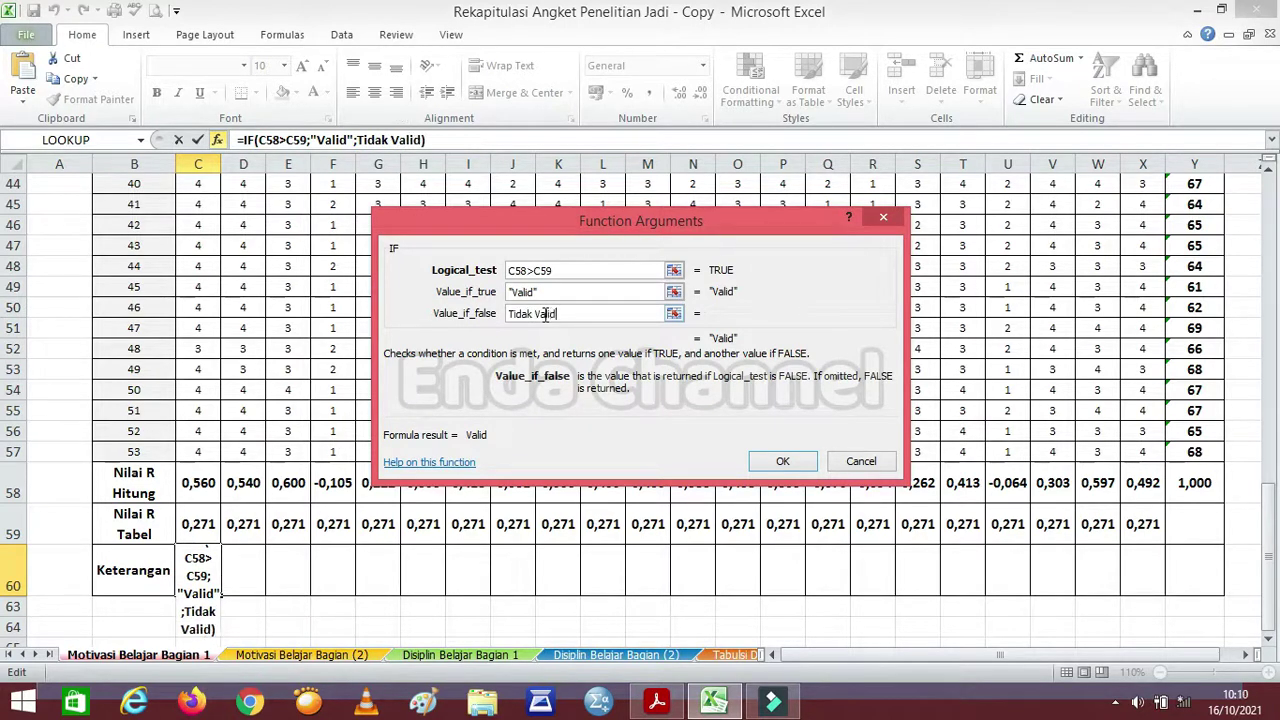
click(557, 291)
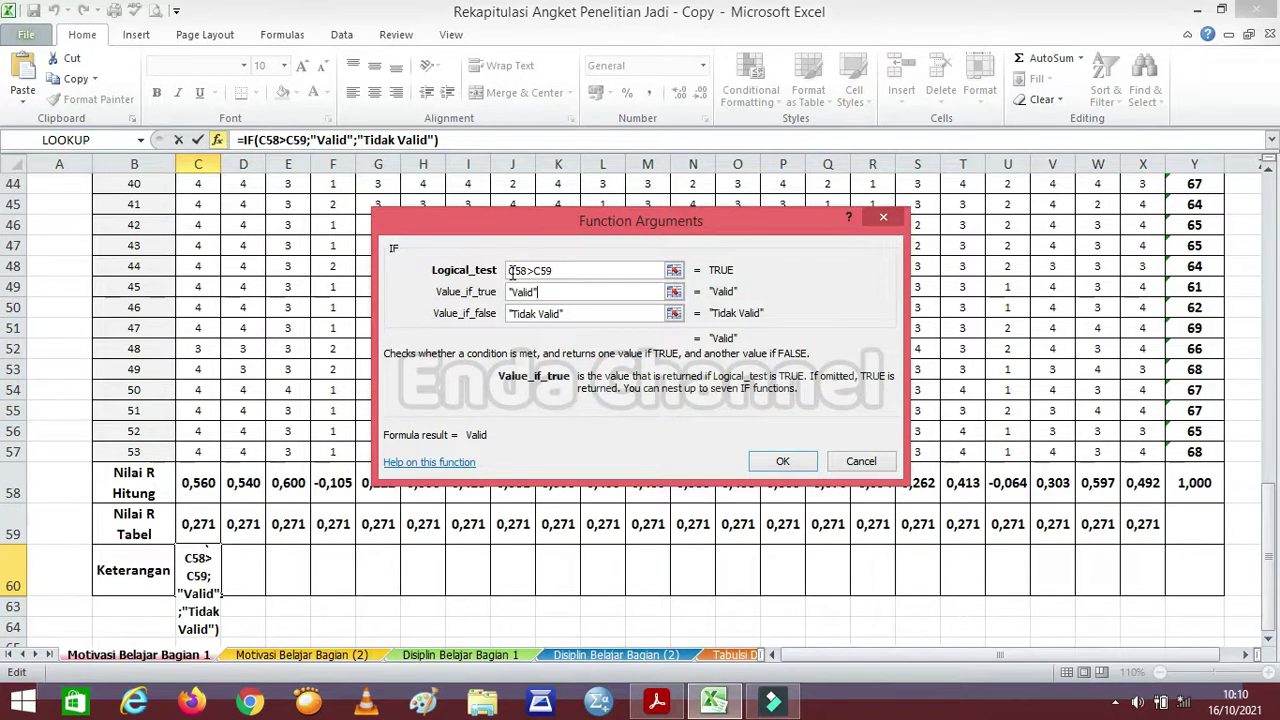
mouse_move(510, 277)
mouse_down()
mouse_move(552, 271)
mouse_move(548, 289)
mouse_move(503, 299)
mouse_move(531, 271)
mouse_move(556, 270)
mouse_move(508, 275)
mouse_up()
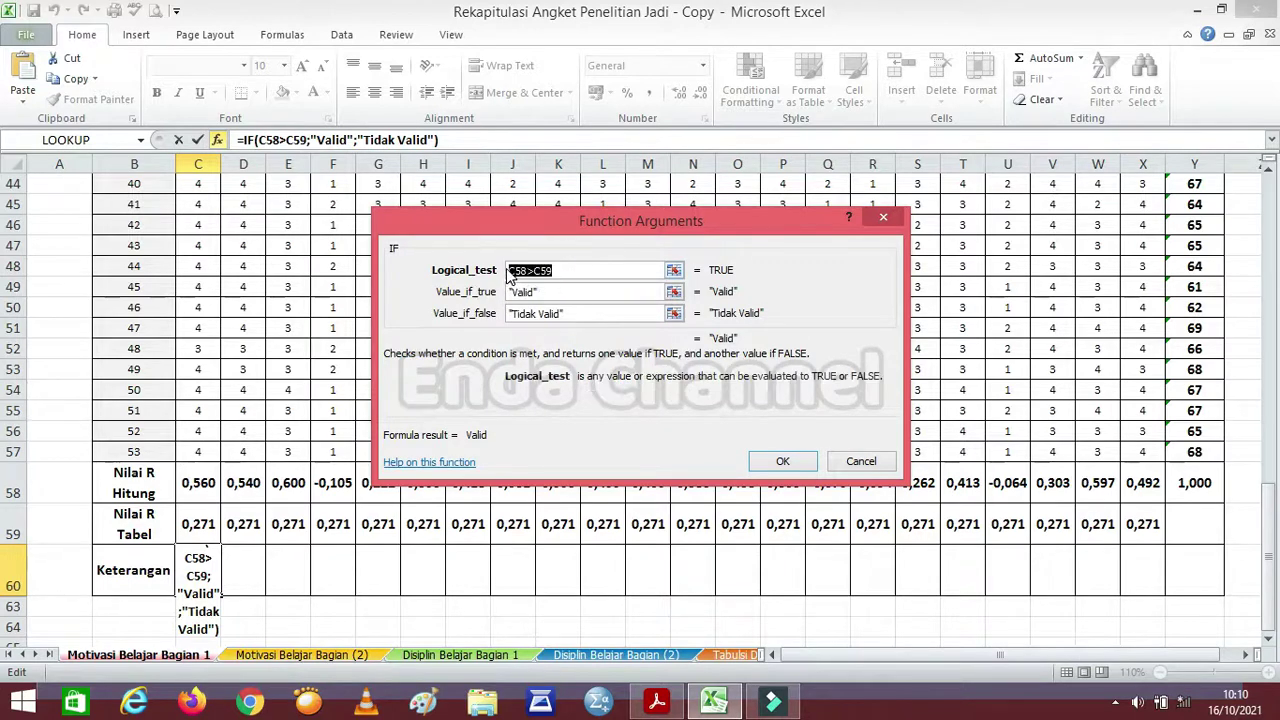
drag(574, 314, 506, 317)
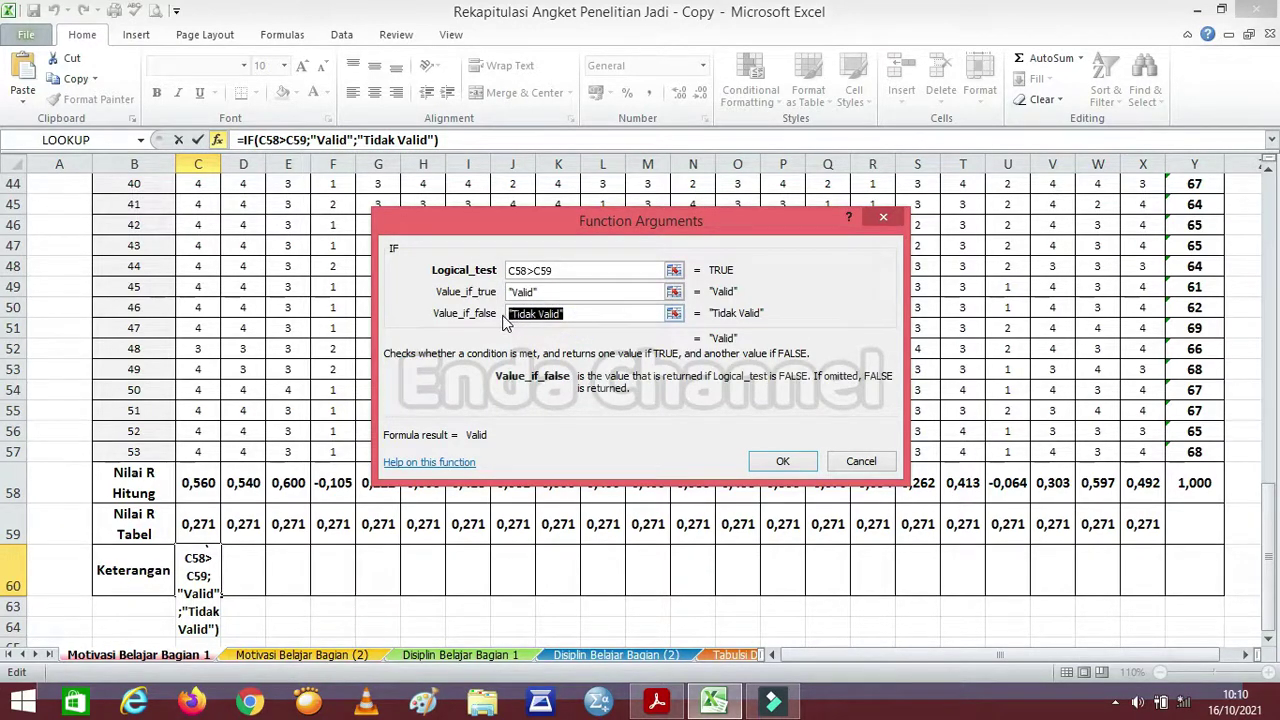
click(613, 316)
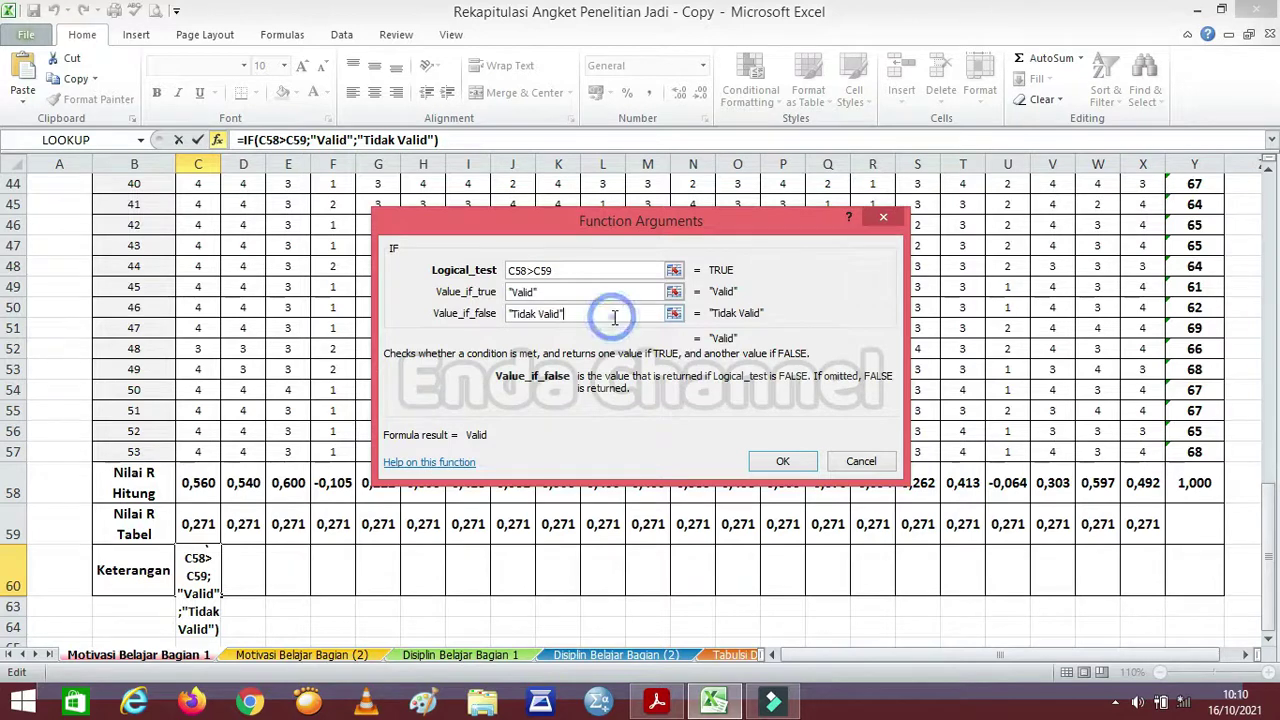
click(783, 462)
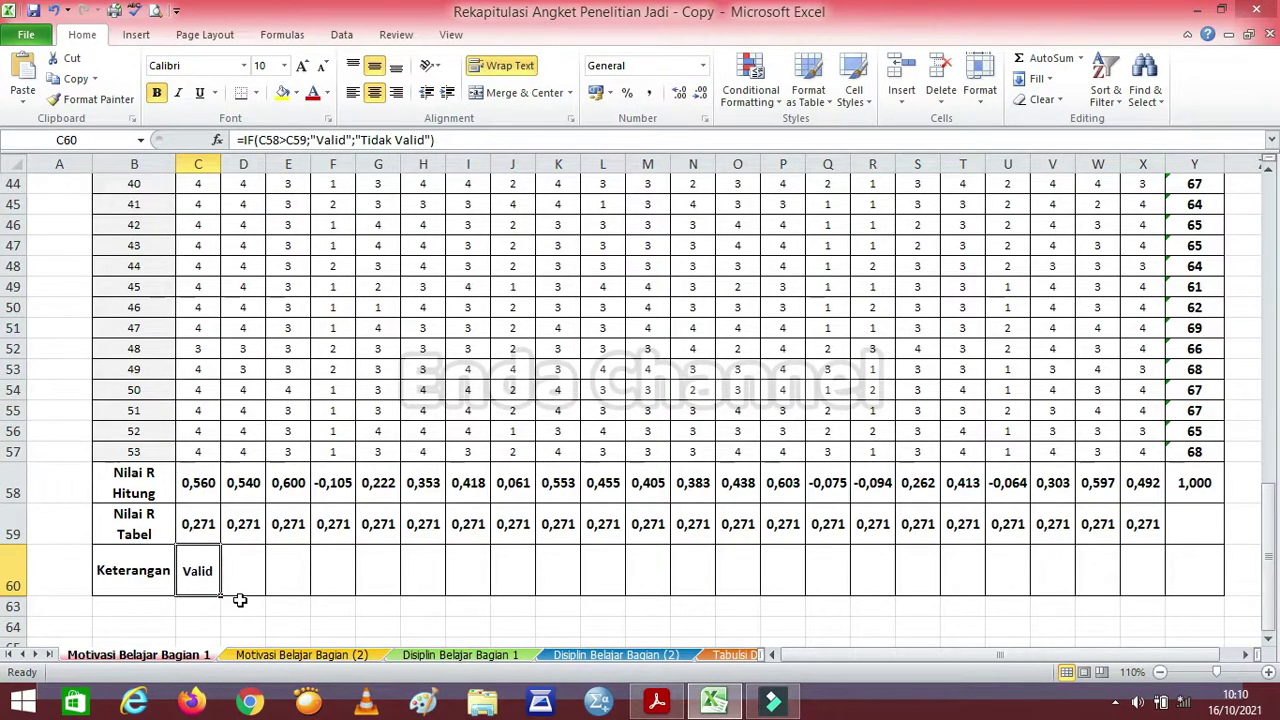
- Fill the Keterangan IF formula from C60 across all item columns up to X60
click(200, 488)
click(288, 486)
click(340, 488)
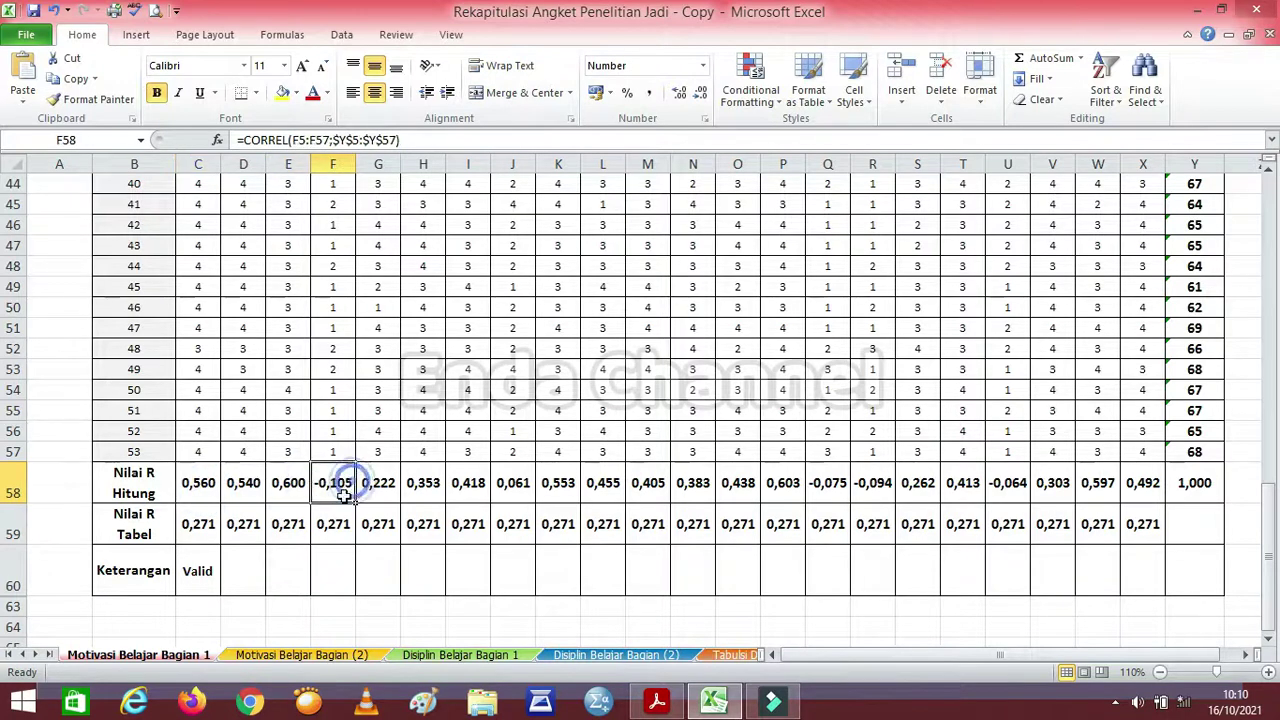
click(334, 528)
click(334, 484)
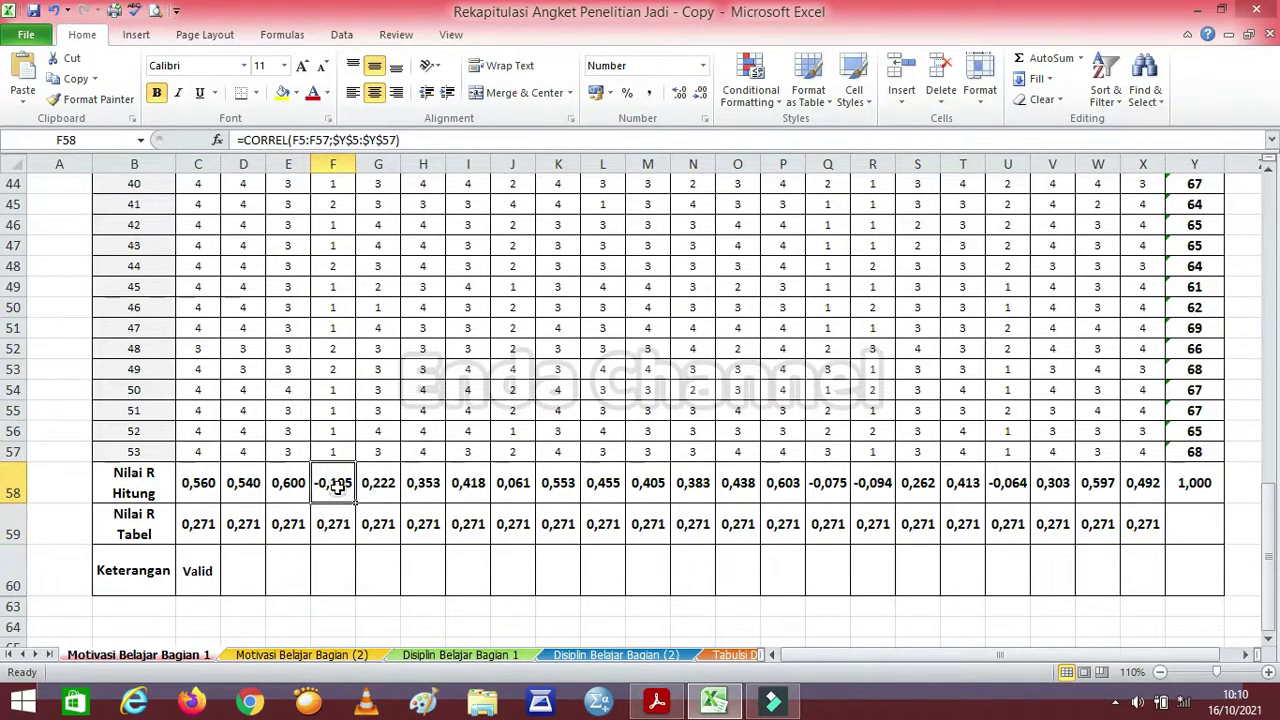
click(192, 580)
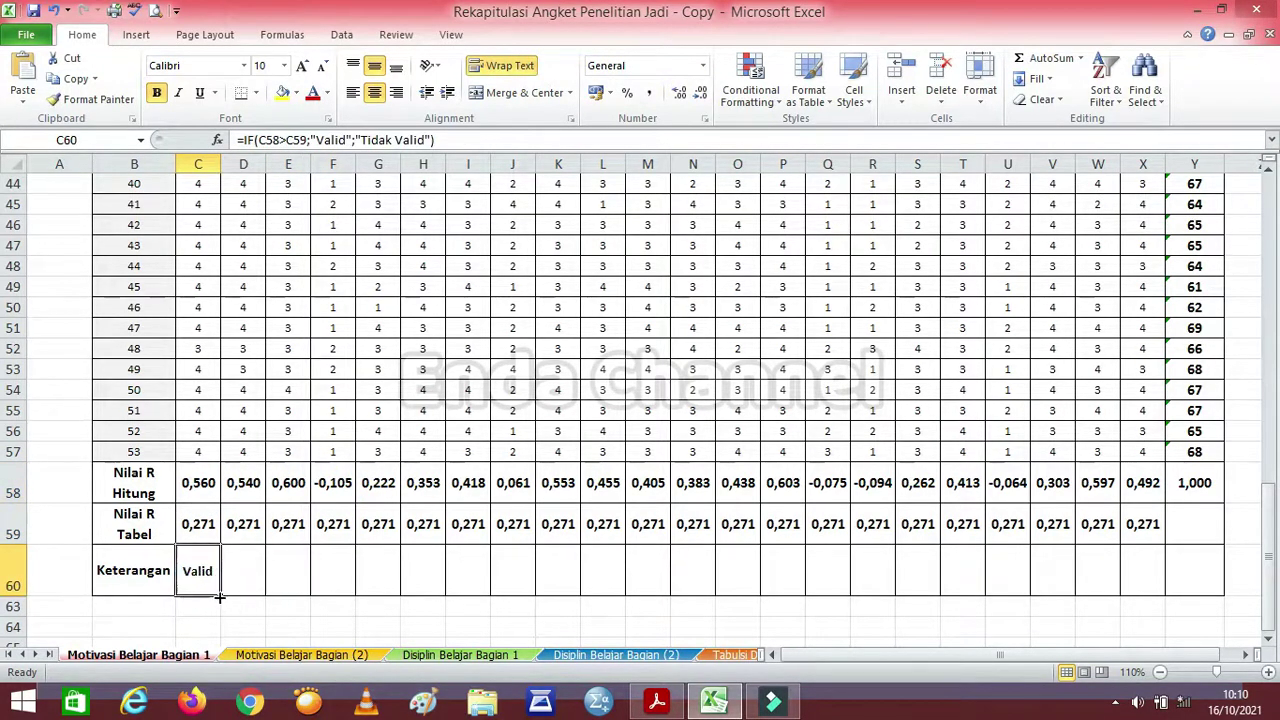
drag(220, 597, 1153, 580)
- Inspect the Keterangan results in row 60, comparing items marked Valid with items marked Tidak Valid
click(835, 572)
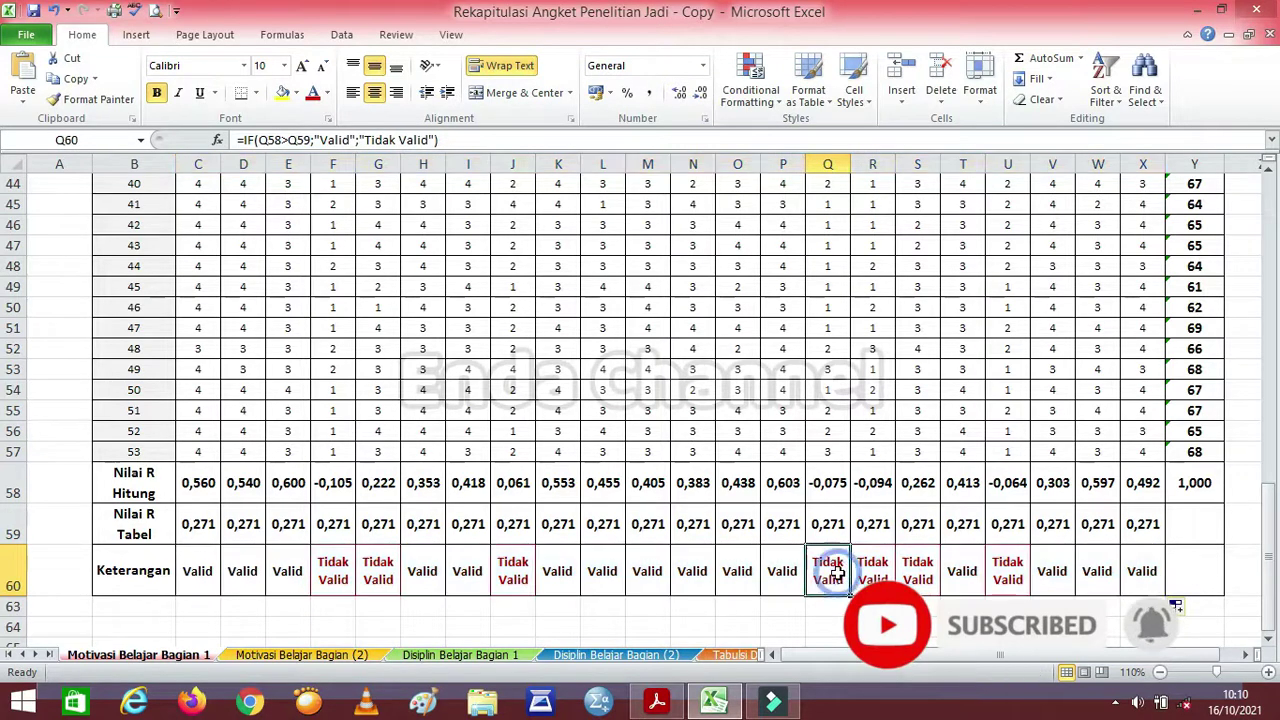
click(333, 566)
click(191, 580)
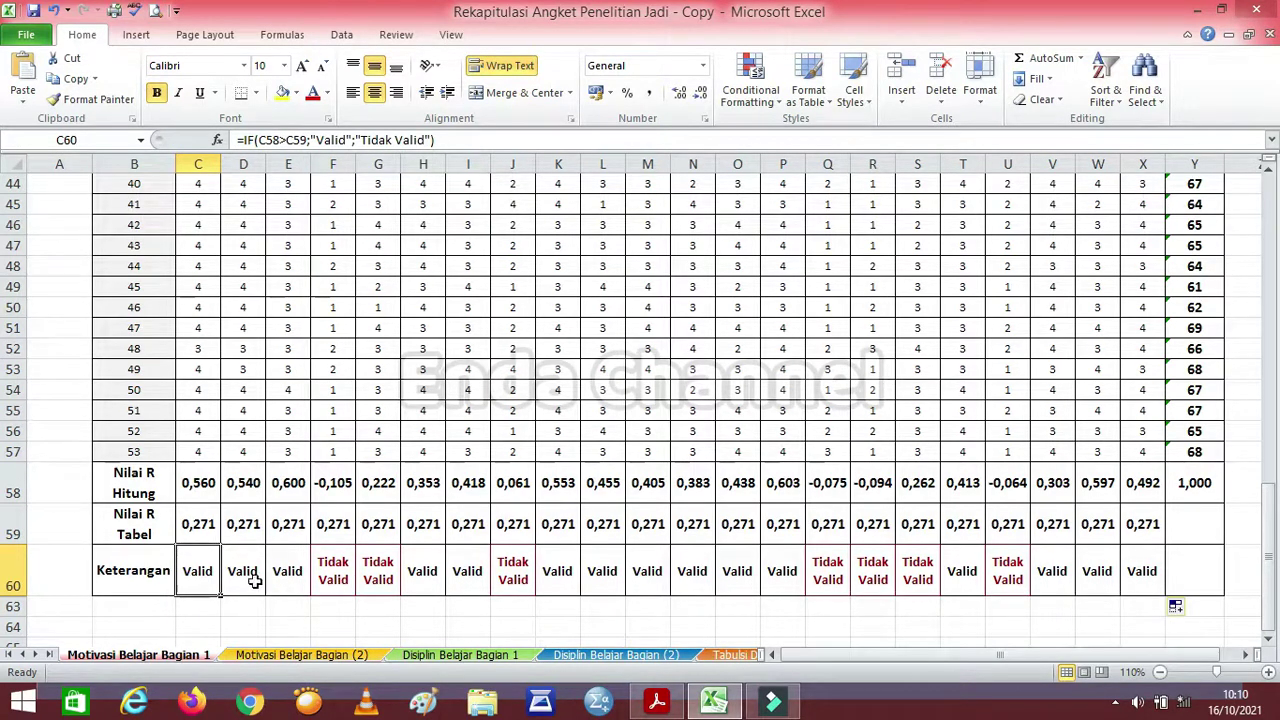
click(337, 566)
click(200, 562)
scroll(1256, 564, up, 1)
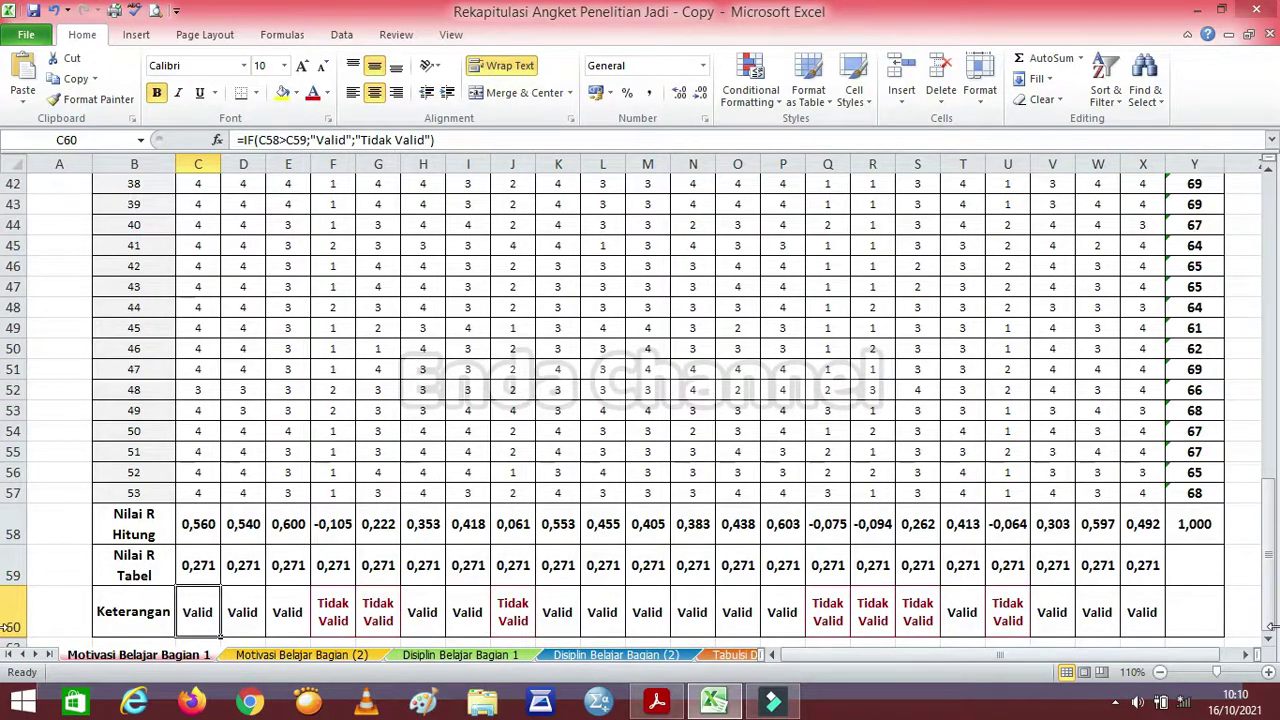
scroll(1095, 590, down, 1)
- Select all Tidak Valid cells together: F60, G60, J60, Q60, R60, S60 and U60
click(331, 564)
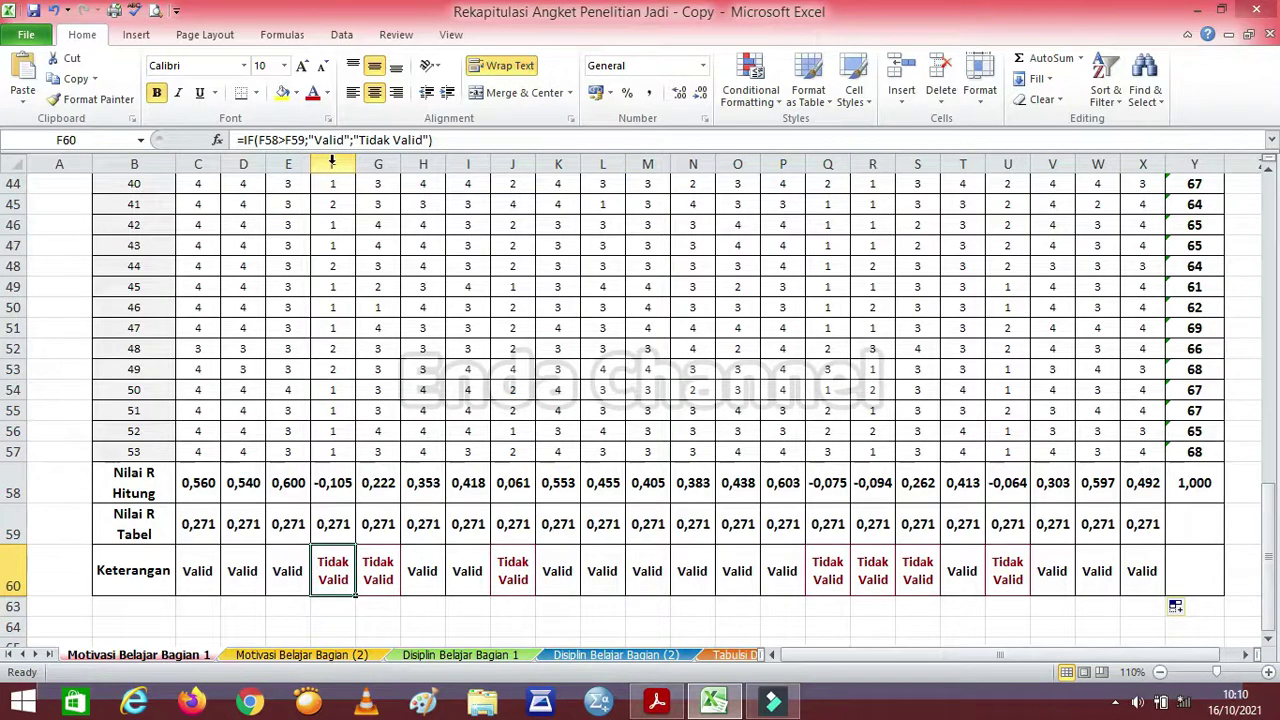
ctrl+click(372, 563)
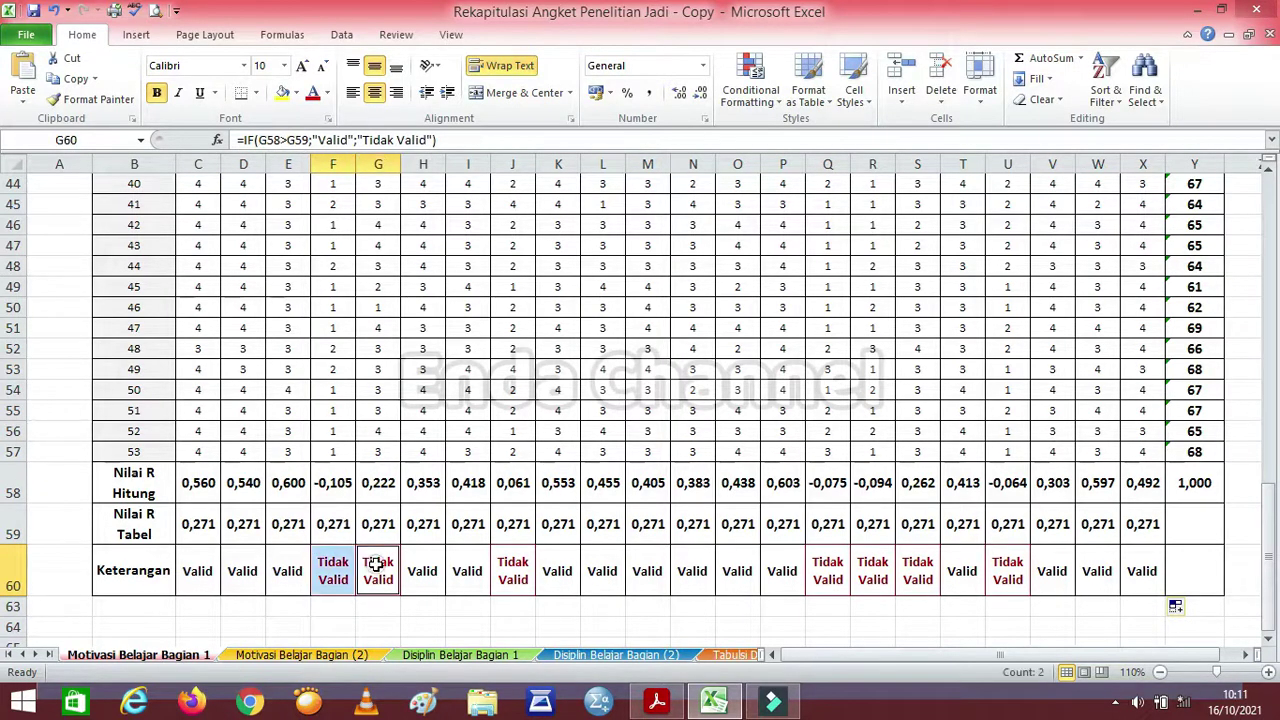
ctrl+click(521, 567)
ctrl+click(826, 565)
ctrl+click(880, 570)
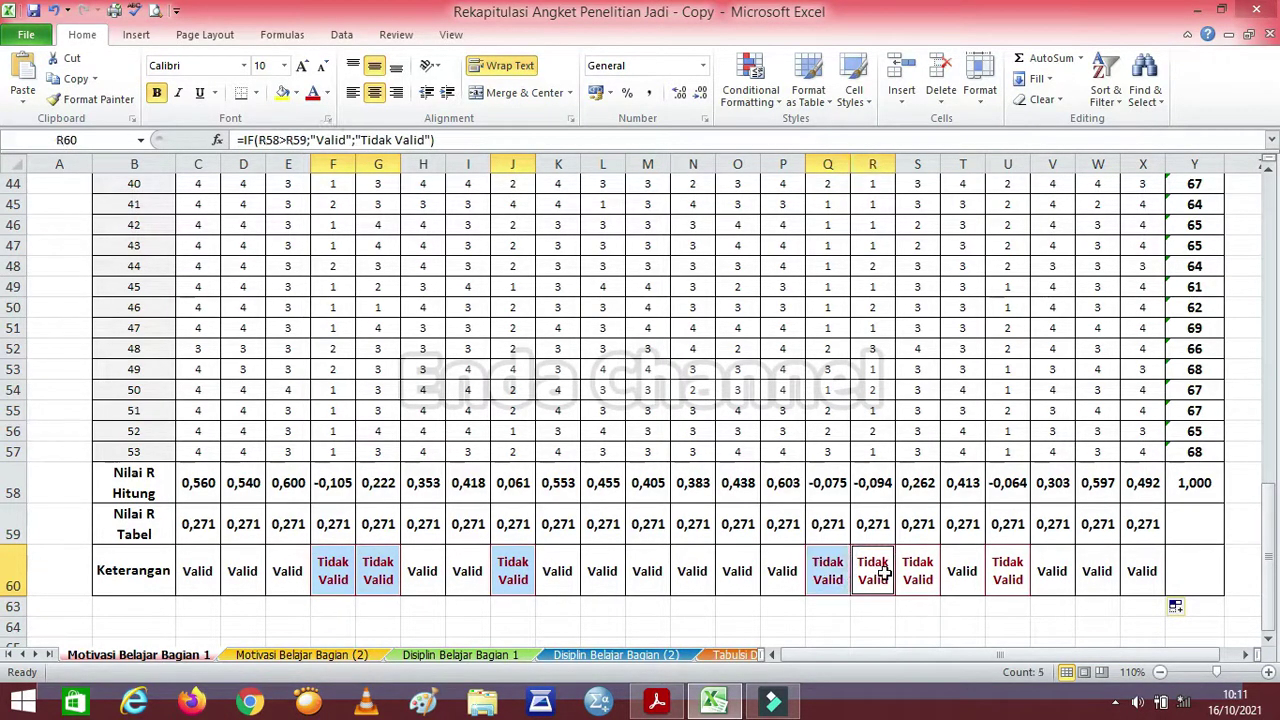
ctrl+click(915, 570)
ctrl+click(1000, 572)
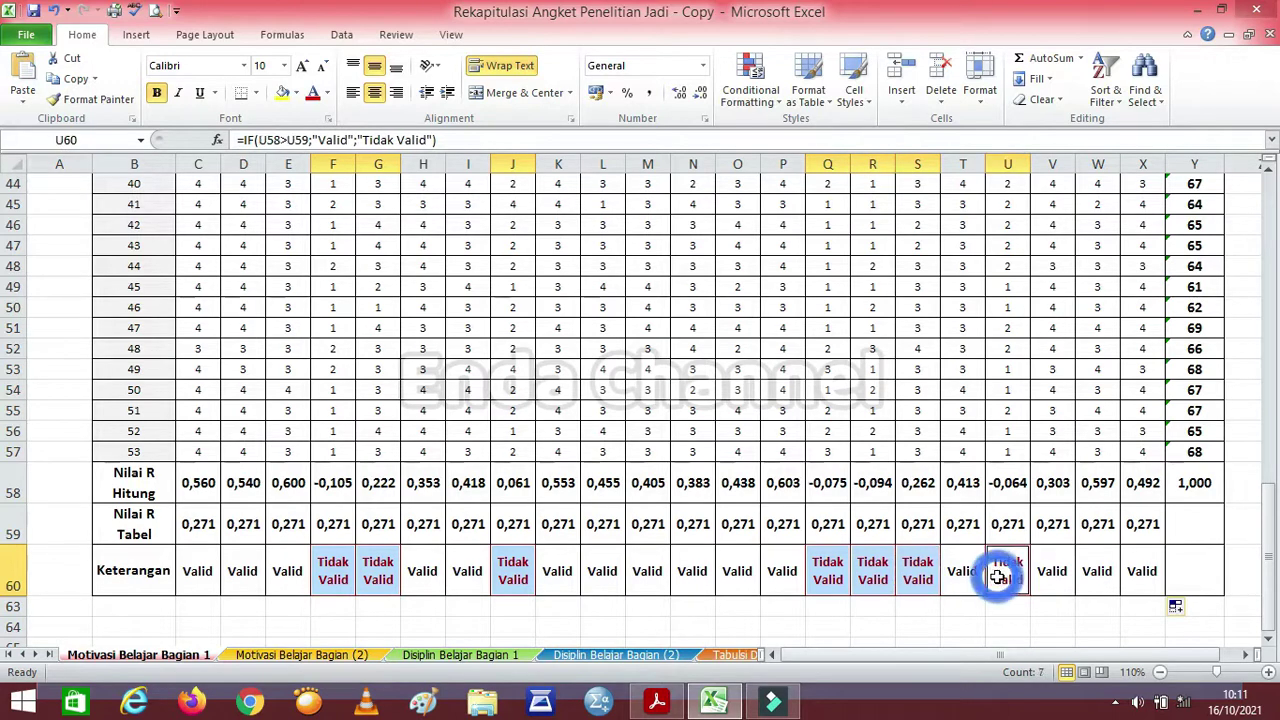
- Check which item codes in header row 4 match the highlighted columns, then return to the Keterangan row and clear the selection
drag(1266, 563, 1272, 372)
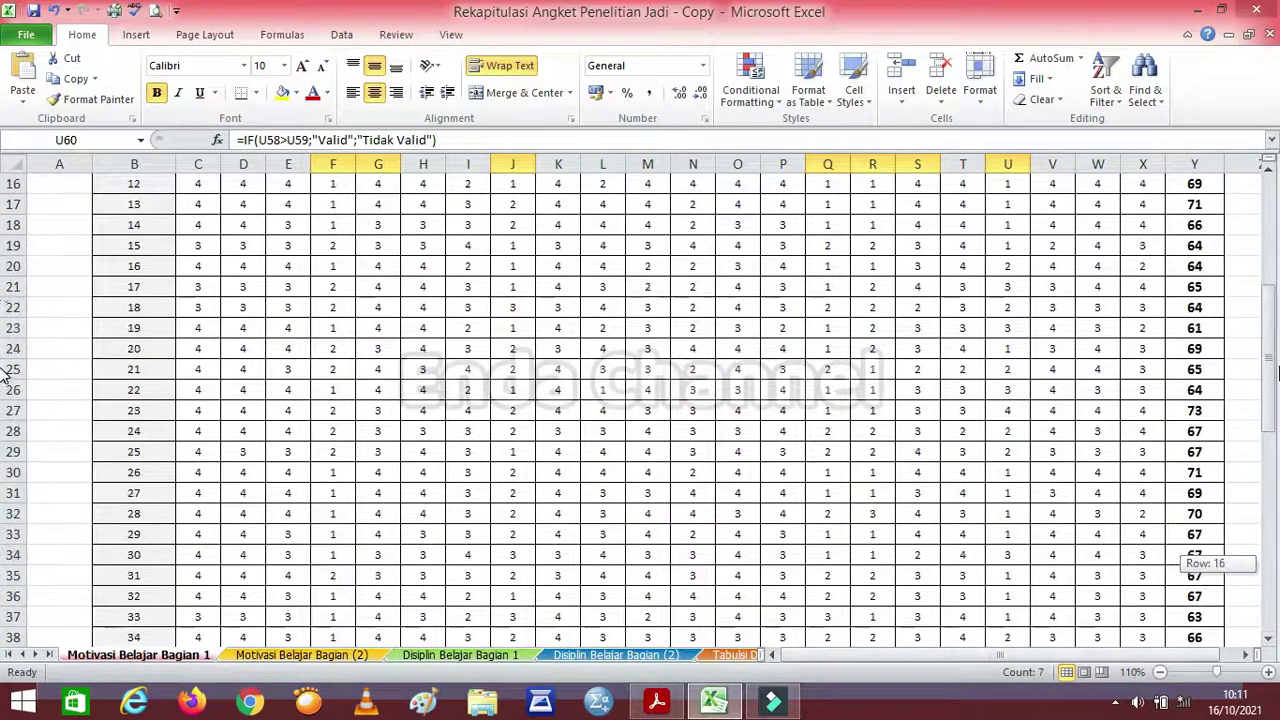
drag(5, 372, 5, 258)
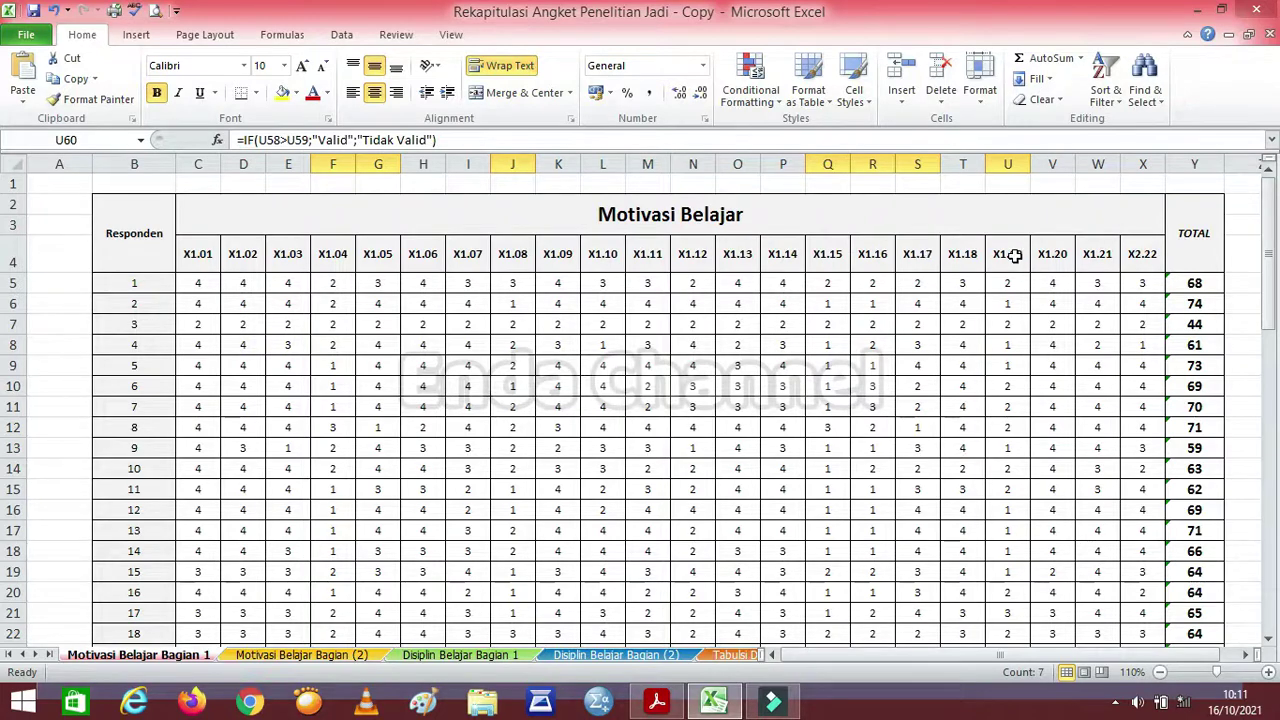
click(1268, 268)
click(1268, 268)
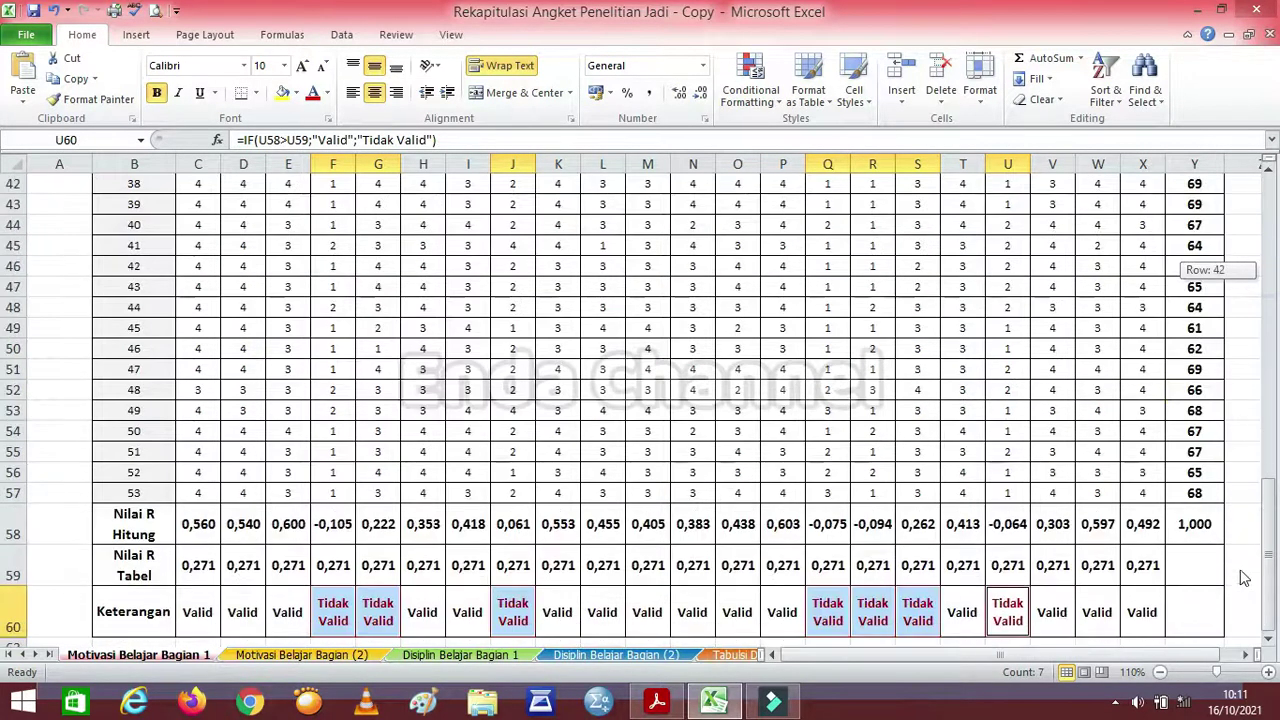
click(1268, 640)
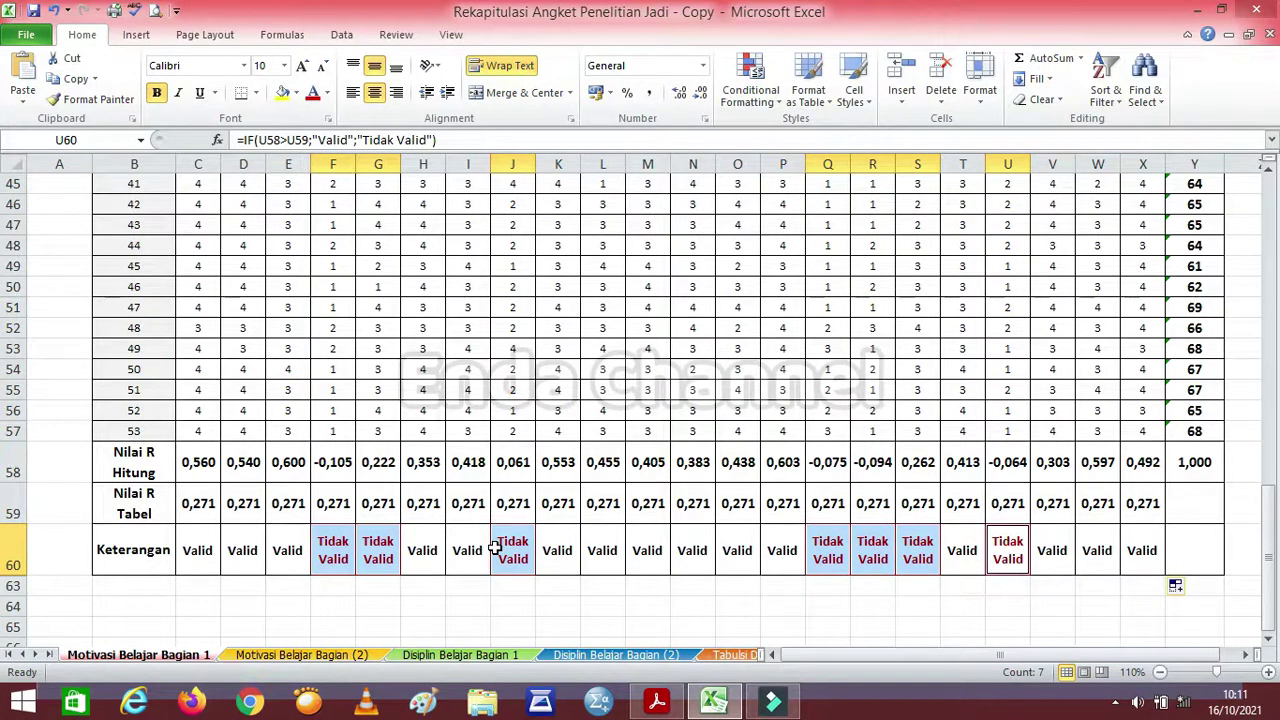
click(451, 587)
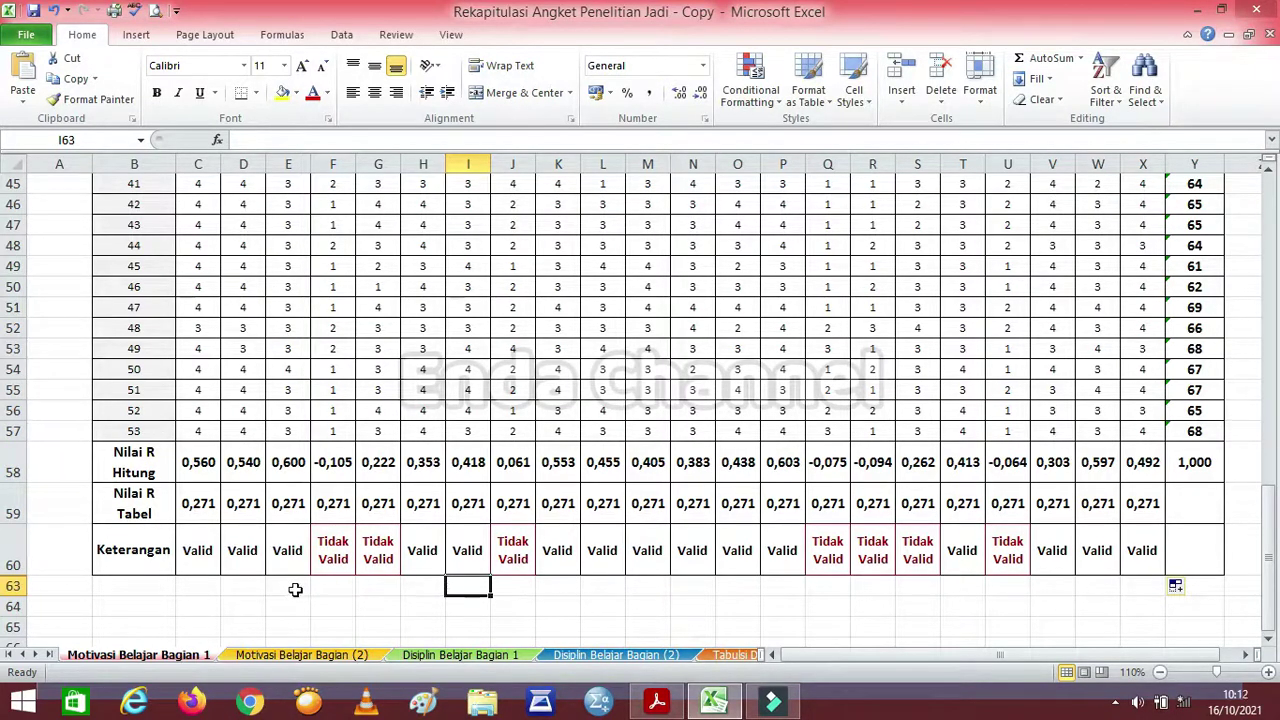
click(198, 586)
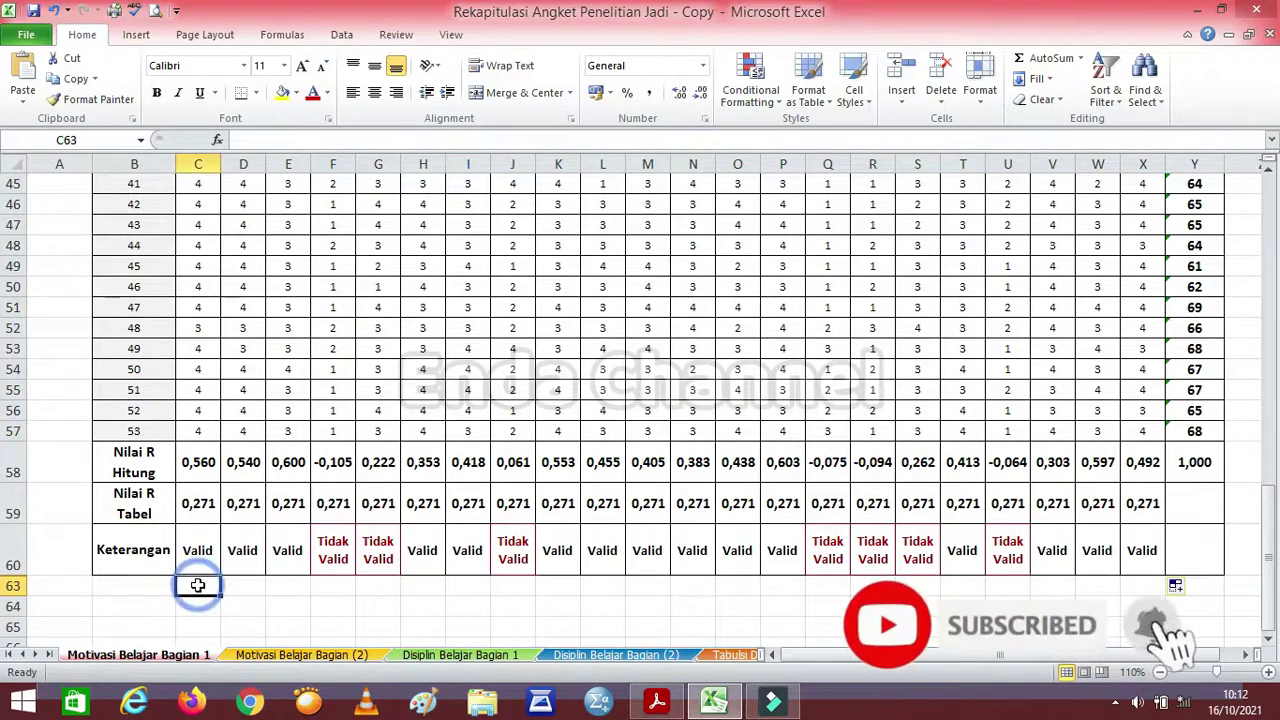